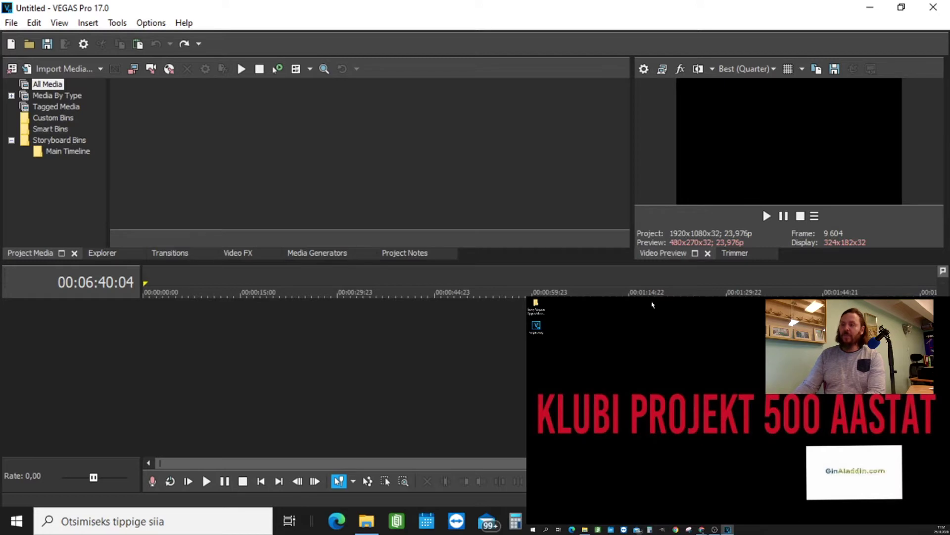
Import the Templi otsa ronimine.MOV clip and place it at the start of the timeline, matching the project video settings to the clip
{"action": "left_click", "coordinate": [541, 308]}
{"action": "double_click", "coordinate": [542, 308]}
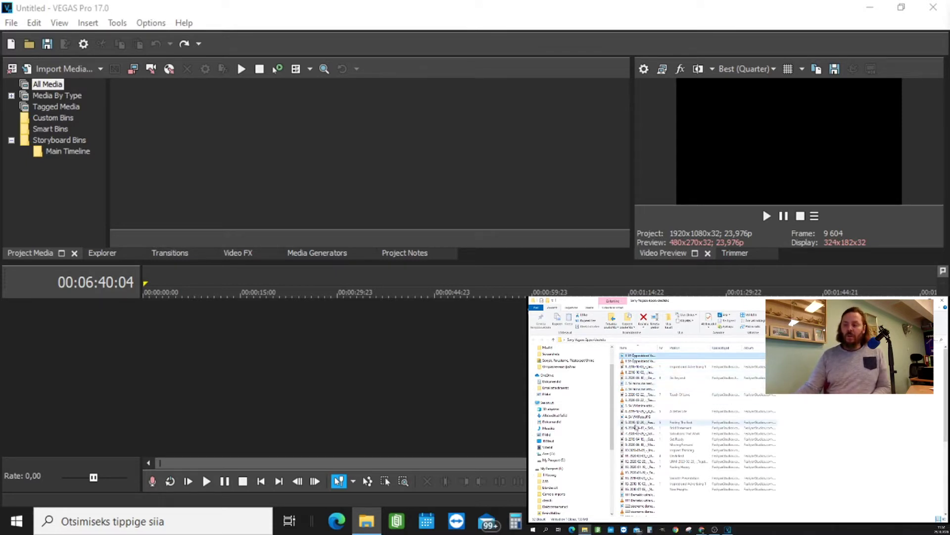
{"action": "scroll", "coordinate": [643, 421], "scroll_direction": "down", "scroll_amount": 8}
{"action": "left_click_drag", "start_coordinate": [638, 468], "coordinate": [343, 113]}
{"action": "left_click_drag", "start_coordinate": [179, 112], "coordinate": [156, 123]}
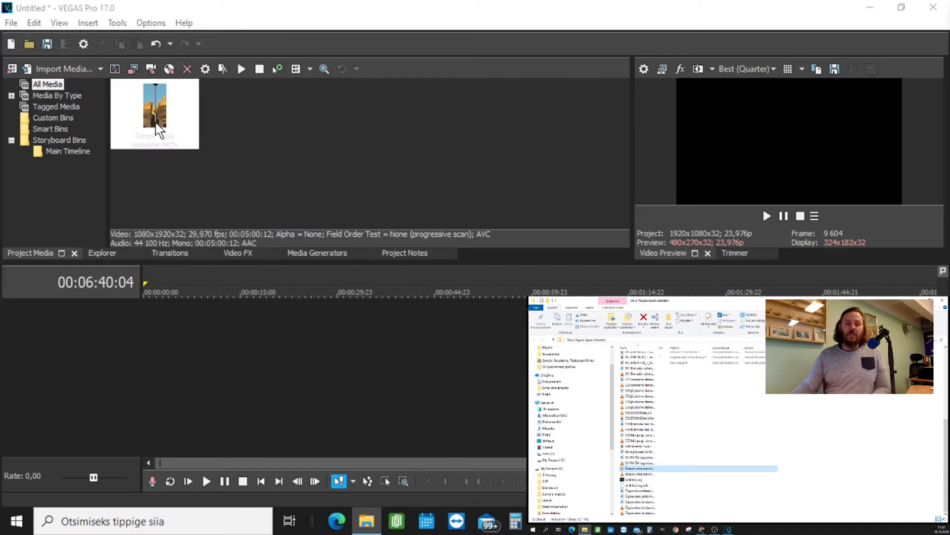
{"action": "left_click", "coordinate": [237, 147]}
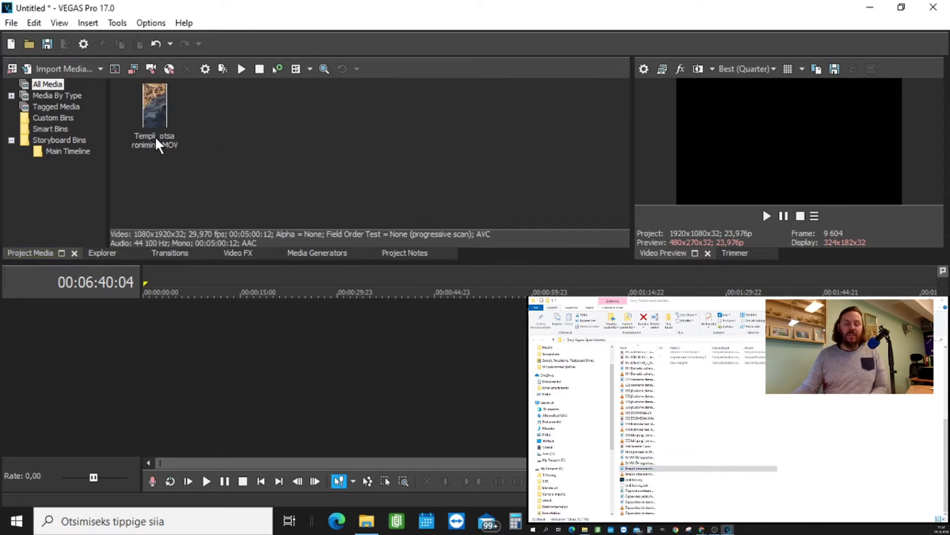
{"action": "left_click_drag", "start_coordinate": [156, 136], "coordinate": [144, 339]}
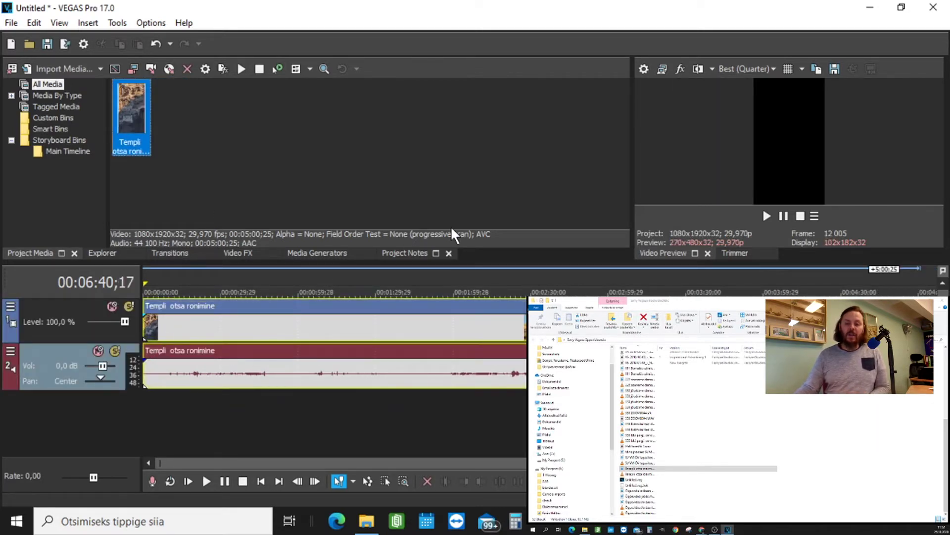
{"action": "left_click", "coordinate": [180, 319]}
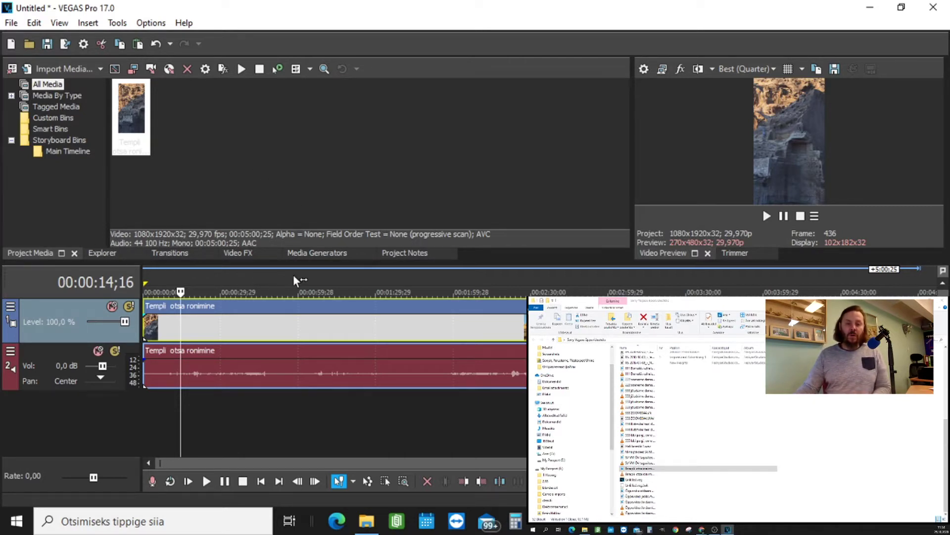
Find the Titles & Text media generator and select its Subtitles preset
{"action": "left_click", "coordinate": [319, 253]}
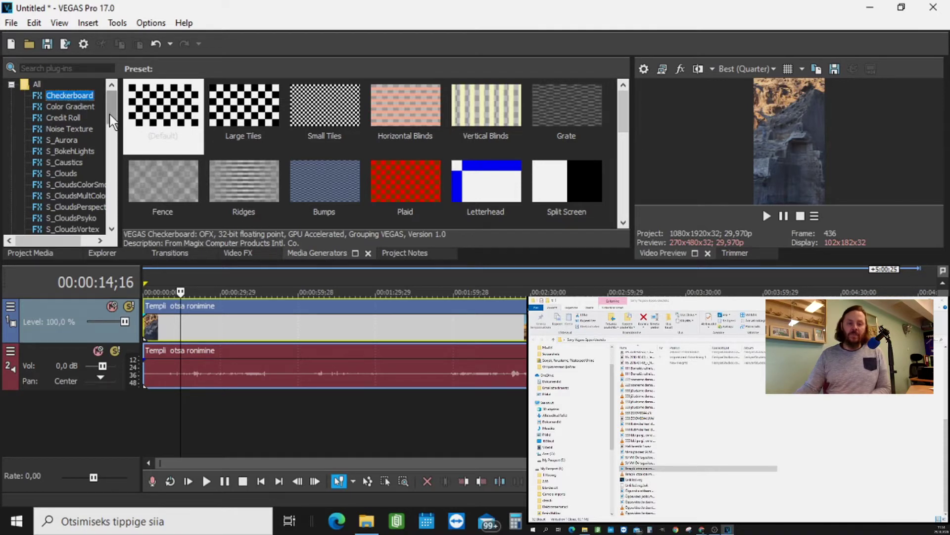
{"action": "left_click_drag", "start_coordinate": [109, 114], "coordinate": [110, 208]}
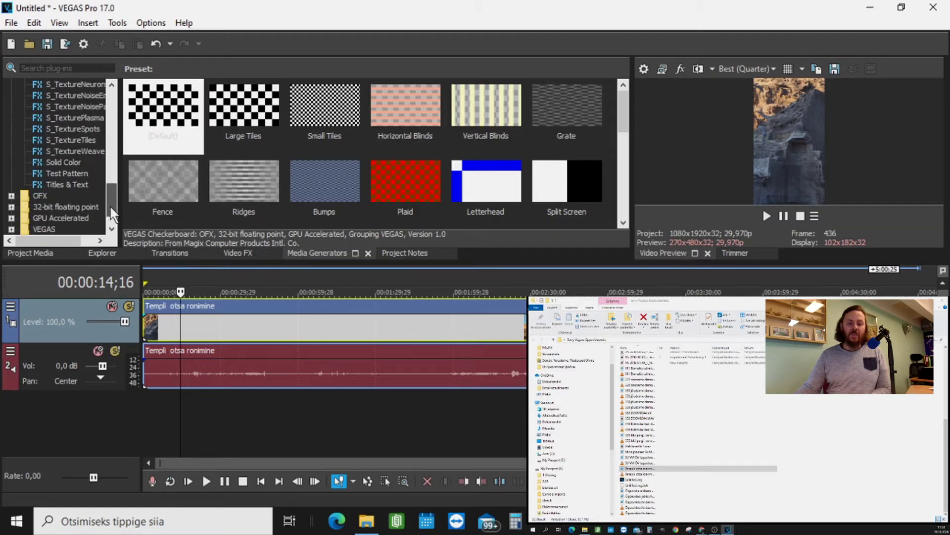
{"action": "left_click", "coordinate": [73, 185]}
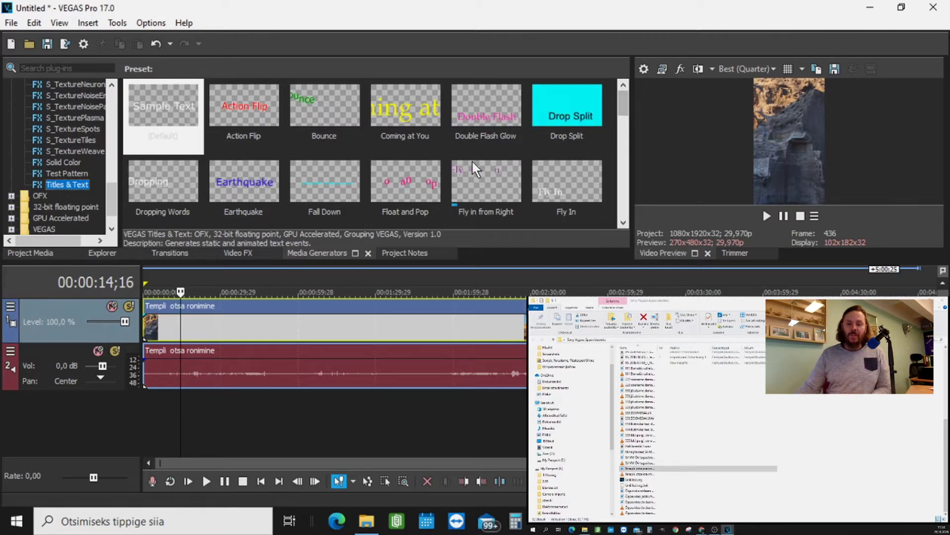
{"action": "scroll", "coordinate": [472, 161], "scroll_direction": "down", "scroll_amount": 5}
{"action": "scroll", "coordinate": [473, 166], "scroll_direction": "down", "scroll_amount": 1}
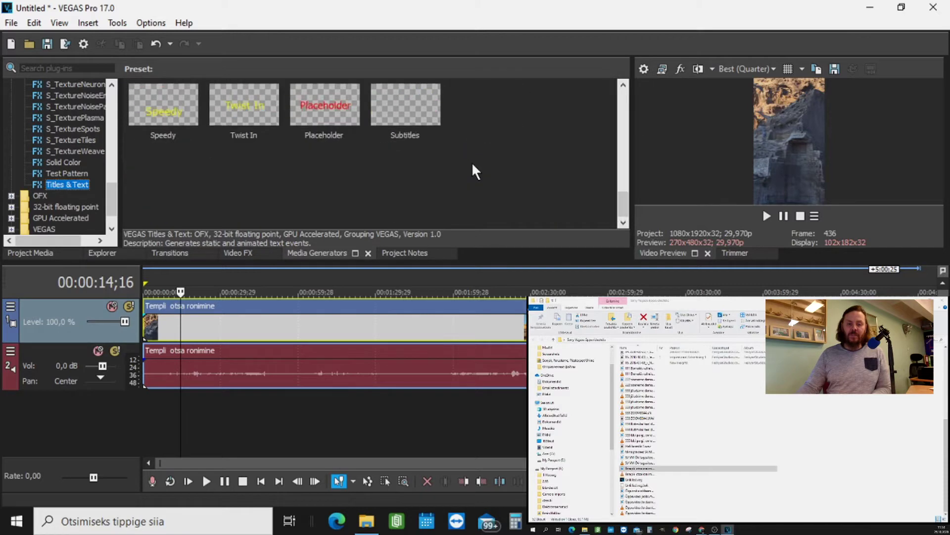
{"action": "left_click", "coordinate": [402, 137]}
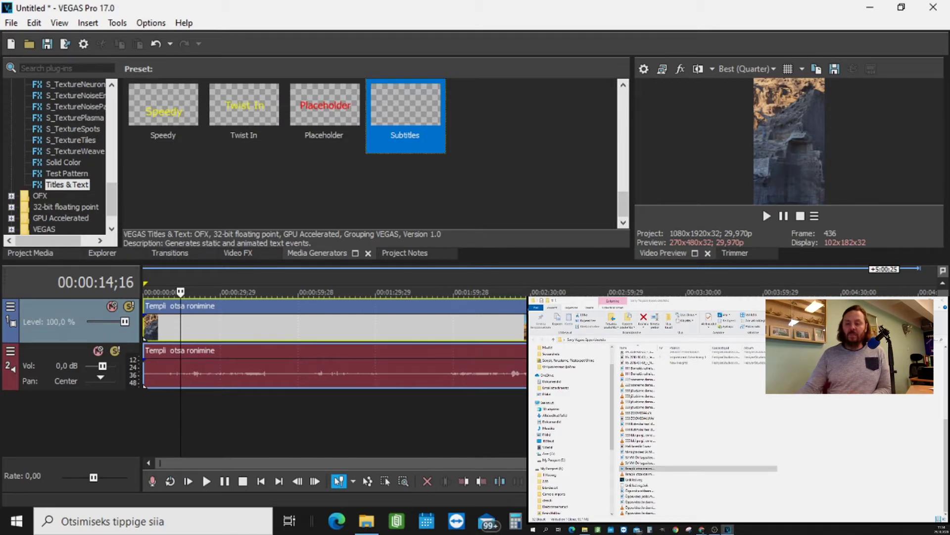
Insert a new video track above the clip's video track and add a Subtitles text event to it
{"action": "right_click", "coordinate": [837, 425]}
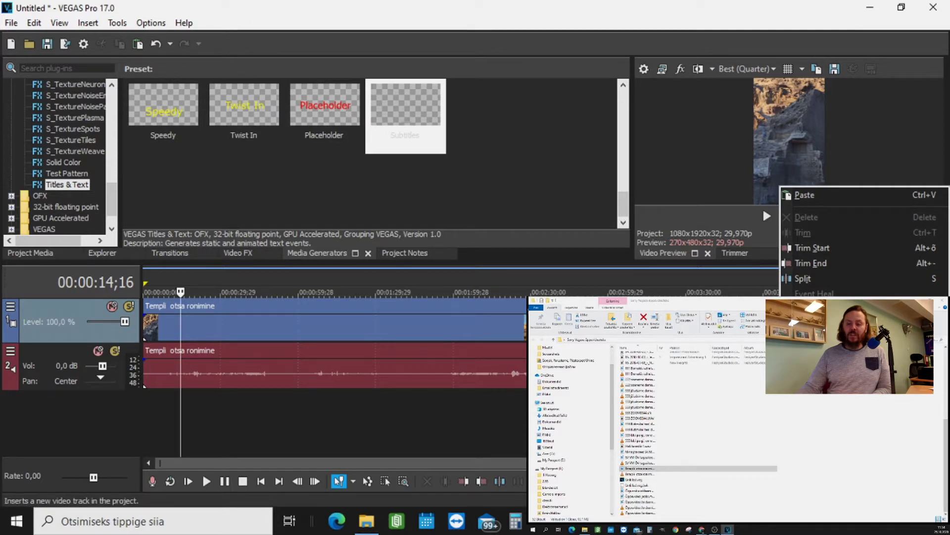
{"action": "left_click", "coordinate": [831, 356]}
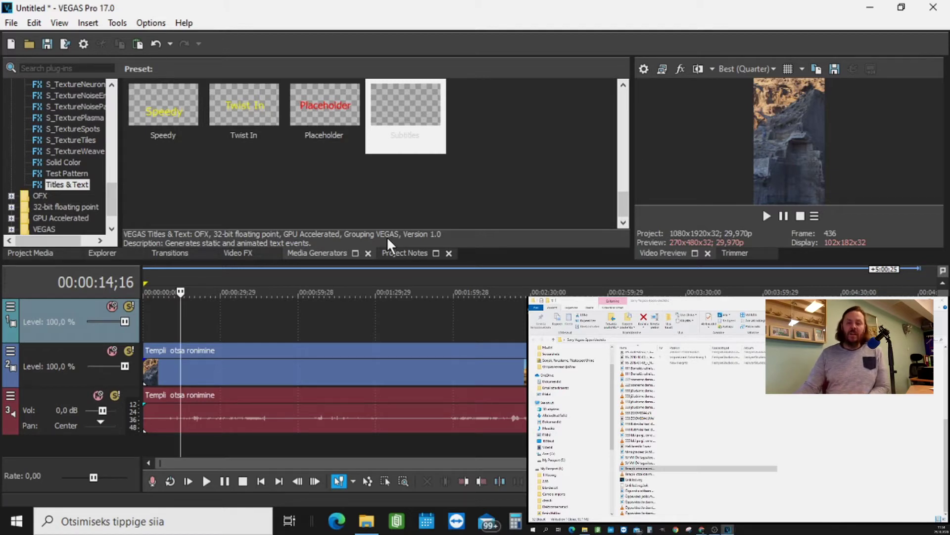
{"action": "left_click", "coordinate": [410, 144]}
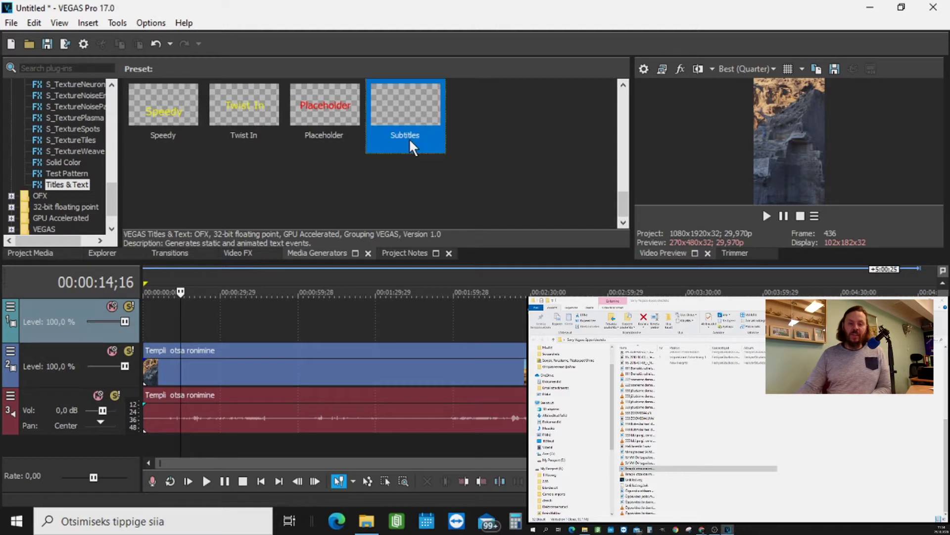
{"action": "left_click_drag", "start_coordinate": [409, 139], "coordinate": [363, 308]}
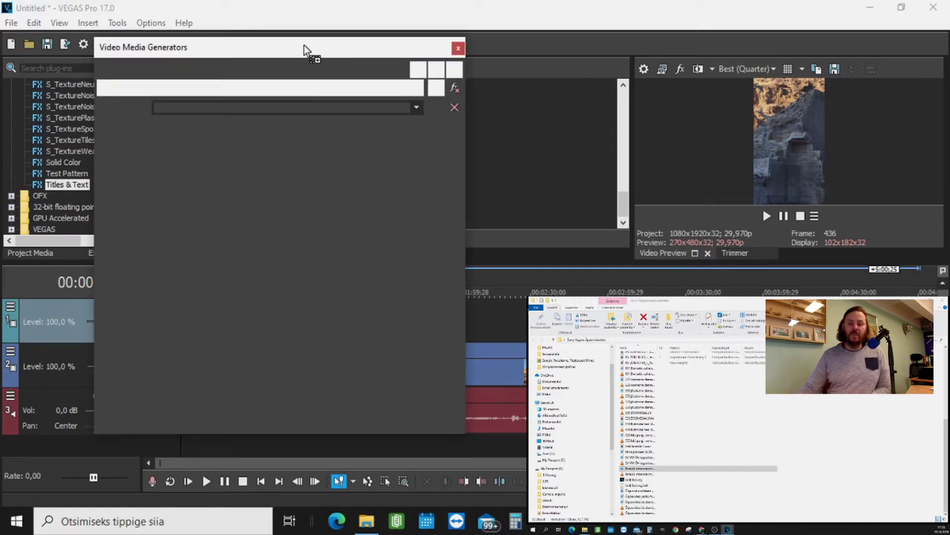
Move the Subtitles event to start at about 00:02:09 and place the cursor within it at 00:02:11;10
{"action": "left_click_drag", "start_coordinate": [304, 46], "coordinate": [697, 75]}
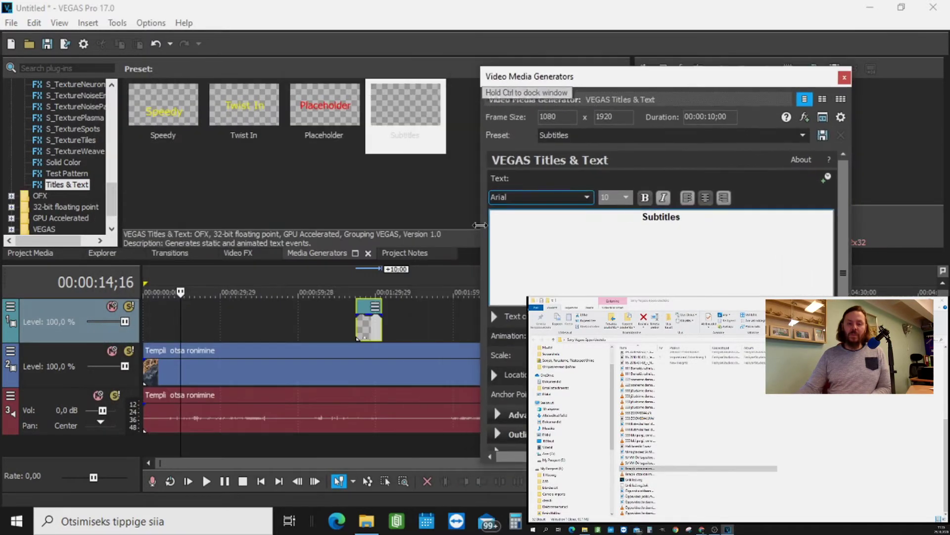
{"action": "left_click_drag", "start_coordinate": [361, 305], "coordinate": [451, 307]}
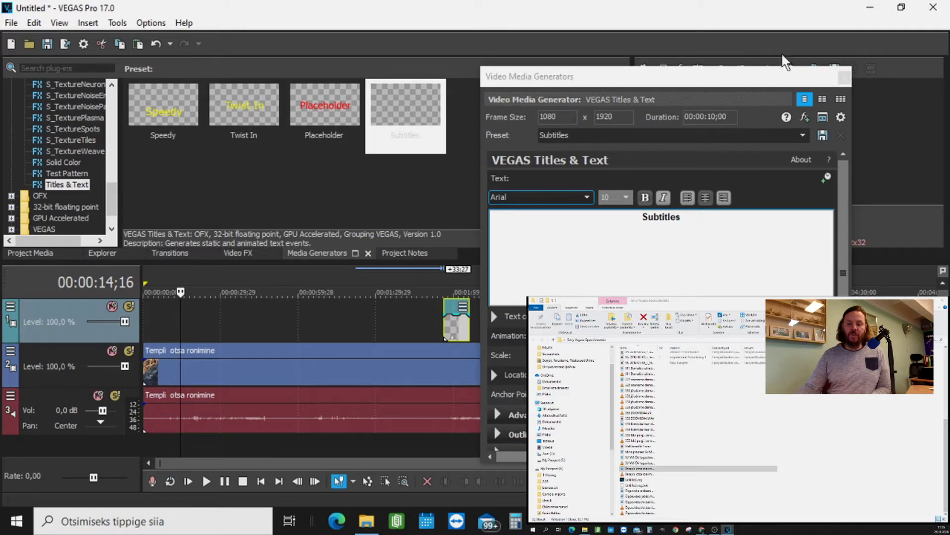
{"action": "left_click_drag", "start_coordinate": [727, 83], "coordinate": [279, 52]}
{"action": "left_click_drag", "start_coordinate": [456, 314], "coordinate": [490, 314]}
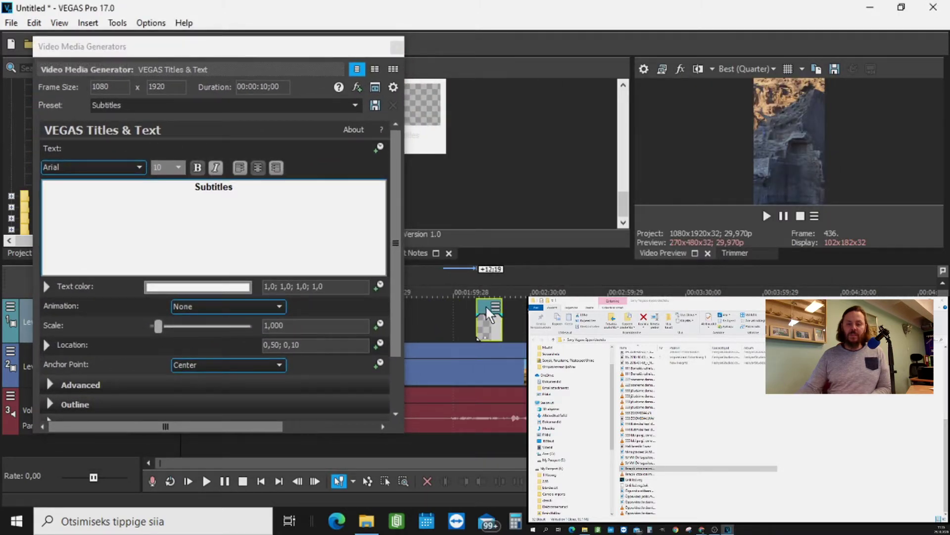
{"action": "scroll", "coordinate": [489, 317], "scroll_direction": "up", "scroll_amount": 3}
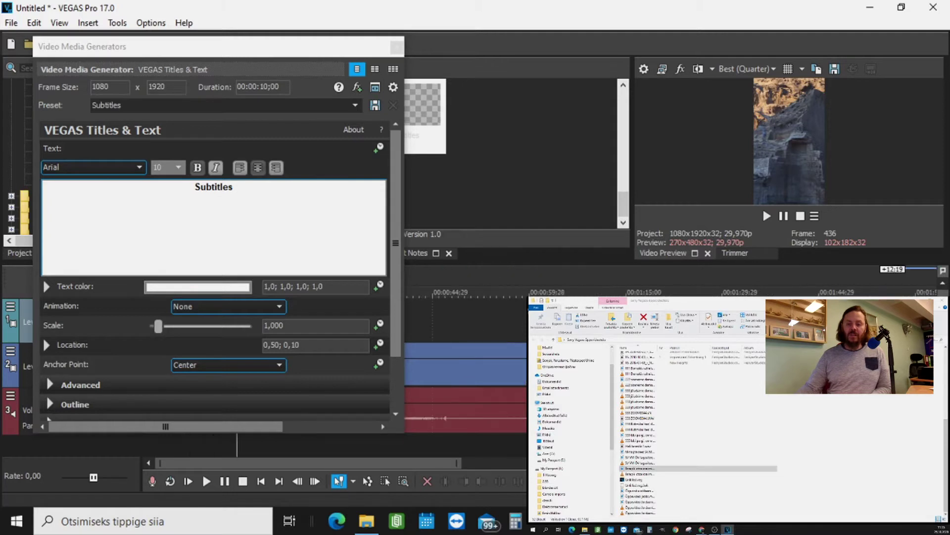
{"action": "left_click_drag", "start_coordinate": [432, 461], "coordinate": [582, 461]}
{"action": "left_click", "coordinate": [523, 328]}
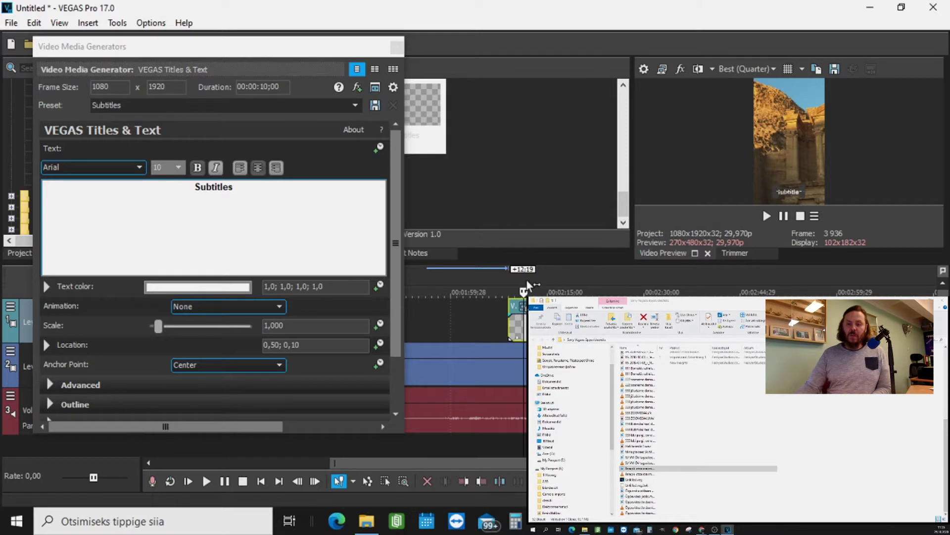
Enlarge the Subtitles event's Pan/Crop frame to about 1573 × 2358 and shift its centre to about 622, 577
{"action": "left_click", "coordinate": [523, 307]}
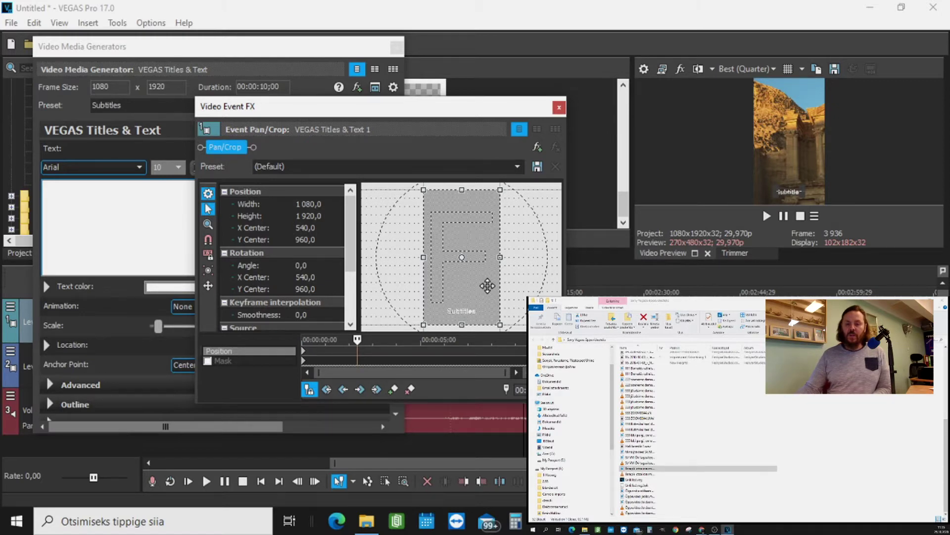
{"action": "scroll", "coordinate": [485, 288], "scroll_direction": "down", "scroll_amount": 4}
{"action": "left_click_drag", "start_coordinate": [479, 293], "coordinate": [502, 310]}
{"action": "left_click_drag", "start_coordinate": [472, 271], "coordinate": [439, 263]}
{"action": "mouse_move", "coordinate": [445, 262]}
{"action": "left_mouse_down"}
{"action": "mouse_move", "coordinate": [500, 265]}
{"action": "mouse_move", "coordinate": [448, 251]}
{"action": "left_mouse_up"}
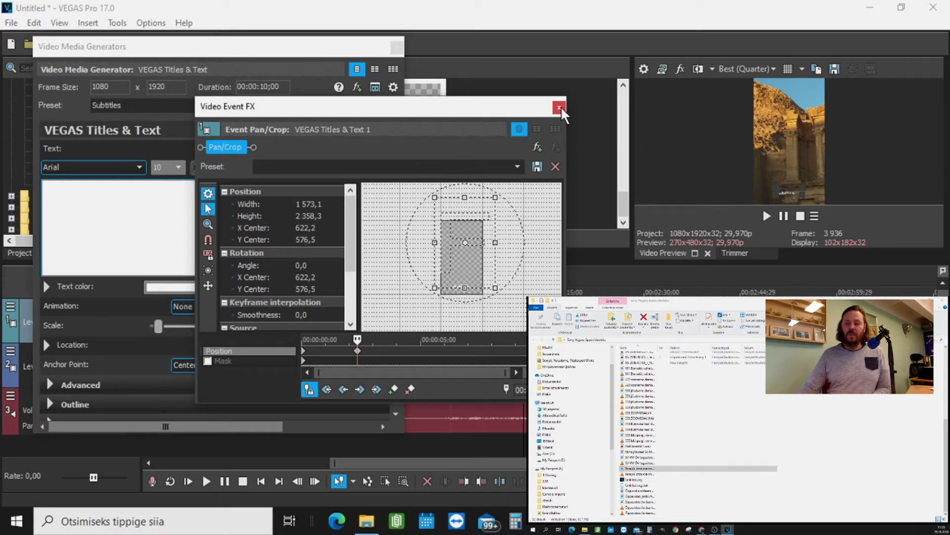
{"action": "left_click", "coordinate": [559, 108]}
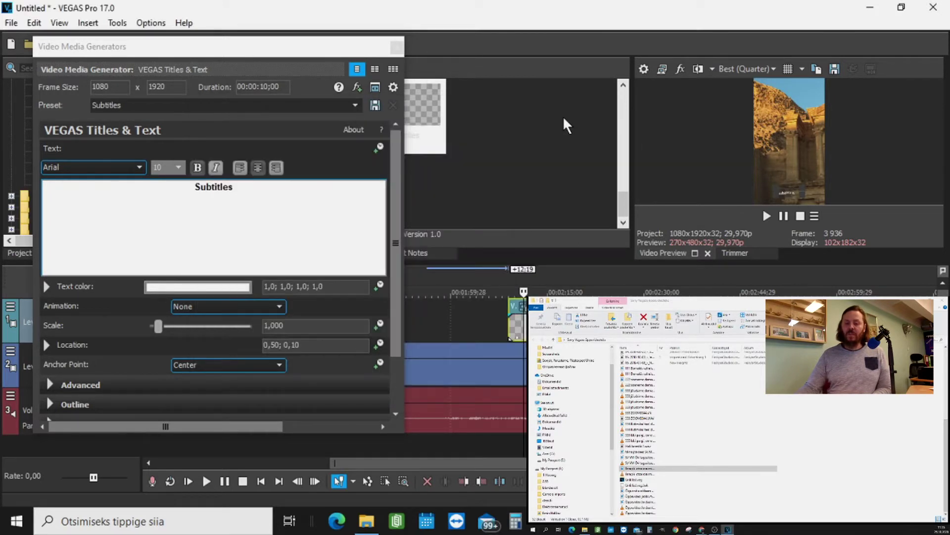
Delete the Subtitles text event from the uppermost video track
{"action": "right_click", "coordinate": [515, 304]}
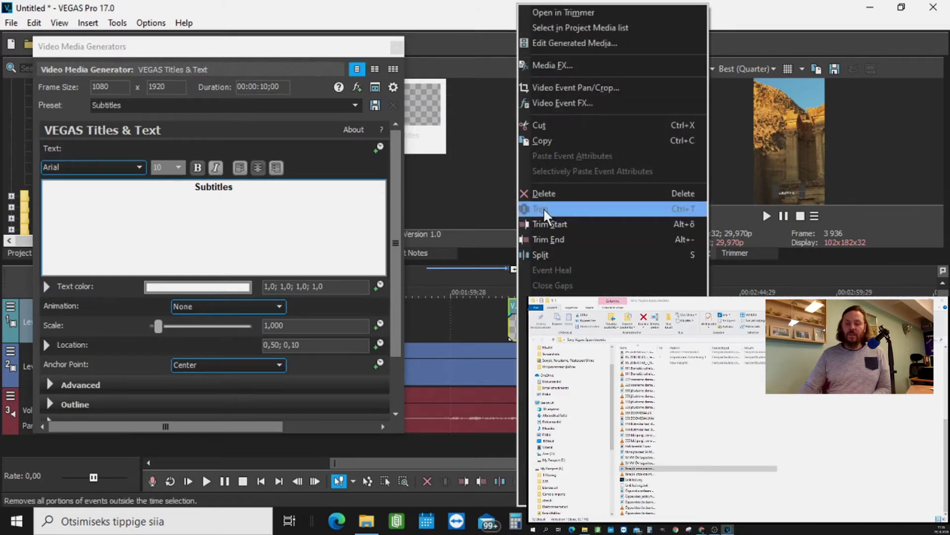
{"action": "left_click", "coordinate": [545, 194]}
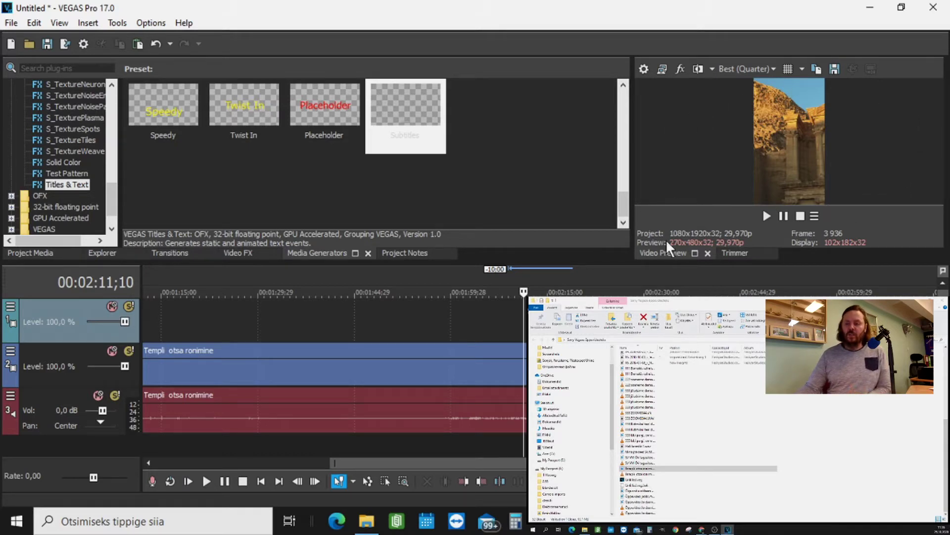
Set the project's frame size to 1920 pixels wide by 1080 pixels high and apply the properties
{"action": "left_click", "coordinate": [642, 69]}
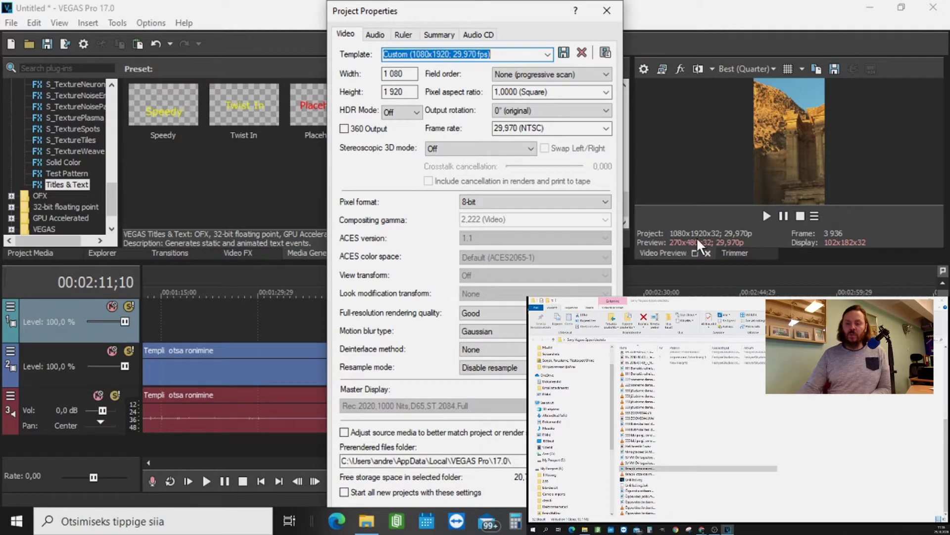
{"action": "left_click", "coordinate": [406, 73]}
{"action": "key", "text": "BackSpace"}
{"action": "key", "text": "BackSpace"}
{"action": "key", "text": "BackSpace"}
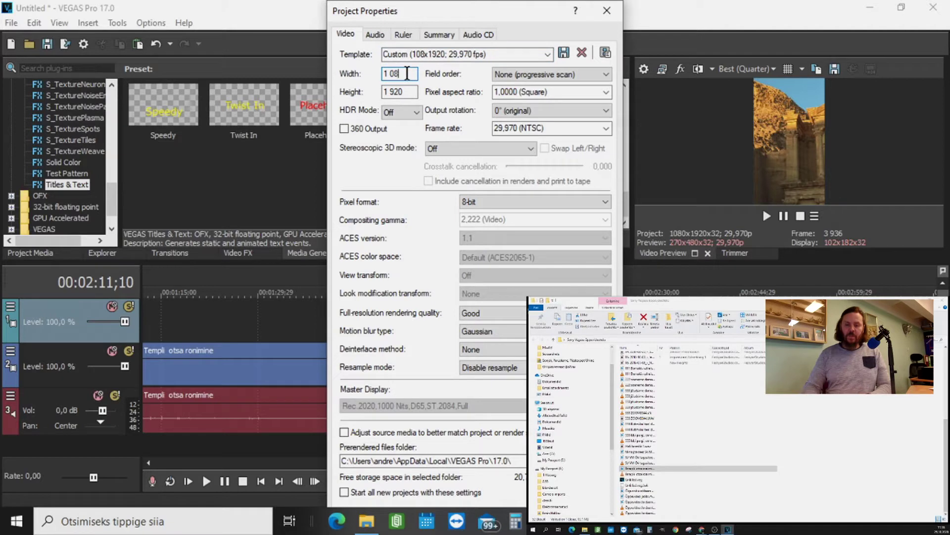
{"action": "type", "text": "929"}
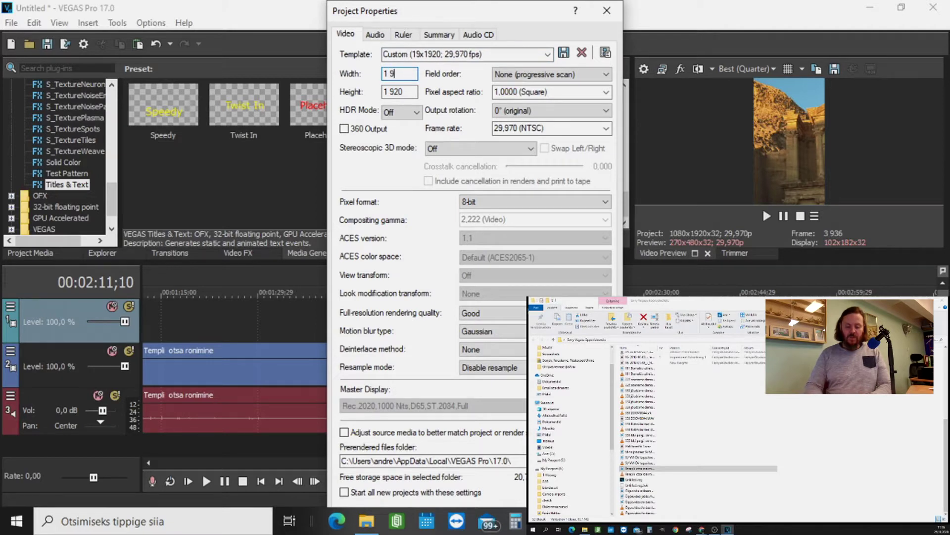
{"action": "key", "text": "BackSpace"}
{"action": "type", "text": "0"}
{"action": "left_click", "coordinate": [407, 91]}
{"action": "key", "text": "BackSpace"}
{"action": "key", "text": "BackSpace"}
{"action": "key", "text": "BackSpace"}
{"action": "type", "text": "080"}
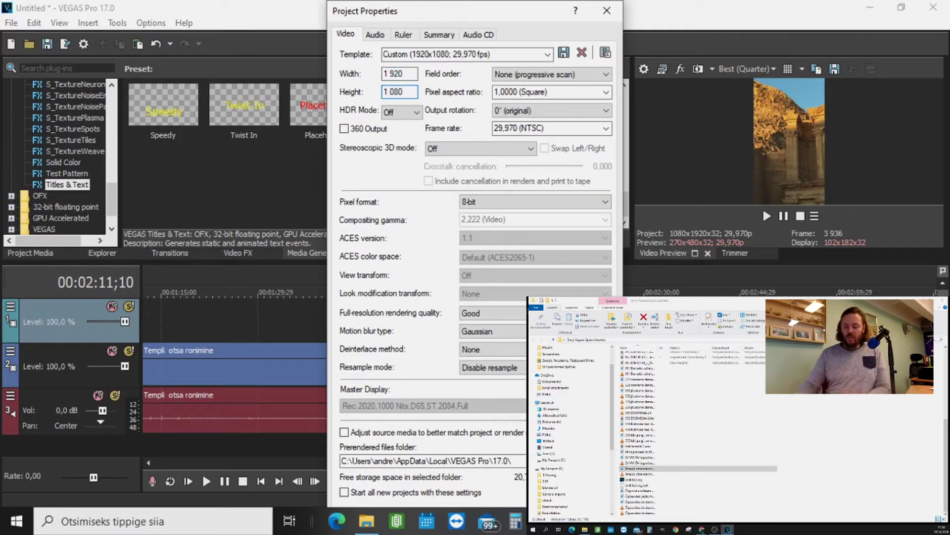
{"action": "key", "text": "Return"}
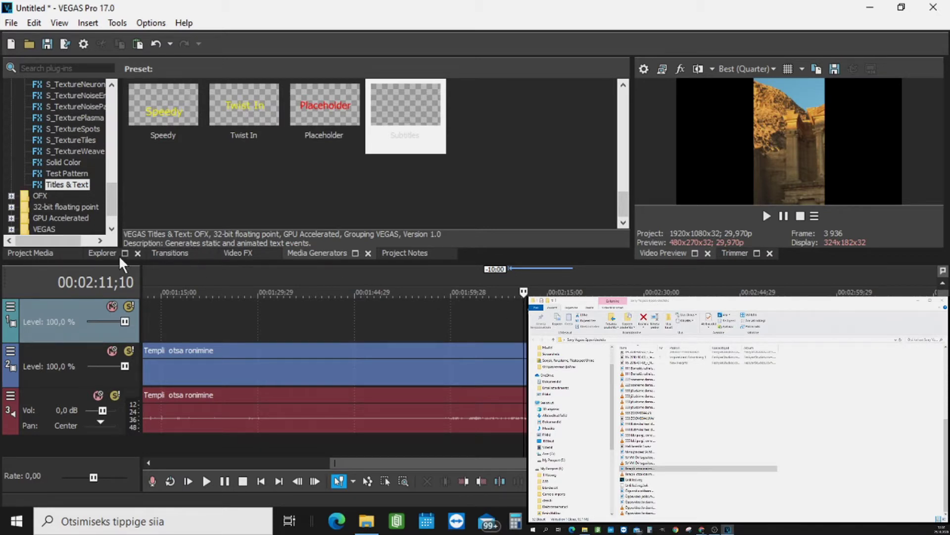
Show the project media and delete the Templi otsa ronimine video event from the timeline
{"action": "left_click", "coordinate": [35, 253]}
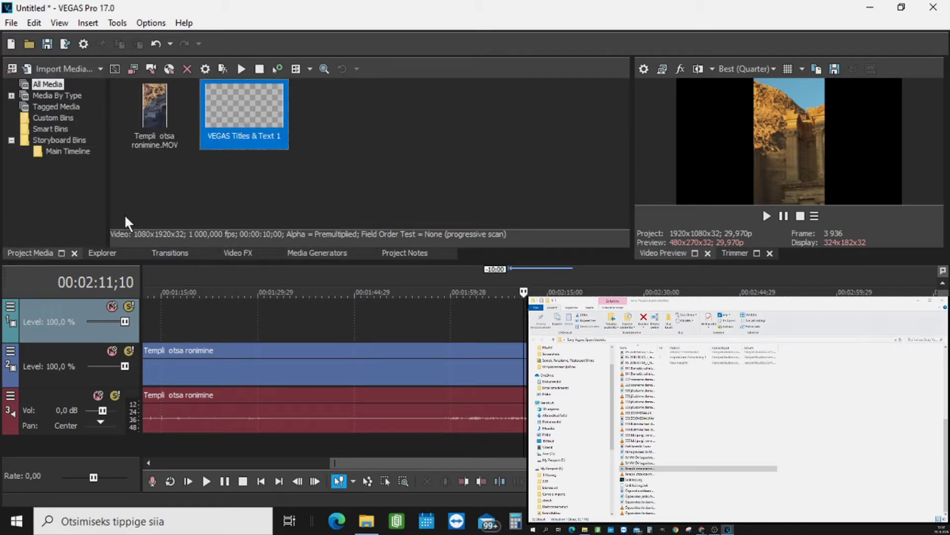
{"action": "left_click_drag", "start_coordinate": [229, 147], "coordinate": [252, 302]}
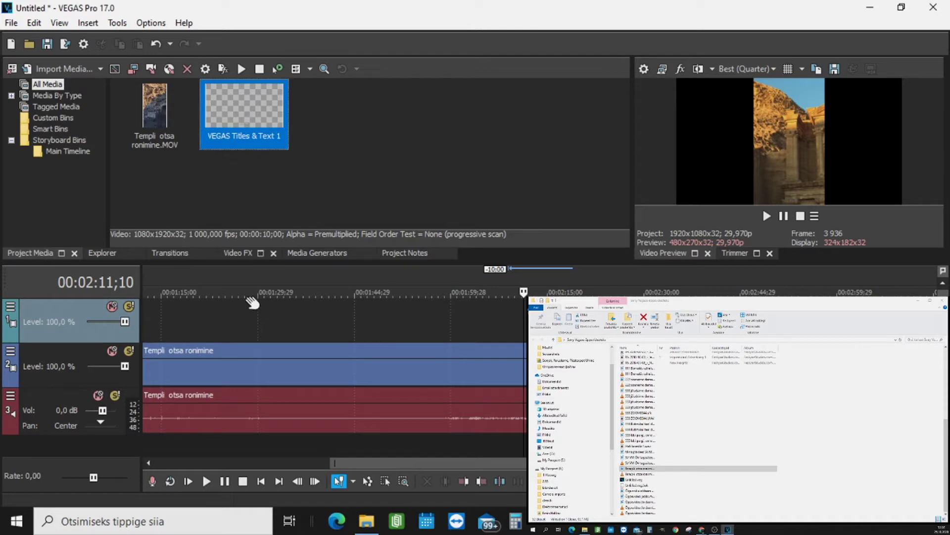
{"action": "right_click", "coordinate": [289, 352]}
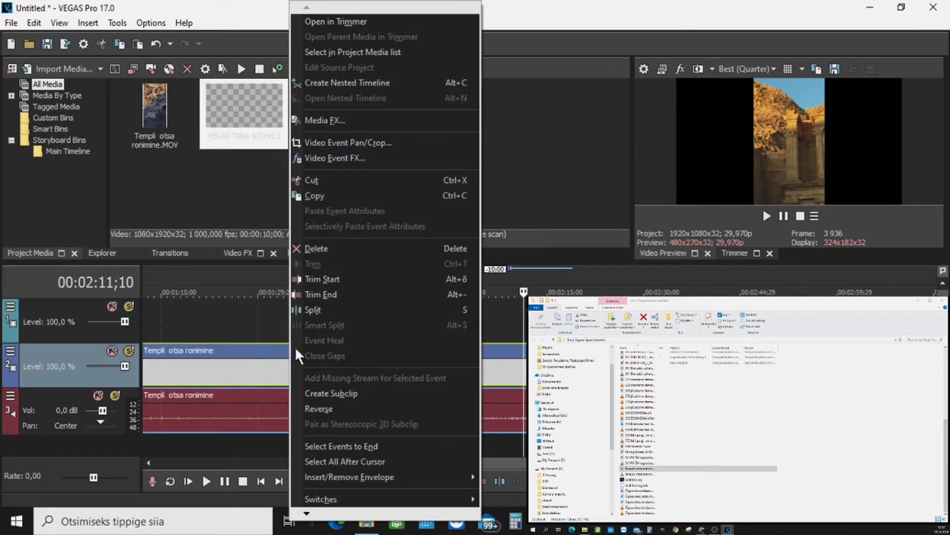
{"action": "left_click", "coordinate": [324, 248]}
Remove Templi otsa ronimine.MOV and VEGAS Titles & Text 1 from the project media, including the clip's timeline references
{"action": "right_click", "coordinate": [147, 138]}
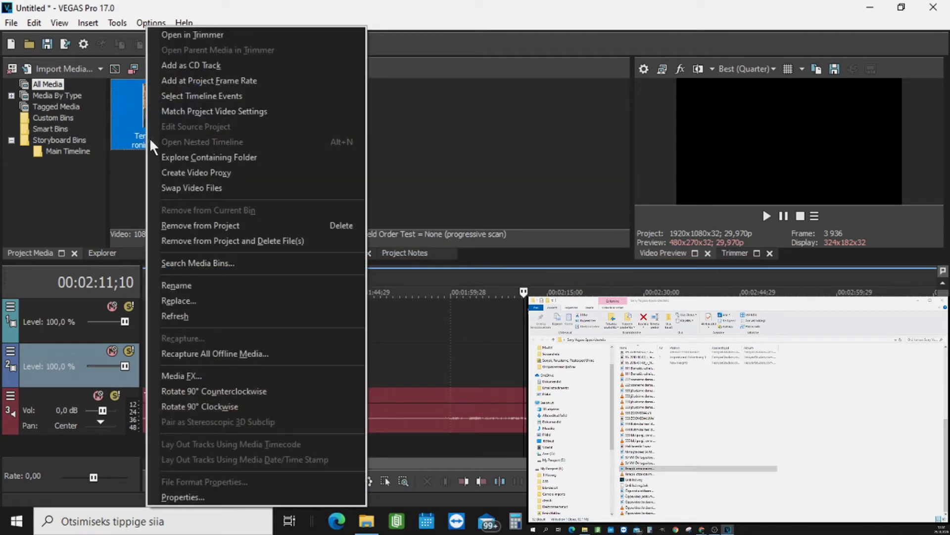
{"action": "left_click", "coordinate": [210, 225]}
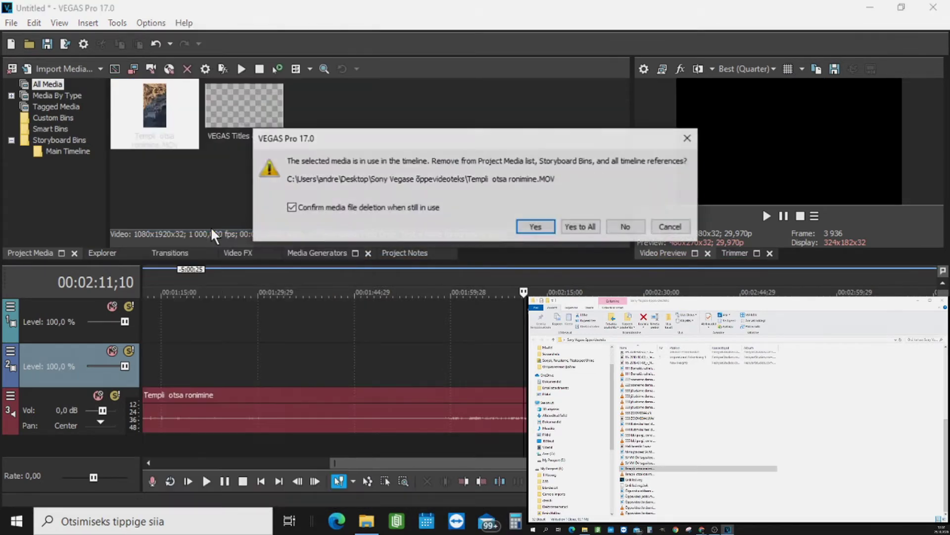
{"action": "left_click", "coordinate": [537, 228]}
{"action": "right_click", "coordinate": [158, 132]}
{"action": "left_click", "coordinate": [209, 226]}
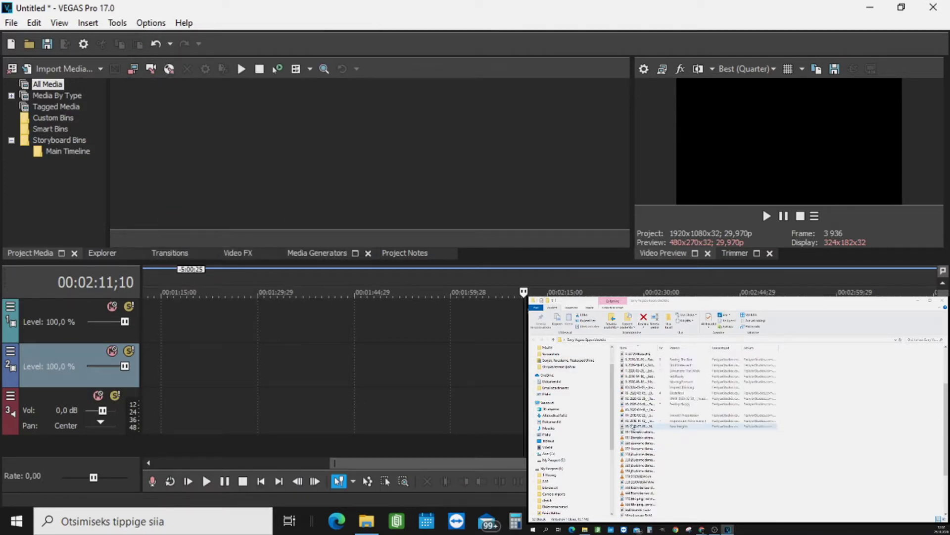
Place 1 SV Õppevideod Vadi Mudzib.mp4 at the start of the timeline, followed by Templi otsa ronimine.MOV, and preview both clips
{"action": "scroll", "coordinate": [632, 425], "scroll_direction": "up", "scroll_amount": 10}
{"action": "left_click", "coordinate": [638, 356]}
{"action": "left_click_drag", "start_coordinate": [639, 356], "coordinate": [151, 322]}
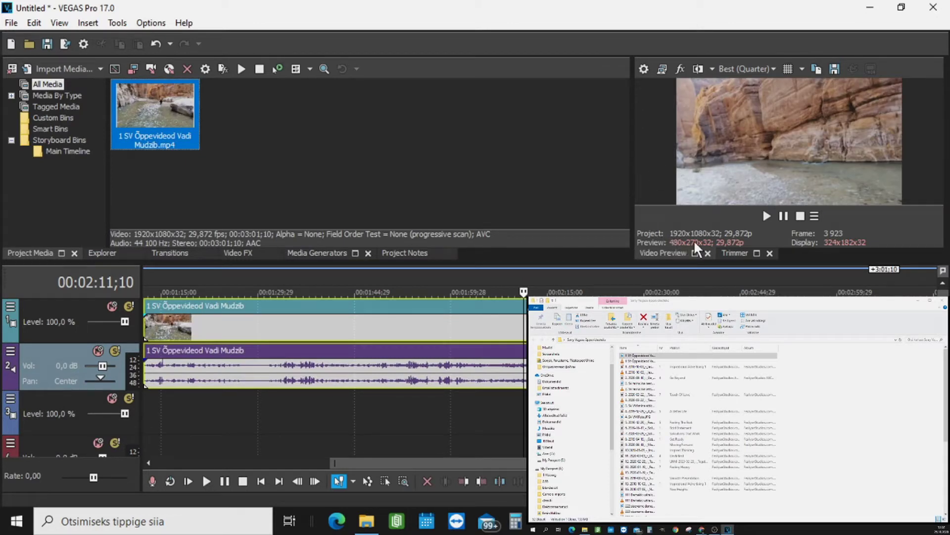
{"action": "scroll", "coordinate": [693, 357], "scroll_direction": "down", "scroll_amount": 2}
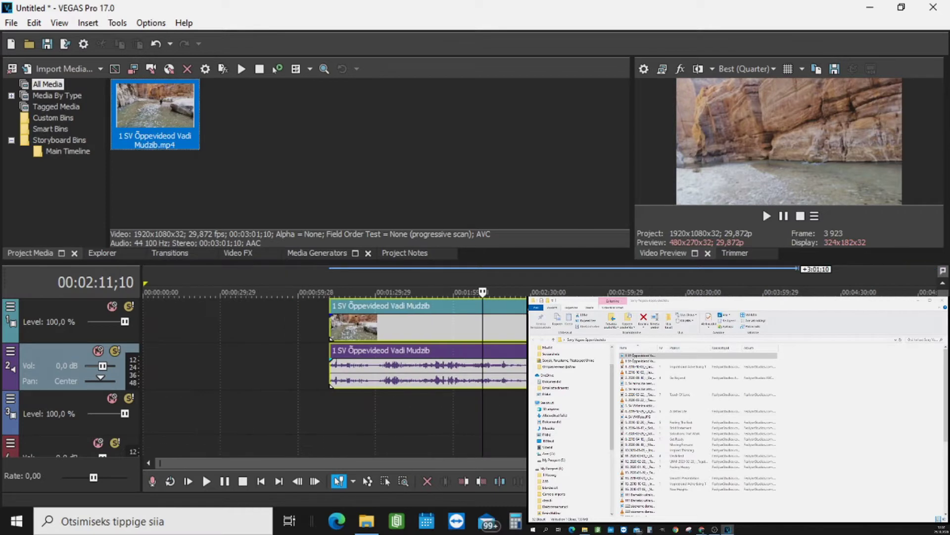
{"action": "left_click_drag", "start_coordinate": [432, 314], "coordinate": [244, 313]}
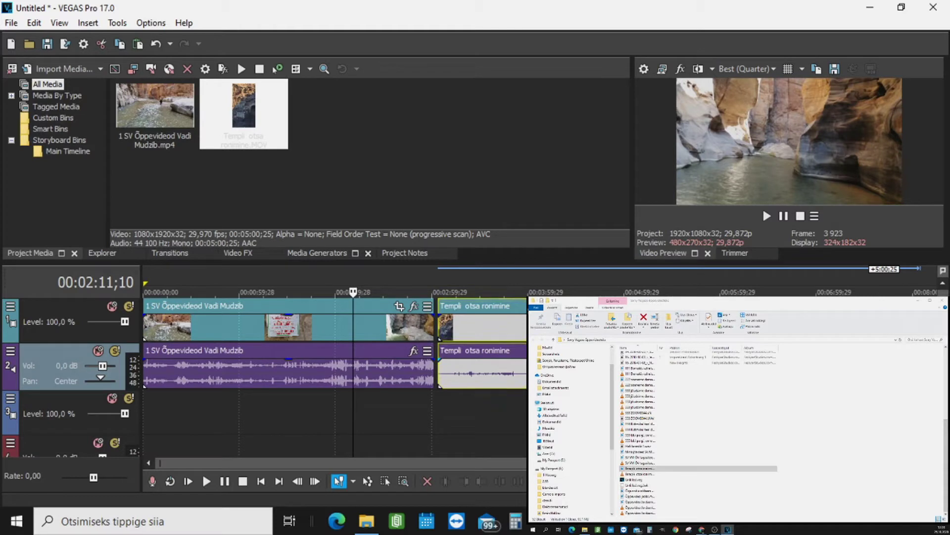
{"action": "left_click", "coordinate": [562, 322]}
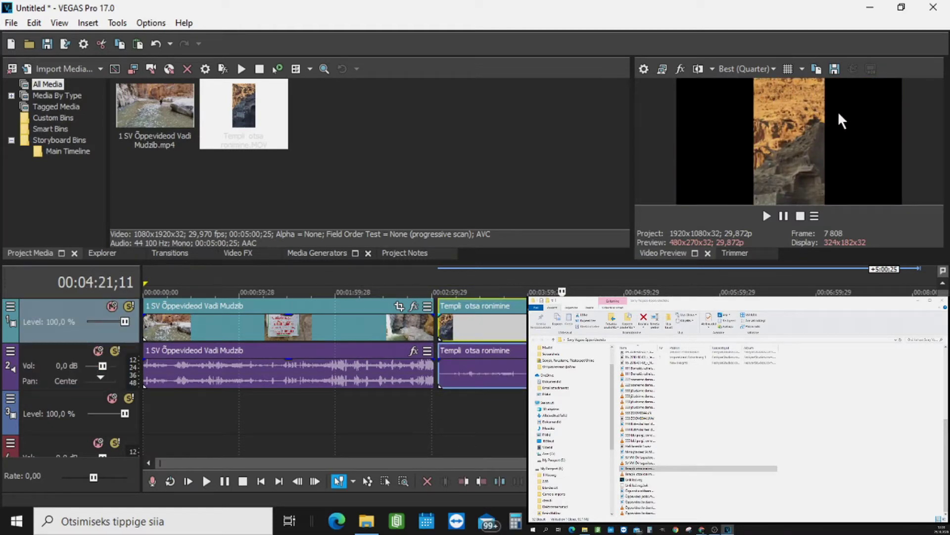
{"action": "left_click", "coordinate": [360, 308]}
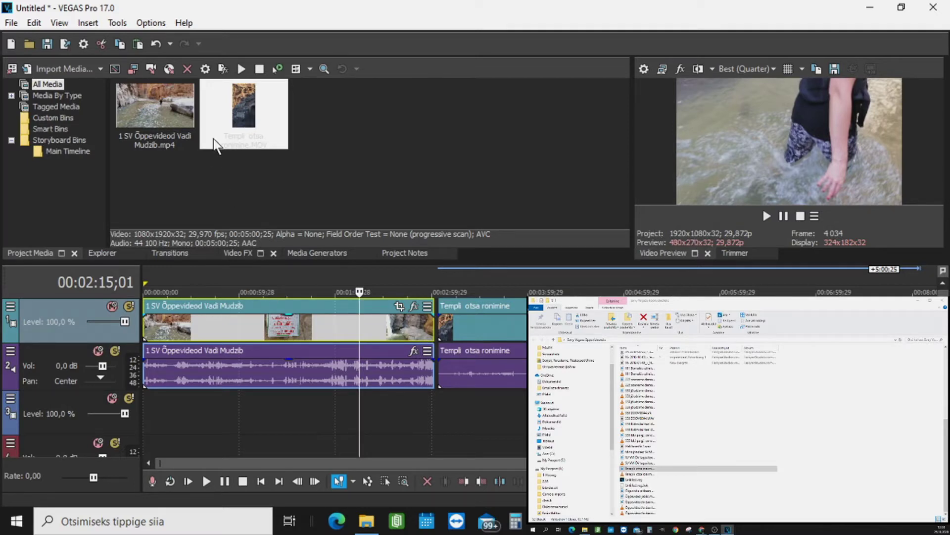
Remove Templi otsa ronimine.MOV and 1 SV Õppevideod Vadi Mudzib.mp4 from the project media, including all their timeline references
{"action": "right_click", "coordinate": [226, 141]}
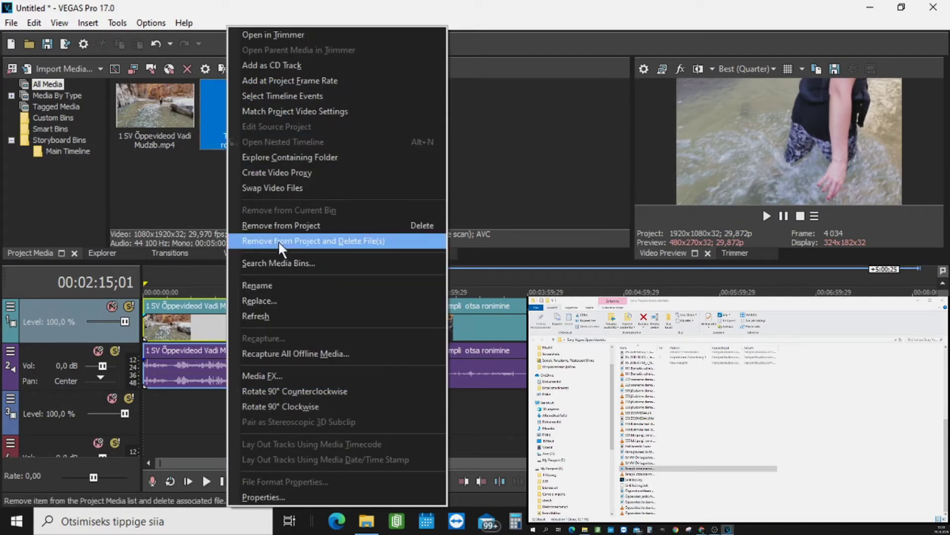
{"action": "left_click", "coordinate": [281, 226]}
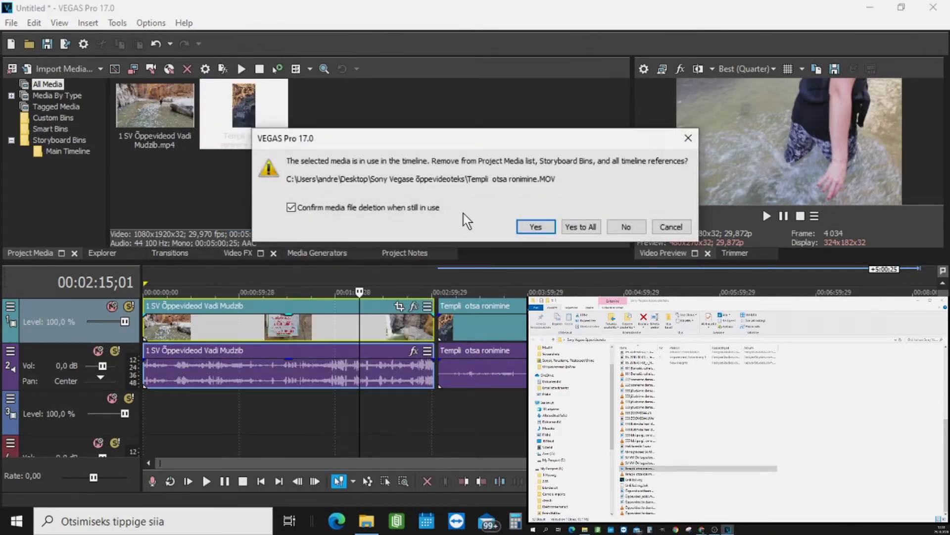
{"action": "left_click", "coordinate": [535, 226]}
{"action": "left_click", "coordinate": [539, 228]}
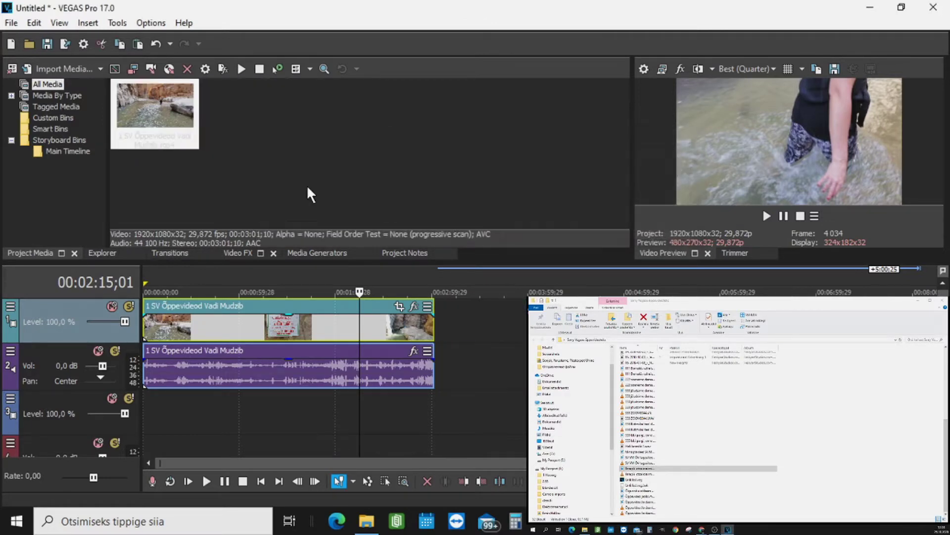
{"action": "right_click", "coordinate": [164, 146]}
{"action": "left_click", "coordinate": [232, 226]}
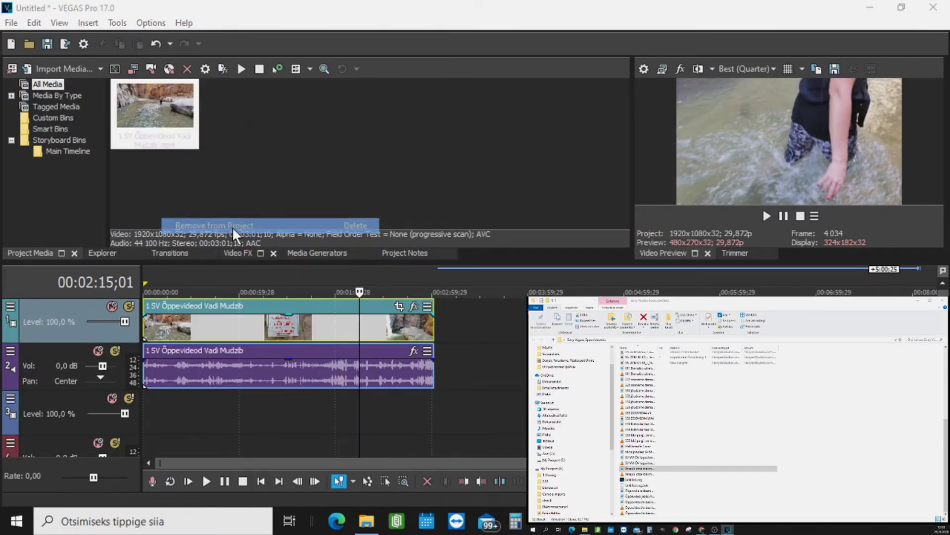
{"action": "left_click", "coordinate": [528, 228]}
{"action": "left_click", "coordinate": [527, 228]}
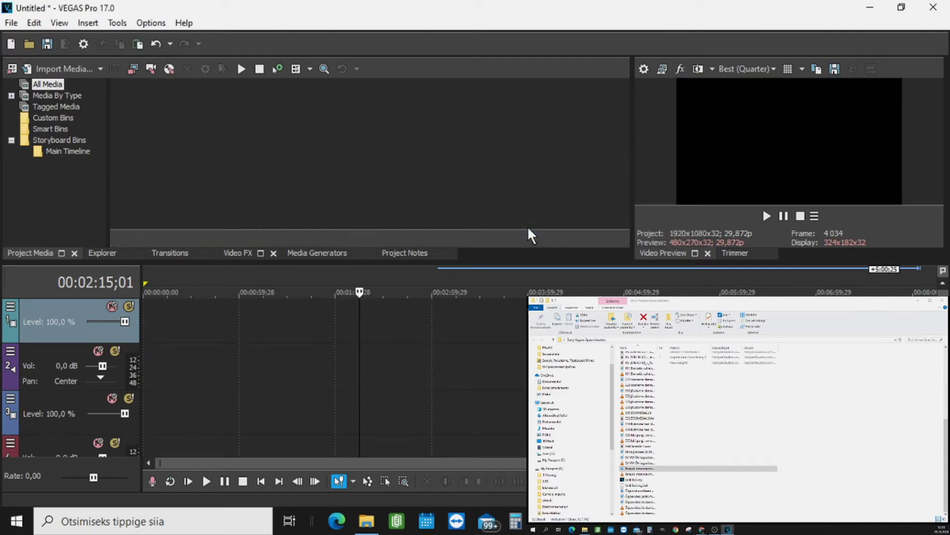
Add Templi otsa ronimine.MOV from the file folder at the timeline's start, followed by 1 SV Õppevideod Vadi Mudzib.mp4
{"action": "left_click_drag", "start_coordinate": [638, 467], "coordinate": [231, 322]}
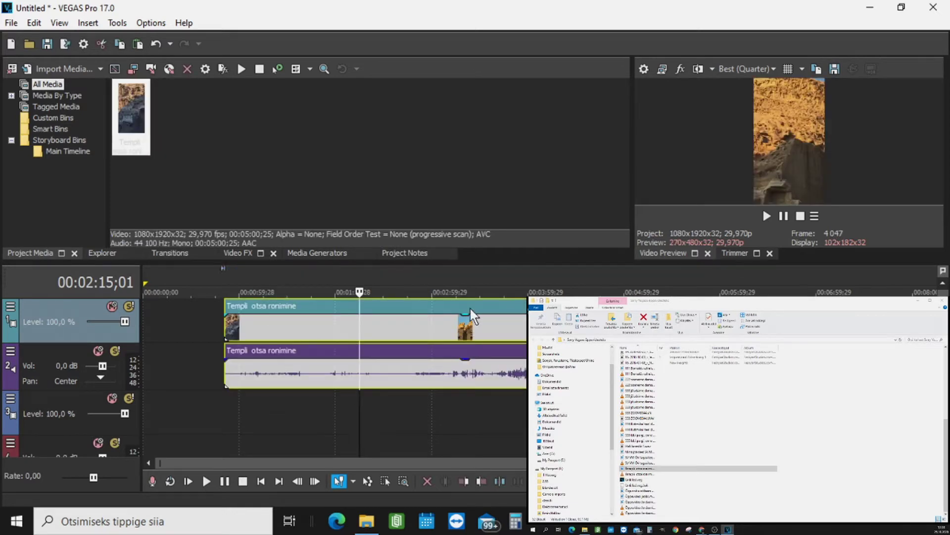
{"action": "left_click_drag", "start_coordinate": [470, 311], "coordinate": [364, 314]}
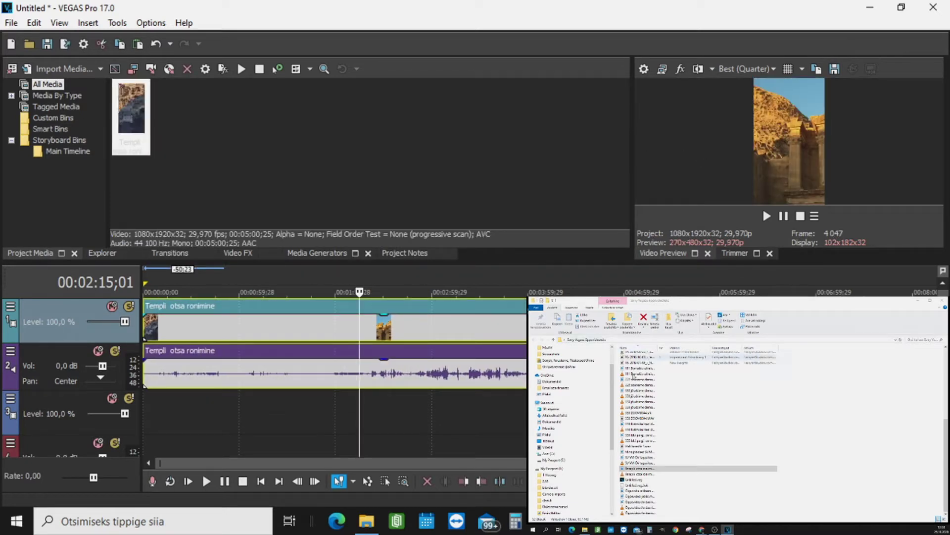
{"action": "left_click", "coordinate": [639, 348]}
{"action": "left_click", "coordinate": [639, 355]}
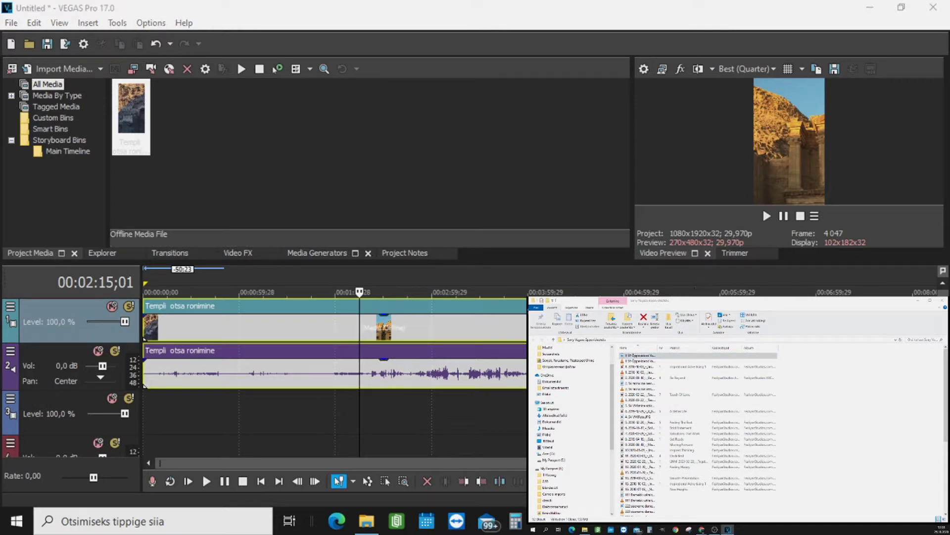
{"action": "left_click_drag", "start_coordinate": [639, 354], "coordinate": [639, 322]}
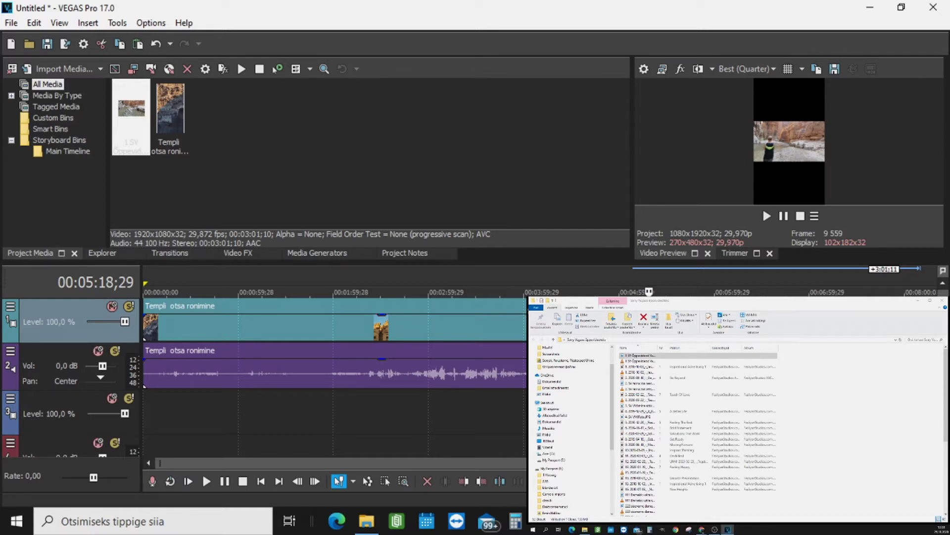
Delete both clips' events from the timeline while keeping the files in the project media
{"action": "right_click", "coordinate": [665, 296]}
{"action": "left_click", "coordinate": [706, 248]}
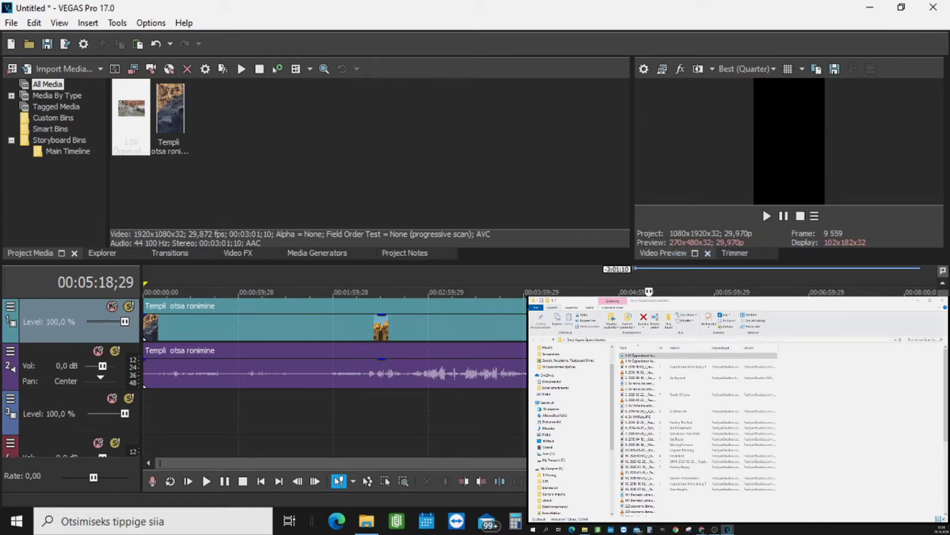
{"action": "right_click", "coordinate": [762, 369]}
{"action": "left_click", "coordinate": [794, 261]}
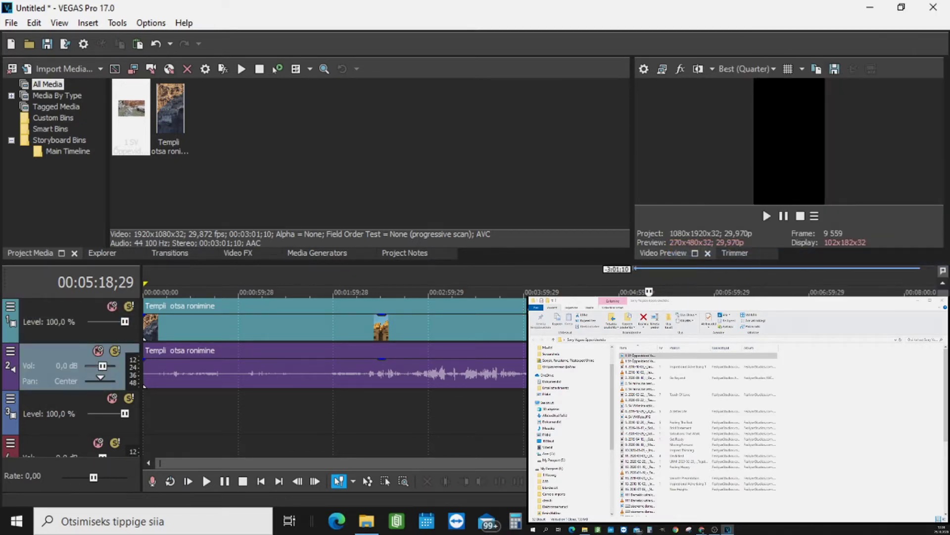
{"action": "right_click", "coordinate": [510, 301]}
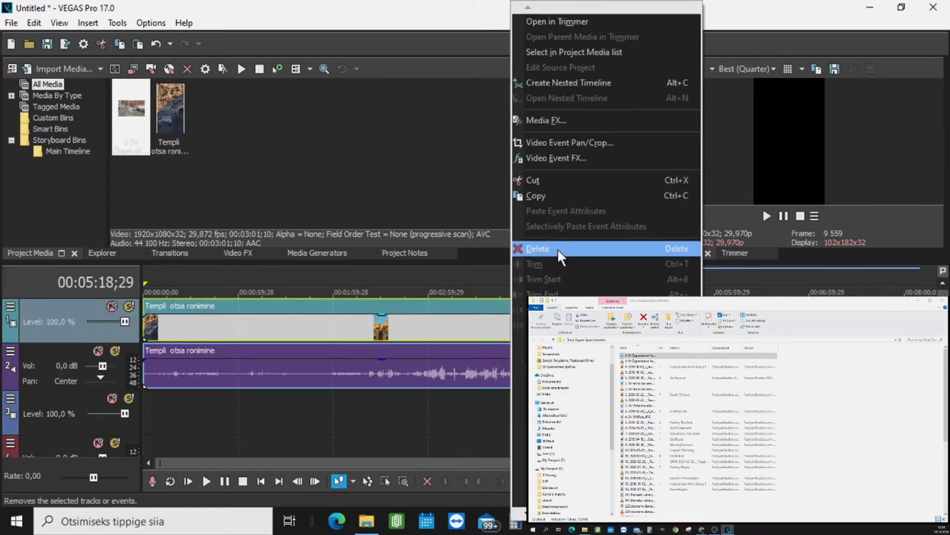
{"action": "left_click", "coordinate": [558, 249]}
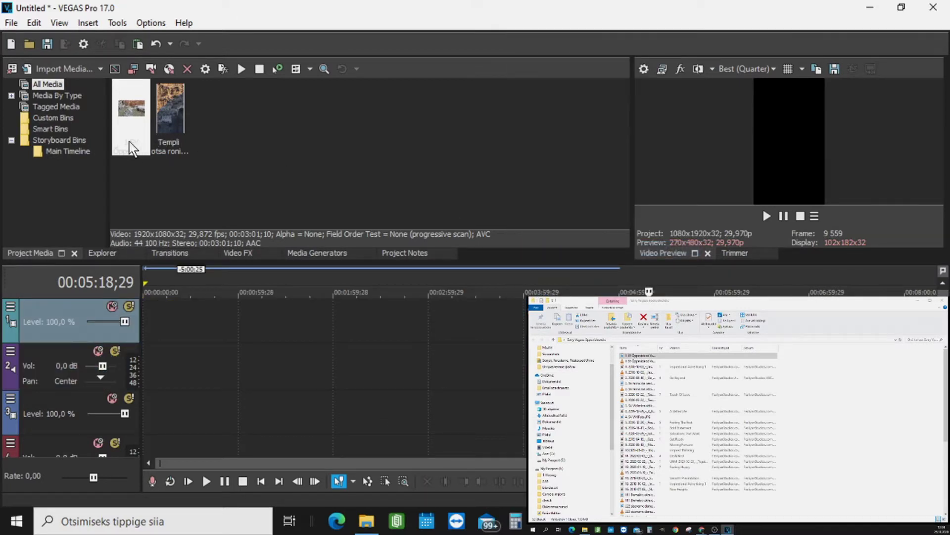
Place 1 SV Õppevideod Vadi Mudzib.mp4 at the timeline's start, matching the project settings to it, and Templi otsa ronimine.MOV directly behind it
{"action": "left_click_drag", "start_coordinate": [130, 142], "coordinate": [144, 340]}
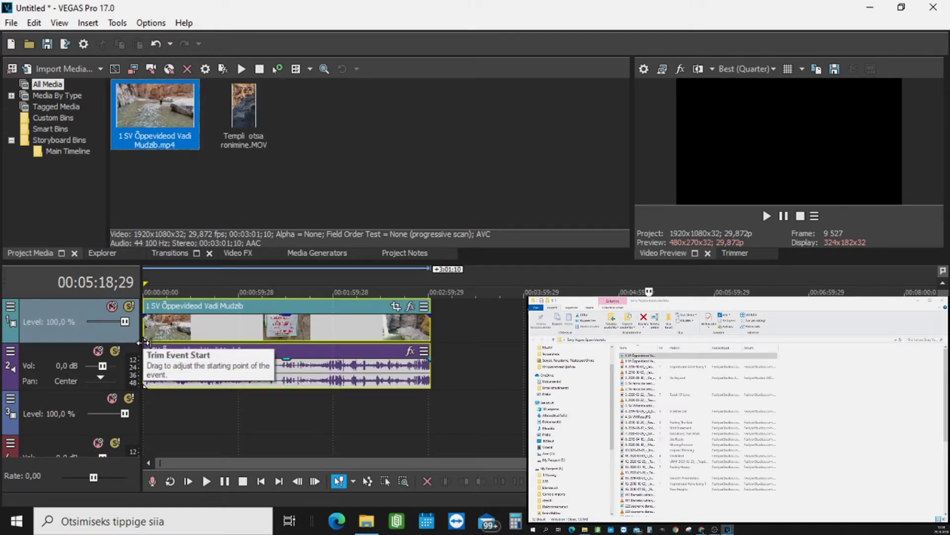
{"action": "left_click", "coordinate": [206, 312]}
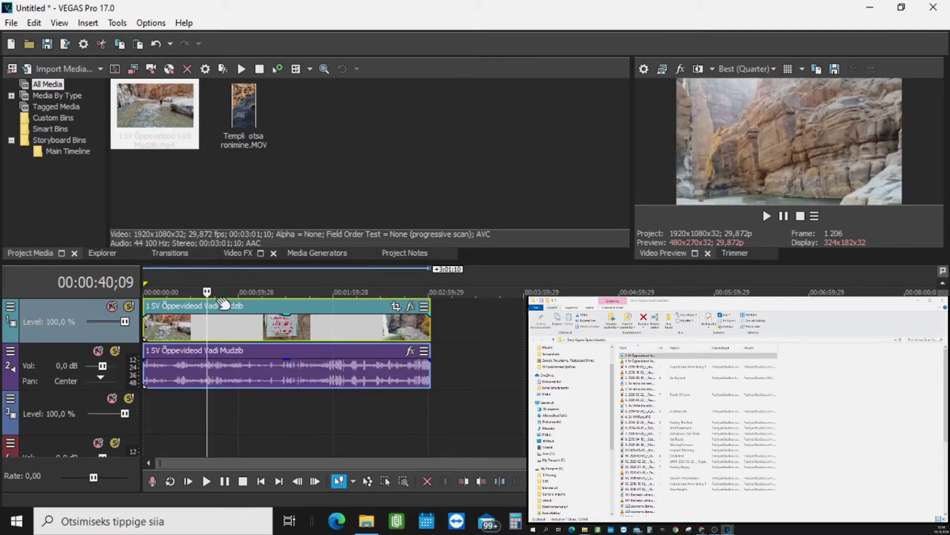
{"action": "left_click_drag", "start_coordinate": [243, 119], "coordinate": [440, 323]}
{"action": "left_click", "coordinate": [464, 327]}
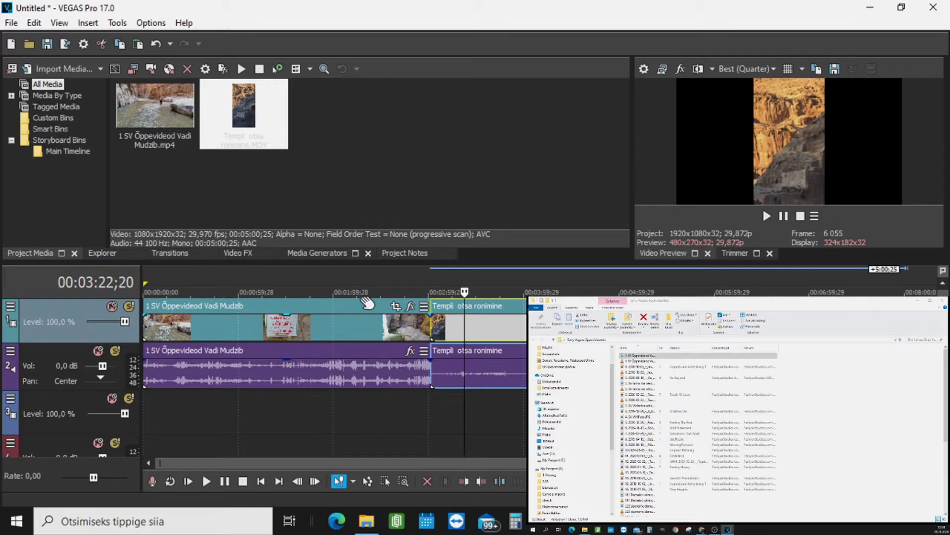
Insert a video track above the clips and place the Titles & Text Subtitles preset on it over the first clip
{"action": "left_click", "coordinate": [312, 253]}
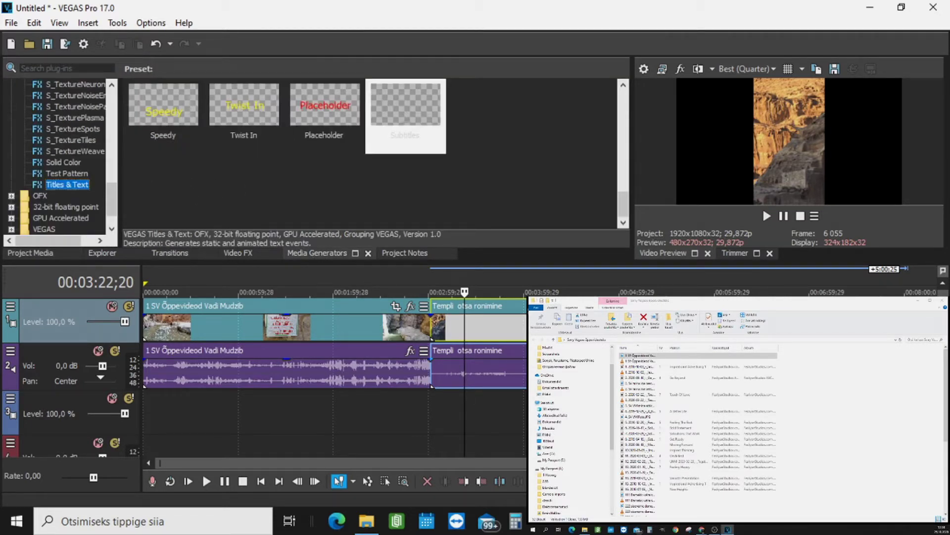
{"action": "right_click", "coordinate": [876, 319]}
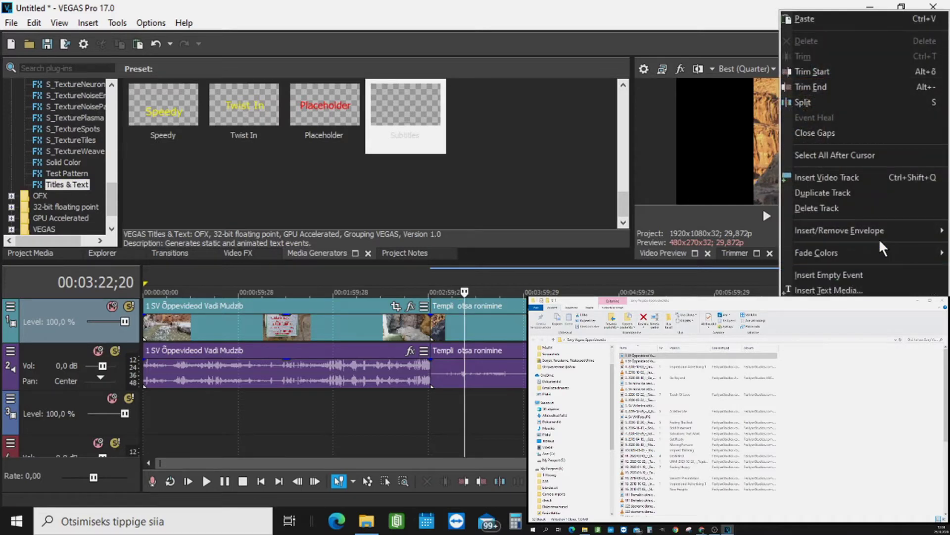
{"action": "left_click", "coordinate": [830, 178]}
{"action": "left_click_drag", "start_coordinate": [416, 151], "coordinate": [268, 317]}
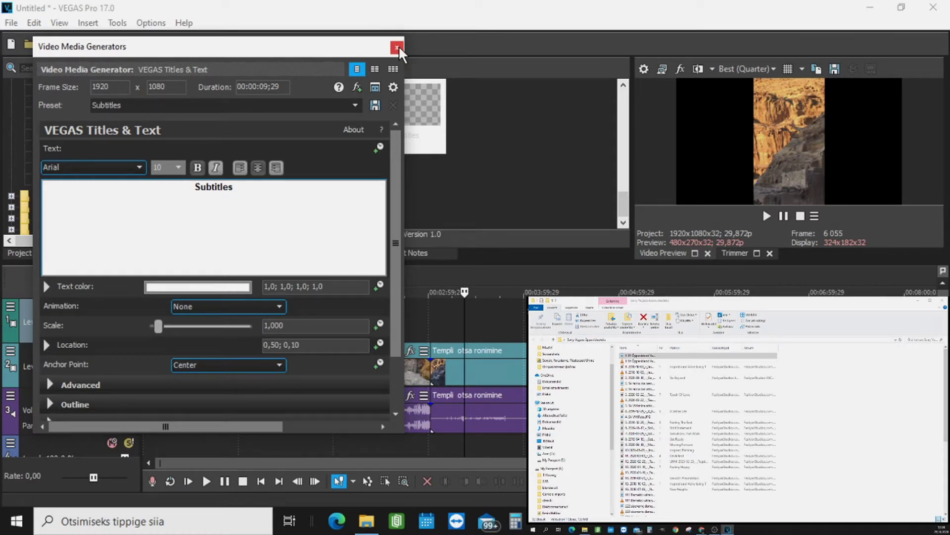
Examine the available Titles & Text presets in the generator's preset list and in the media generator previews
{"action": "left_click", "coordinate": [354, 104]}
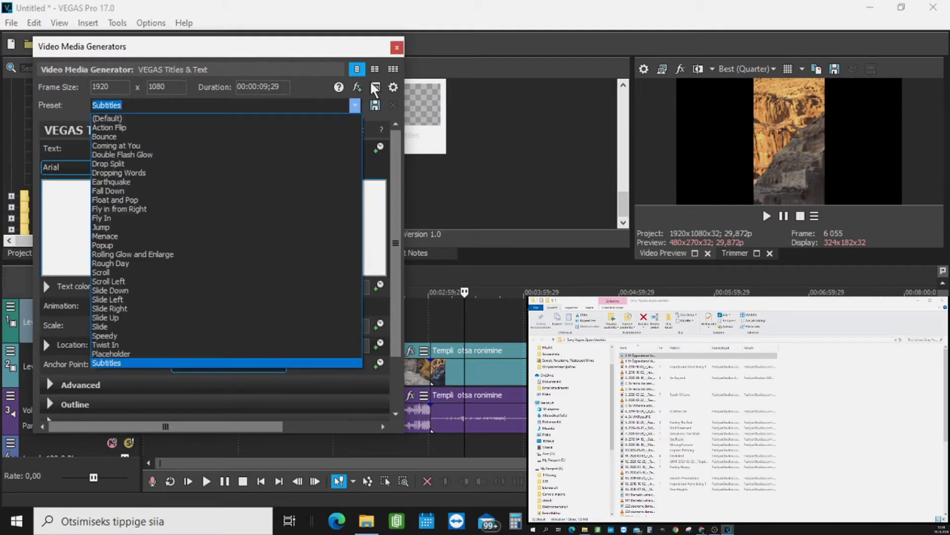
{"action": "left_click", "coordinate": [397, 48]}
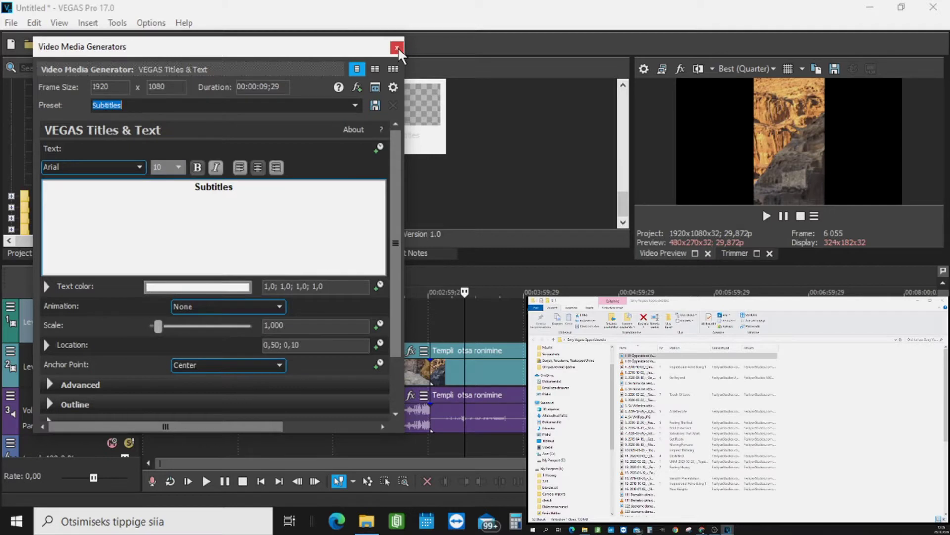
{"action": "left_click", "coordinate": [397, 47]}
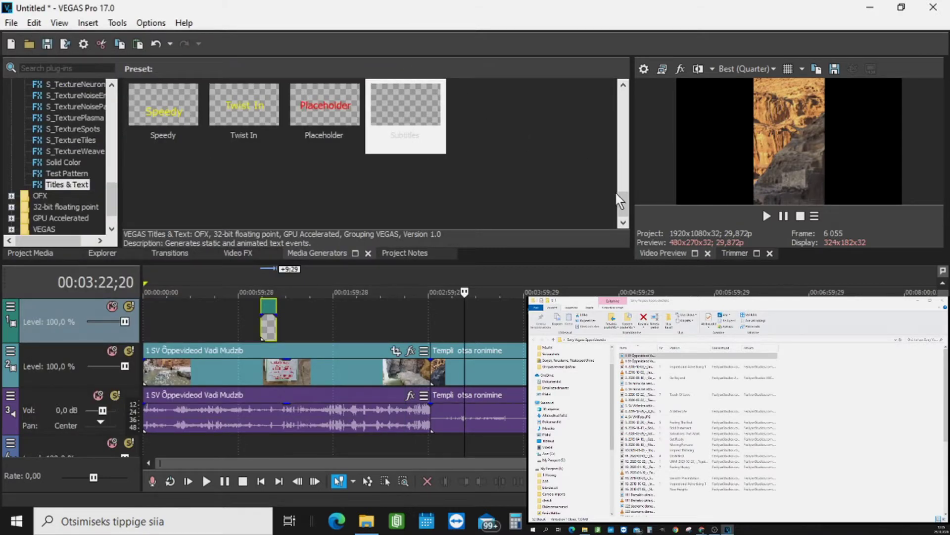
{"action": "left_click_drag", "start_coordinate": [625, 197], "coordinate": [488, 108]}
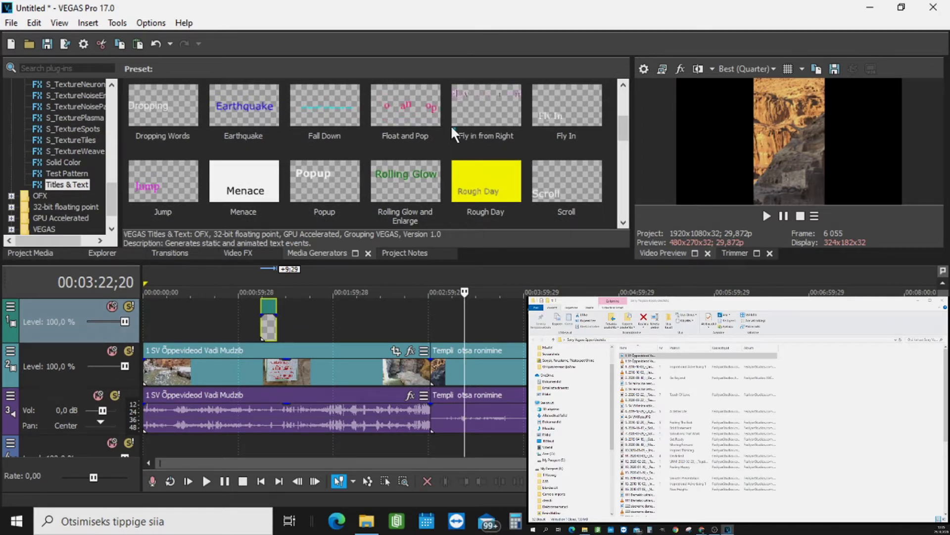
{"action": "left_click_drag", "start_coordinate": [619, 118], "coordinate": [577, 203]}
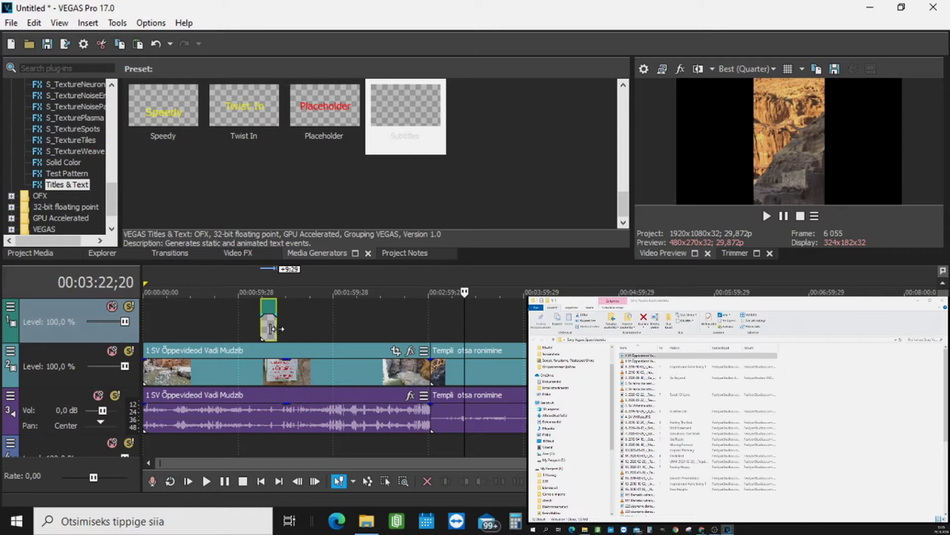
Extend the end of the Subtitles event by about 40 seconds
{"action": "left_click_drag", "start_coordinate": [276, 327], "coordinate": [341, 326]}
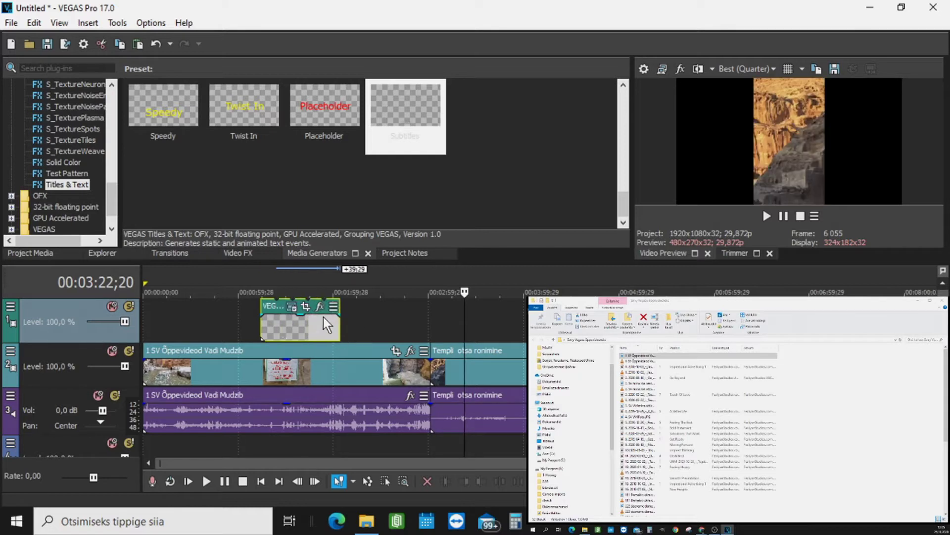
Review the preset choices in the Subtitles event's generated media settings and preview the subtitle over the first clip
{"action": "left_click", "coordinate": [291, 307]}
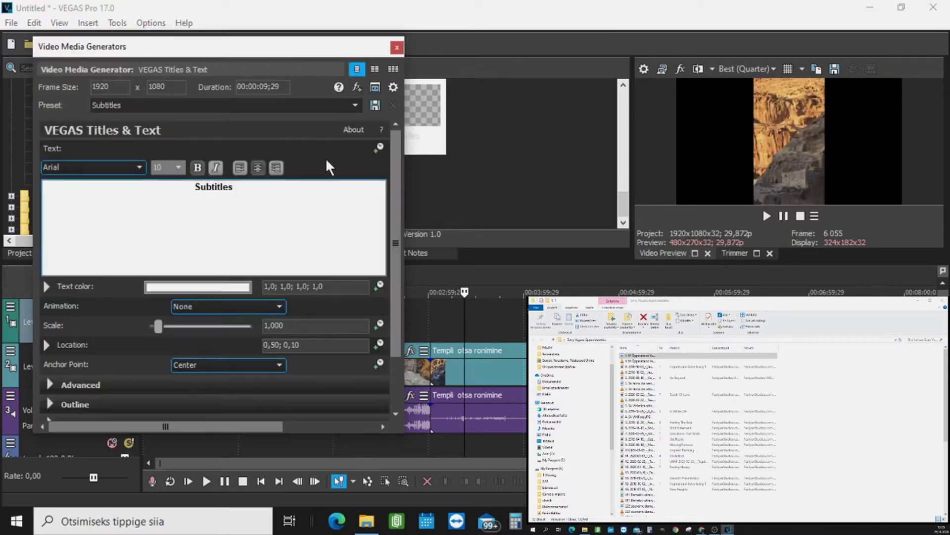
{"action": "left_click", "coordinate": [355, 105]}
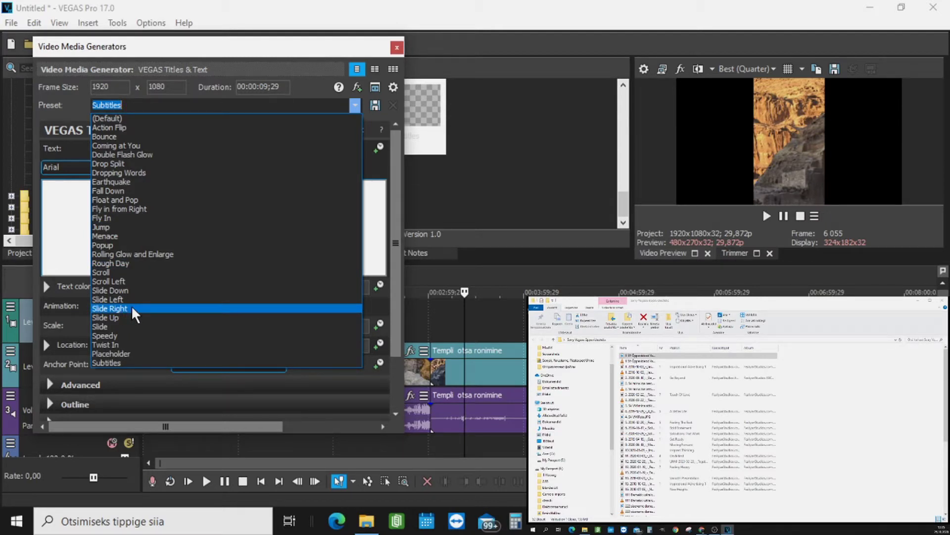
{"action": "left_click", "coordinate": [354, 105]}
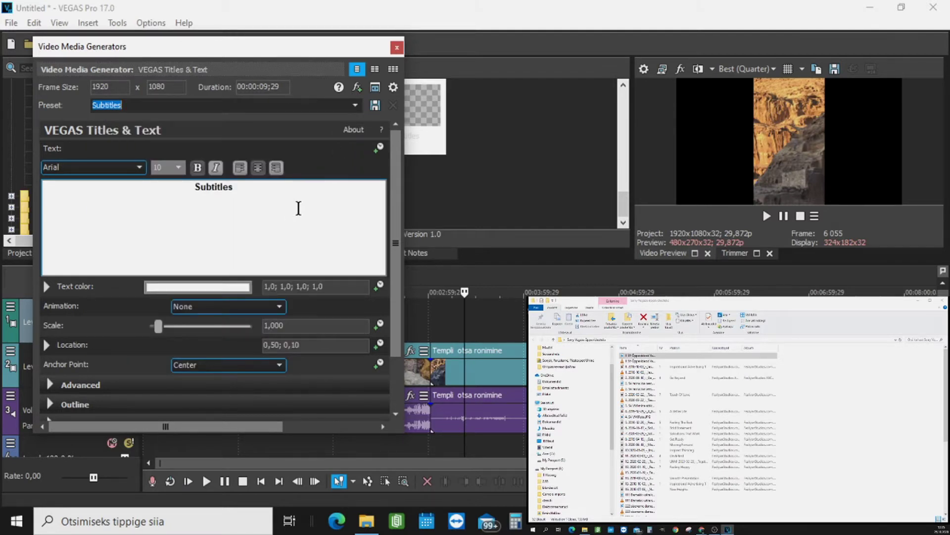
{"action": "left_click", "coordinate": [398, 45]}
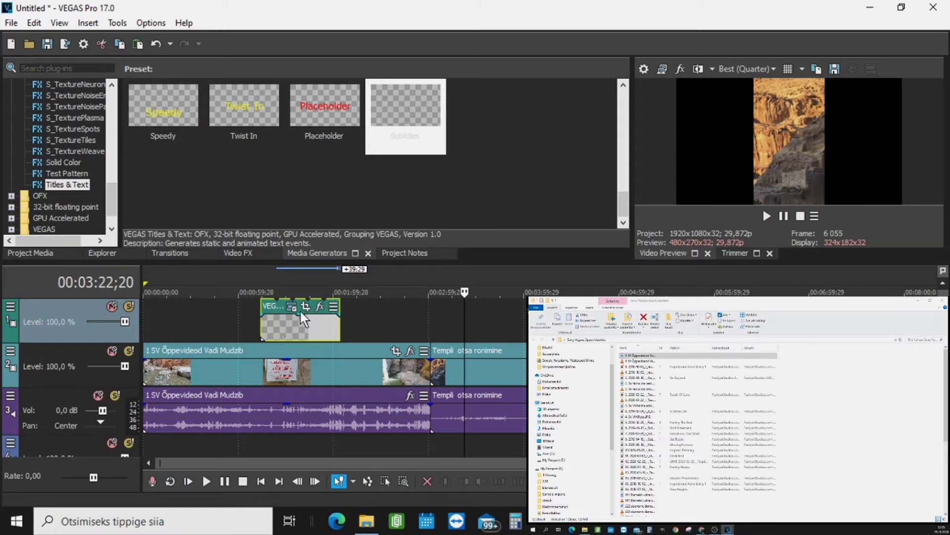
{"action": "left_click", "coordinate": [295, 326]}
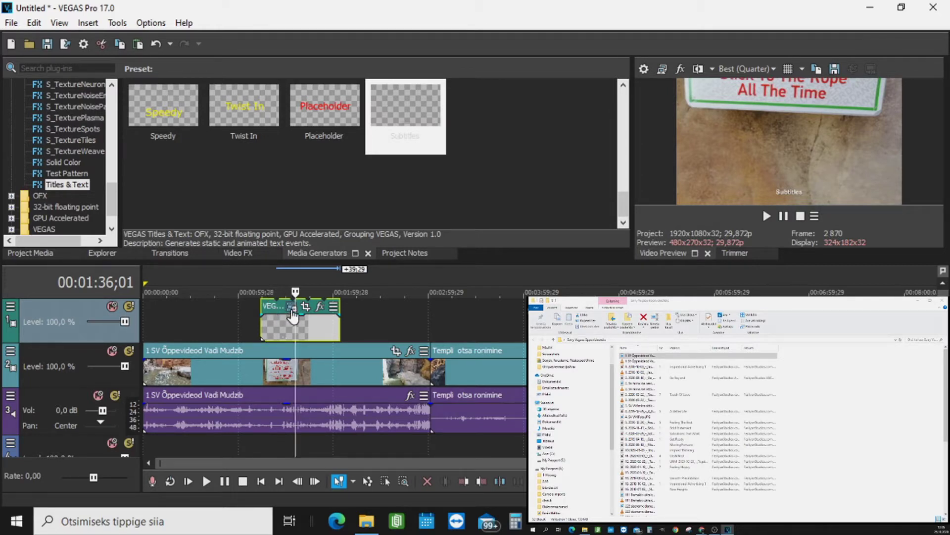
Move the Subtitles event slightly earlier over the first clip and shorten its end by about 46 seconds
{"action": "left_click_drag", "start_coordinate": [340, 322], "coordinate": [366, 322]}
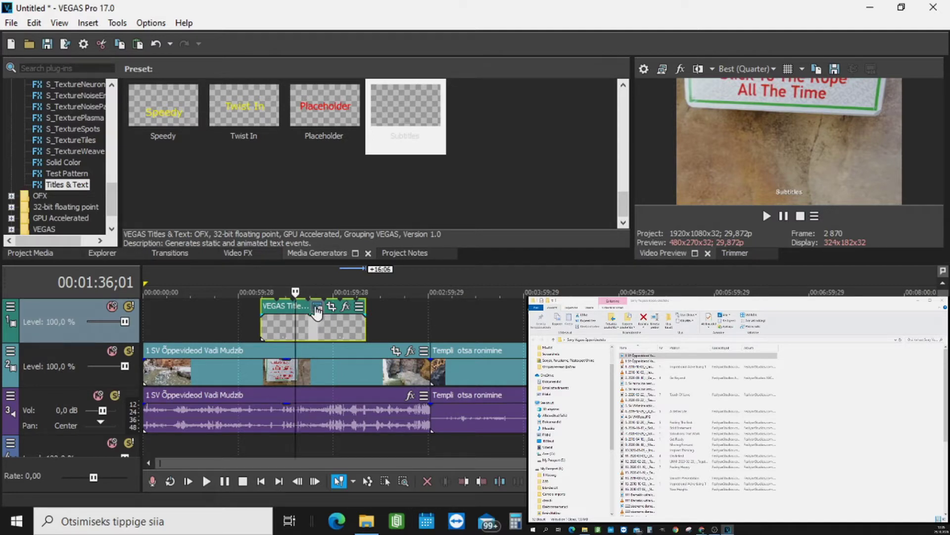
{"action": "left_click_drag", "start_coordinate": [284, 305], "coordinate": [267, 313]}
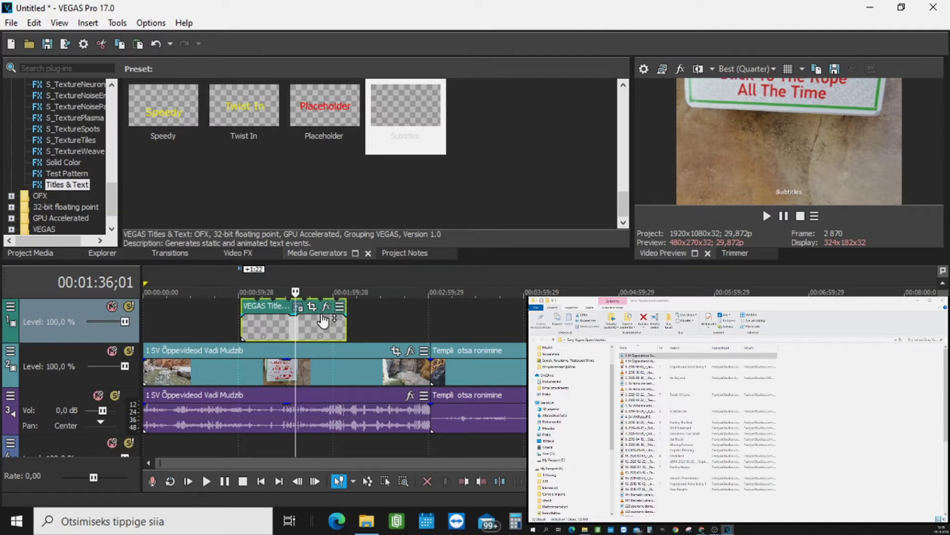
{"action": "scroll", "coordinate": [342, 342], "scroll_direction": "up", "scroll_amount": 4}
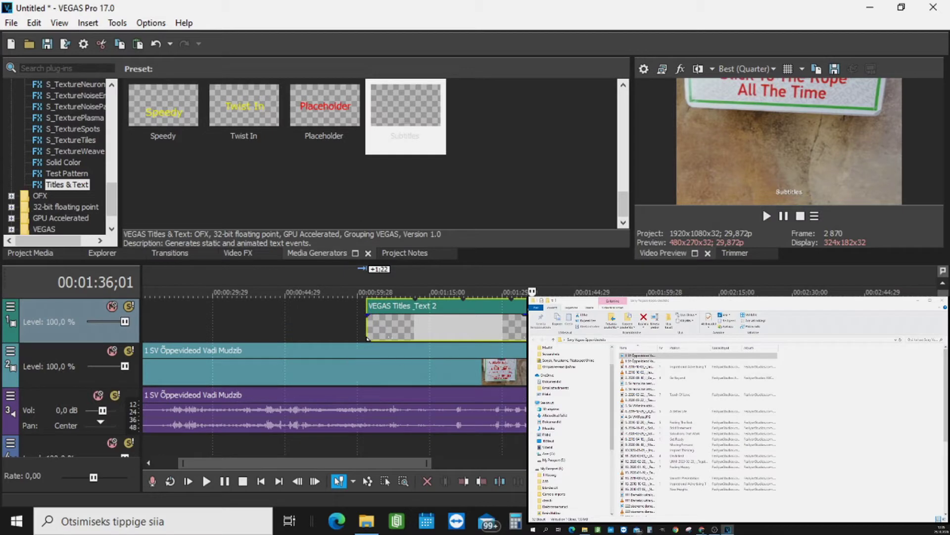
{"action": "left_click_drag", "start_coordinate": [525, 329], "coordinate": [467, 329]}
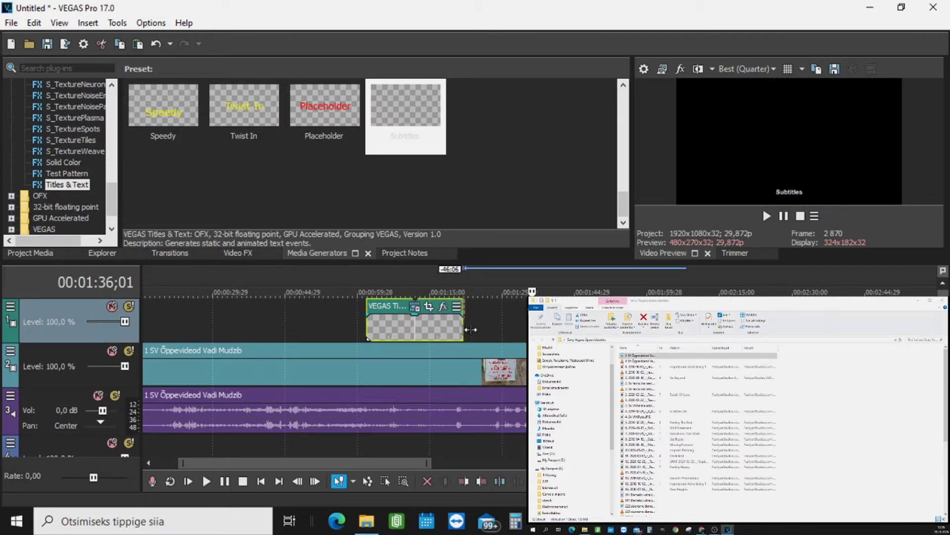
Set the duration of the Subtitles event's generated media to 00:00:20;29 and close its settings
{"action": "left_click", "coordinate": [415, 310]}
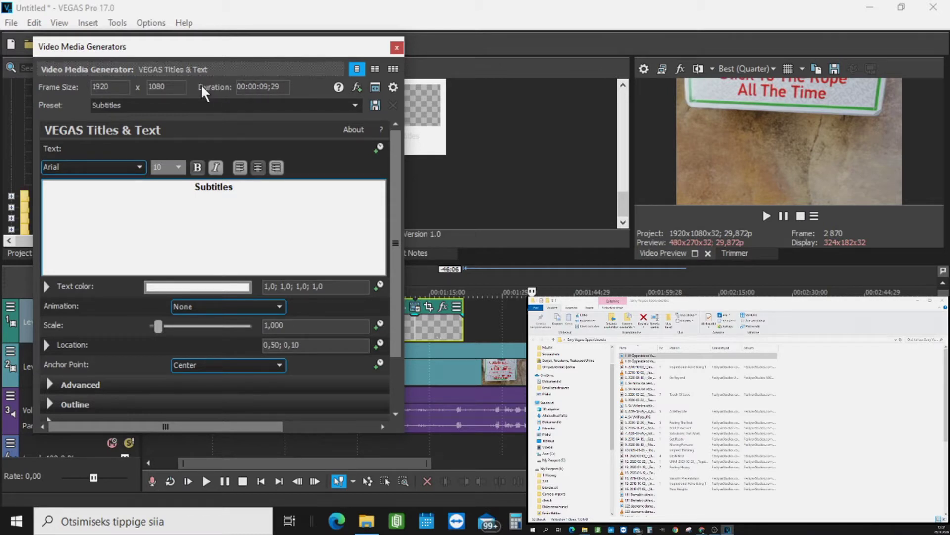
{"action": "left_click", "coordinate": [267, 87]}
{"action": "key", "text": "BackSpace"}
{"action": "type", "text": "9"}
{"action": "key", "text": "BackSpace"}
{"action": "key", "text": "BackSpace"}
{"action": "key", "text": "BackSpace"}
{"action": "type", "text": "20:"}
{"action": "key", "text": "Return"}
{"action": "left_click", "coordinate": [397, 47]}
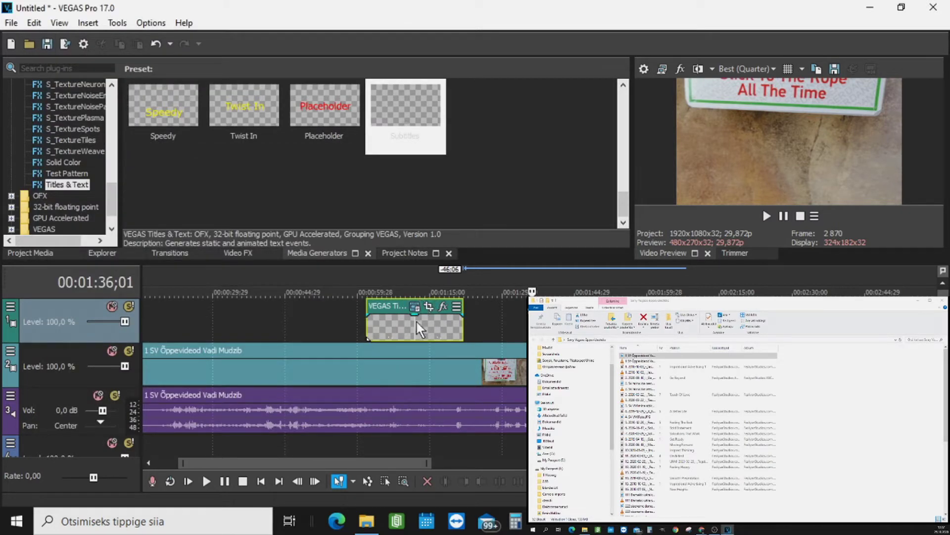
Place the playhead within the Subtitles event and replace its text with "ölkizfvkjubhzkölfjvbhkzöljsbdvöklzjbhvköjzbvölkzjfvb"
{"action": "left_click", "coordinate": [415, 309]}
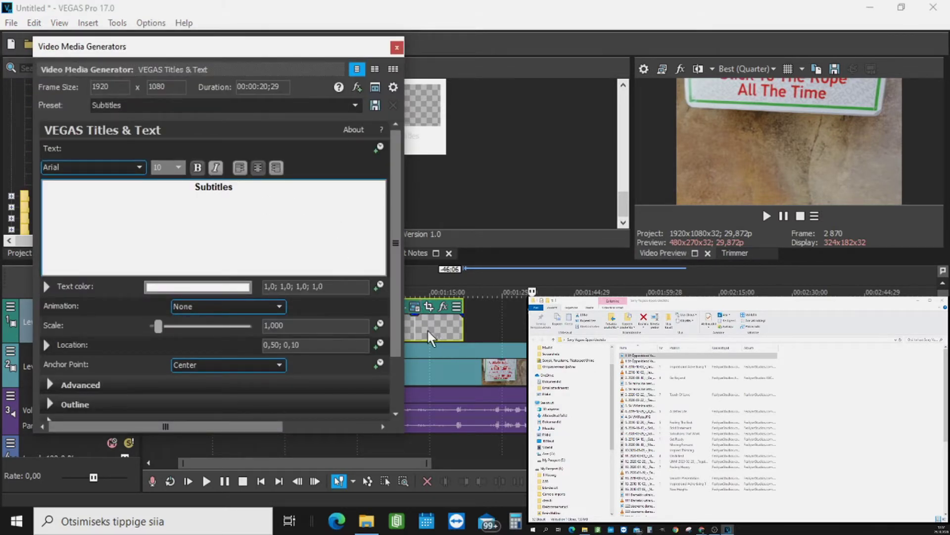
{"action": "left_click", "coordinate": [427, 328]}
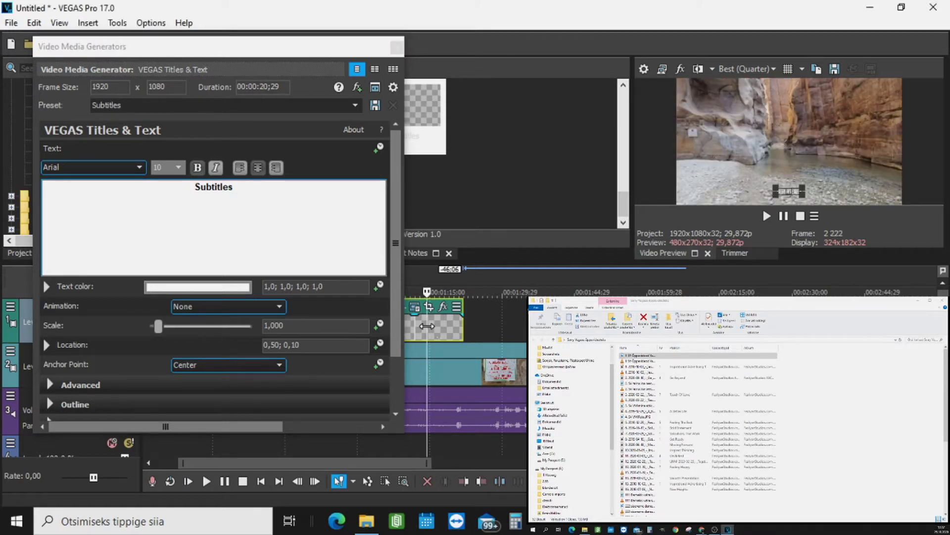
{"action": "left_click", "coordinate": [252, 189]}
{"action": "key", "text": "BackSpace"}
{"action": "key", "text": "BackSpace"}
{"action": "key", "text": "BackSpace"}
{"action": "key", "text": "BackSpace"}
{"action": "key", "text": "BackSpace"}
{"action": "key", "text": "BackSpace"}
{"action": "key", "text": "BackSpace"}
{"action": "key", "text": "BackSpace"}
{"action": "key", "text": "BackSpace"}
{"action": "type", "text": "ölkizfvkjubhzkölfjvbhkzöljsbdvöklzjbhvköjzbvölkzjfvb"}
{"action": "left_click", "coordinate": [325, 455]}
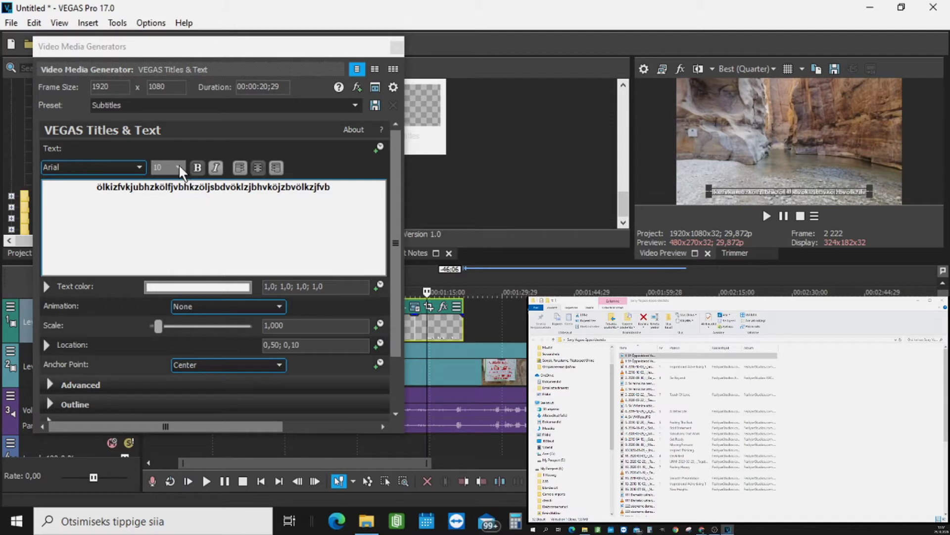
Try font size 16 on the whole subtitle text, return it to 10, and look over the available fonts
{"action": "left_click", "coordinate": [179, 166]}
{"action": "left_click", "coordinate": [314, 196]}
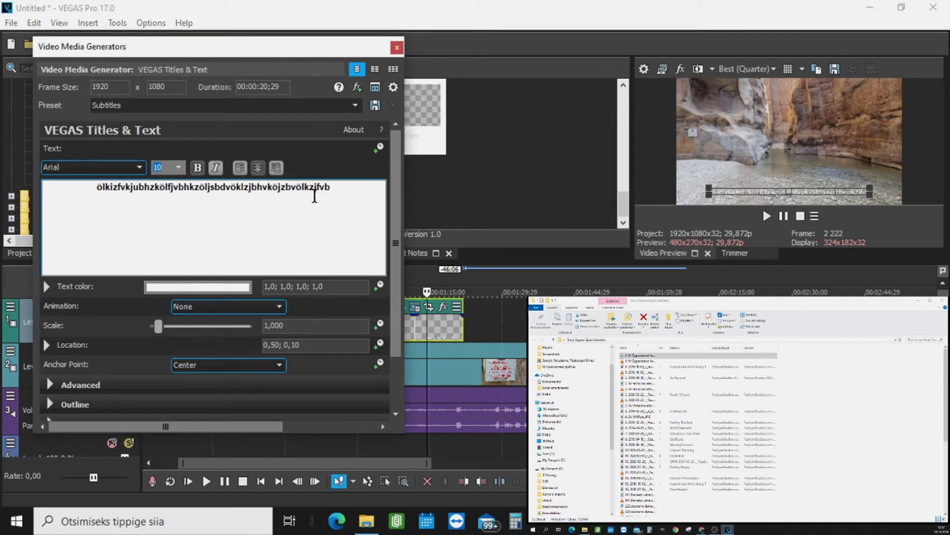
{"action": "double_click", "coordinate": [329, 187]}
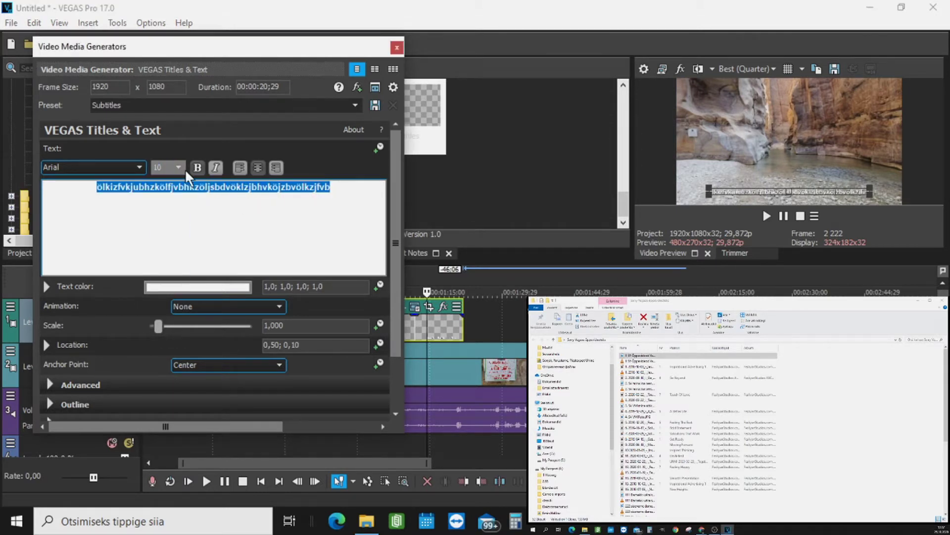
{"action": "left_click", "coordinate": [178, 166]}
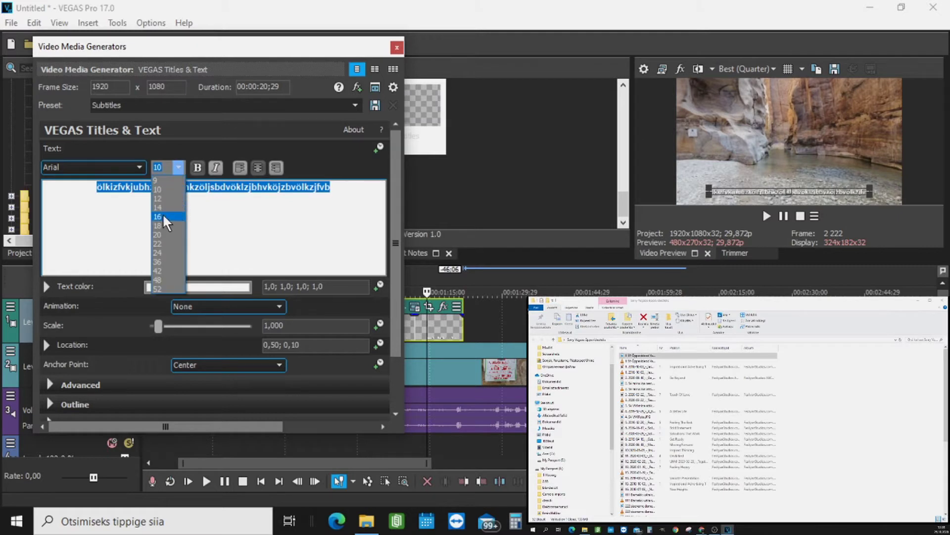
{"action": "left_click", "coordinate": [164, 216]}
{"action": "left_click", "coordinate": [179, 166]}
{"action": "left_click", "coordinate": [169, 187]}
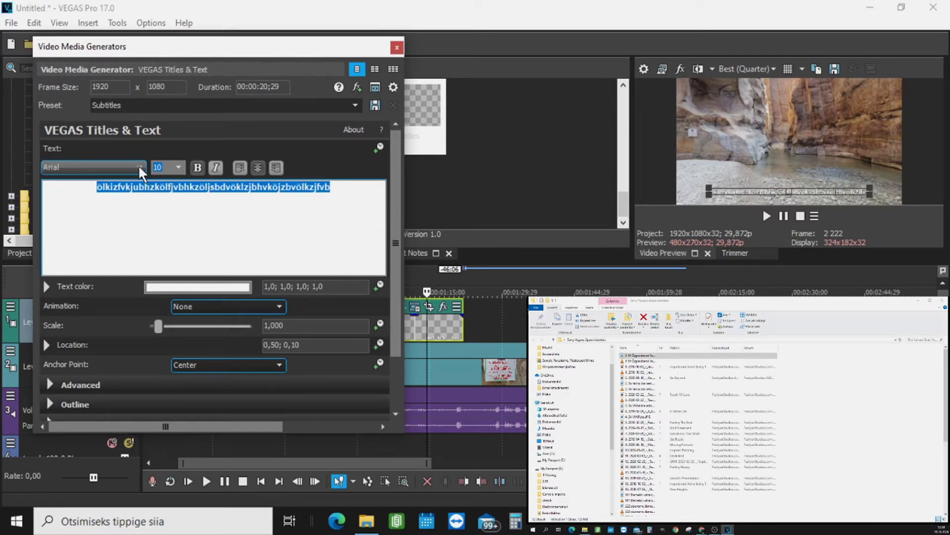
{"action": "left_click", "coordinate": [139, 166]}
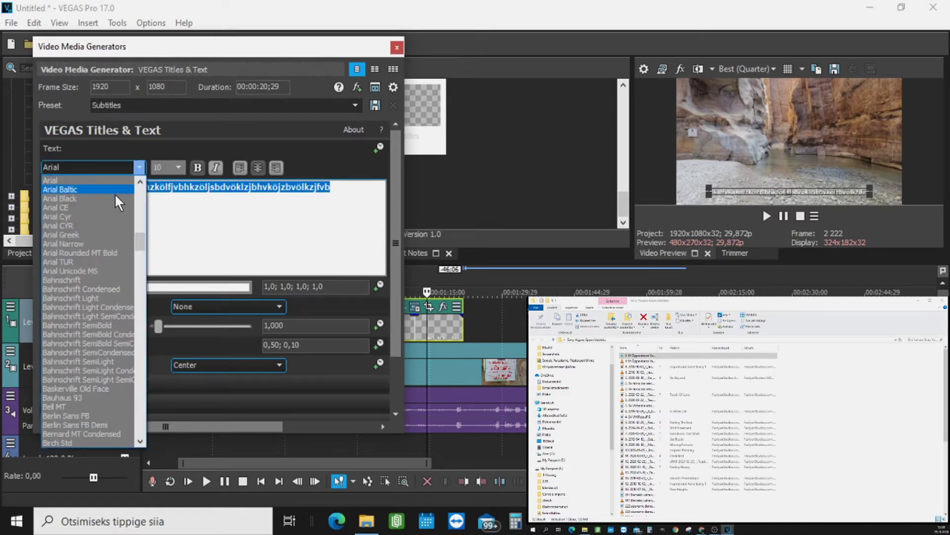
{"action": "left_click", "coordinate": [221, 218]}
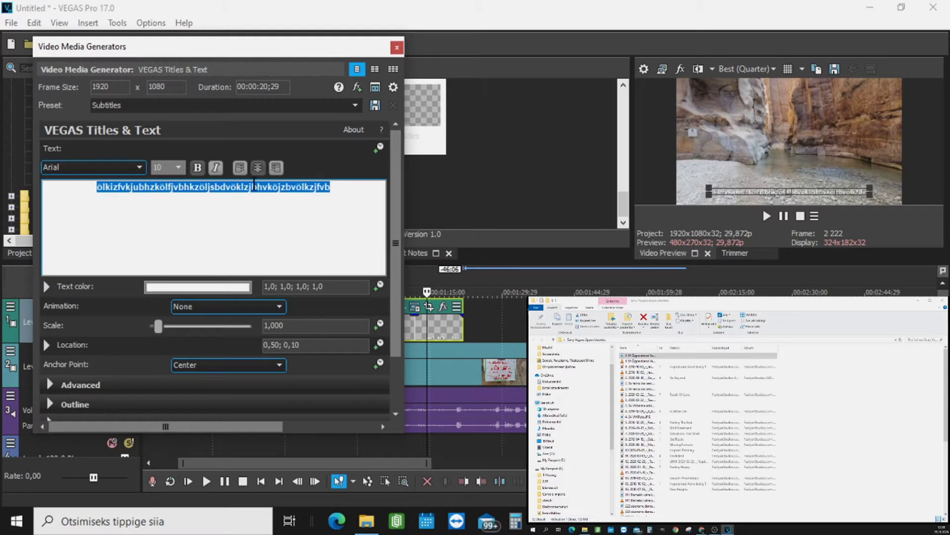
Try right and left alignment and non-bold lettering on the subtitle text, restoring centred bold text
{"action": "left_click", "coordinate": [276, 168]}
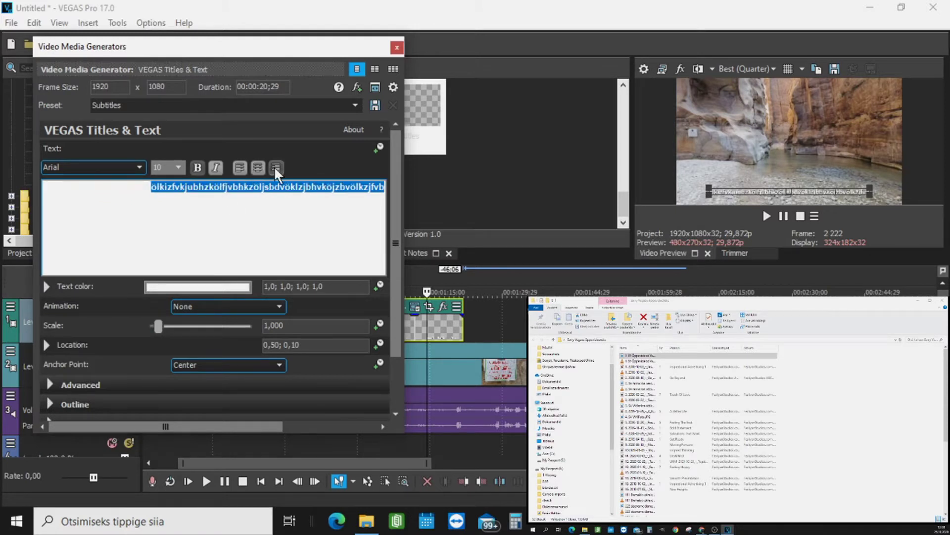
{"action": "left_click", "coordinate": [253, 167]}
{"action": "left_click", "coordinate": [239, 167]}
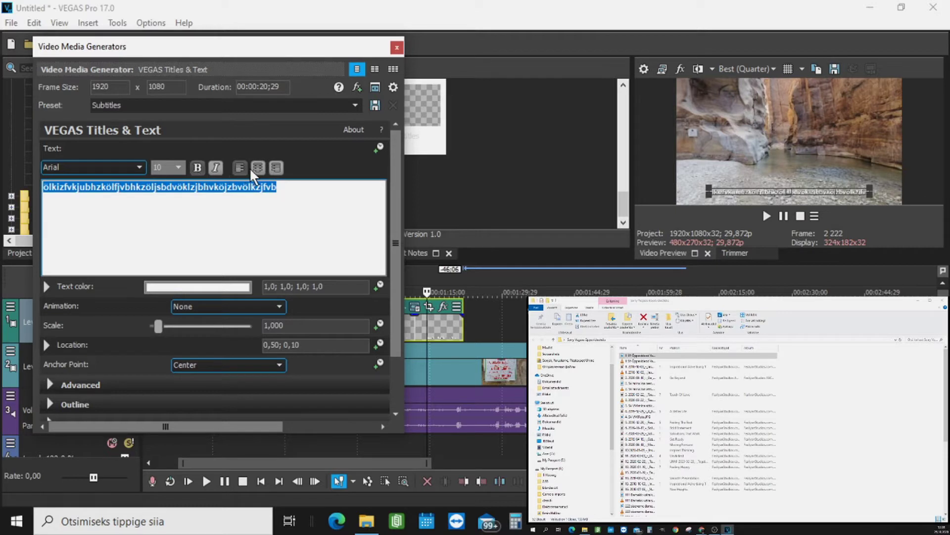
{"action": "left_click", "coordinate": [254, 166]}
{"action": "left_click", "coordinate": [196, 167]}
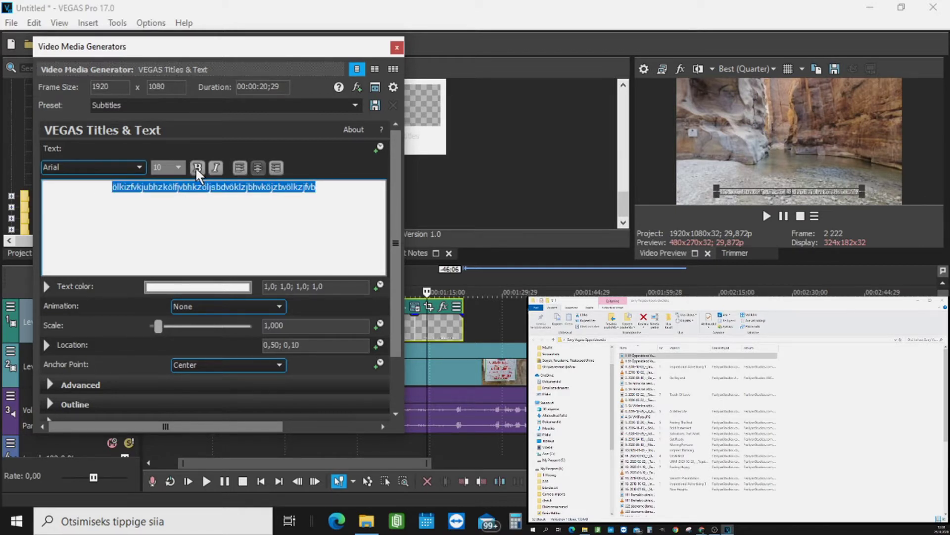
{"action": "left_click", "coordinate": [197, 167]}
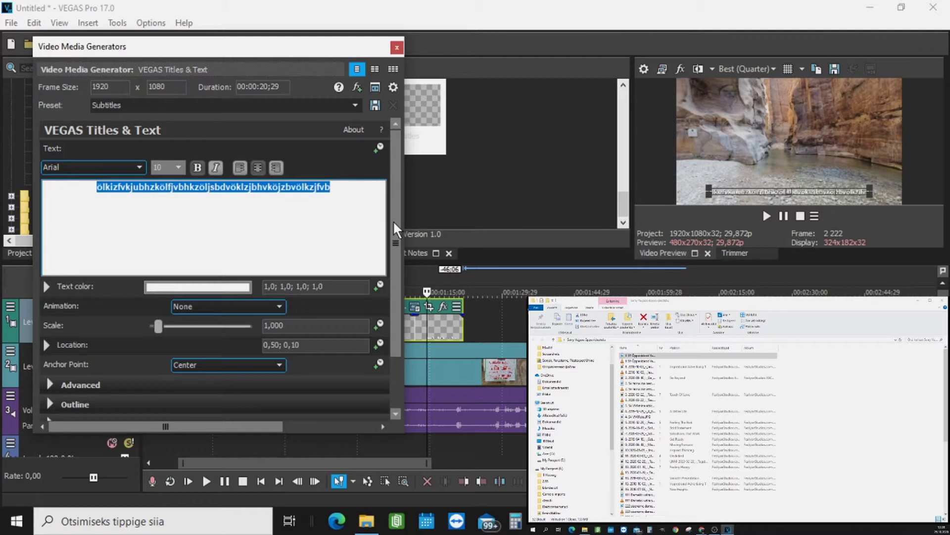
Expand the subtitle's Advanced settings and set its anchor point to Bottom Right
{"action": "left_click_drag", "start_coordinate": [393, 219], "coordinate": [386, 277]}
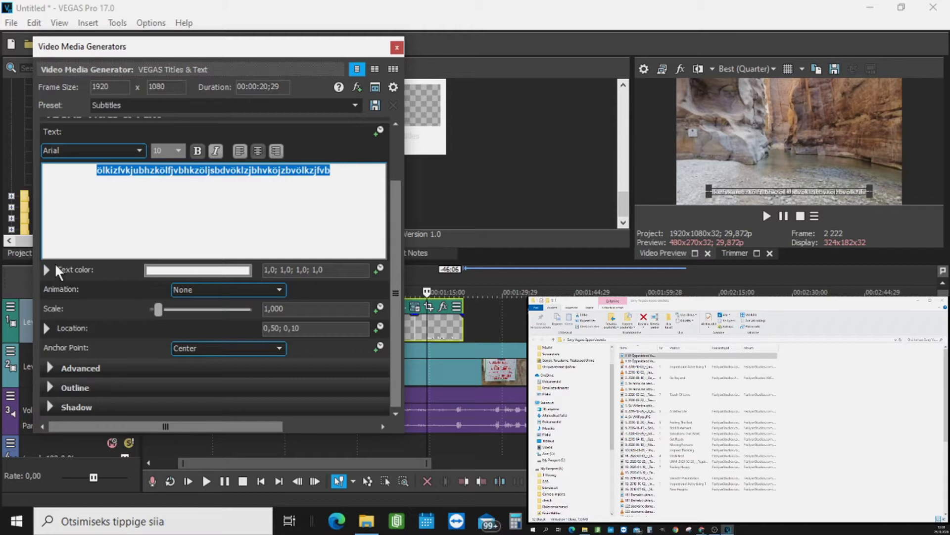
{"action": "left_click", "coordinate": [49, 368]}
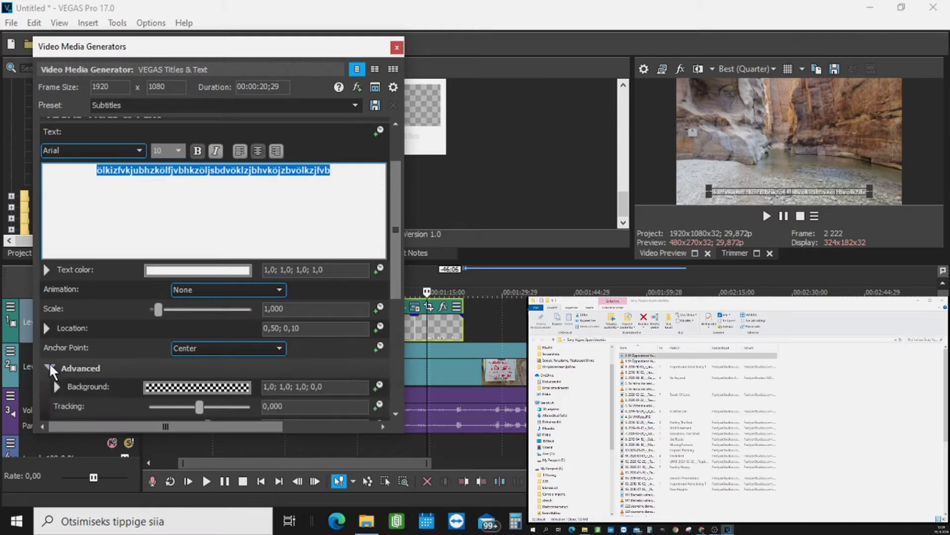
{"action": "scroll", "coordinate": [213, 316], "scroll_direction": "down", "scroll_amount": 5}
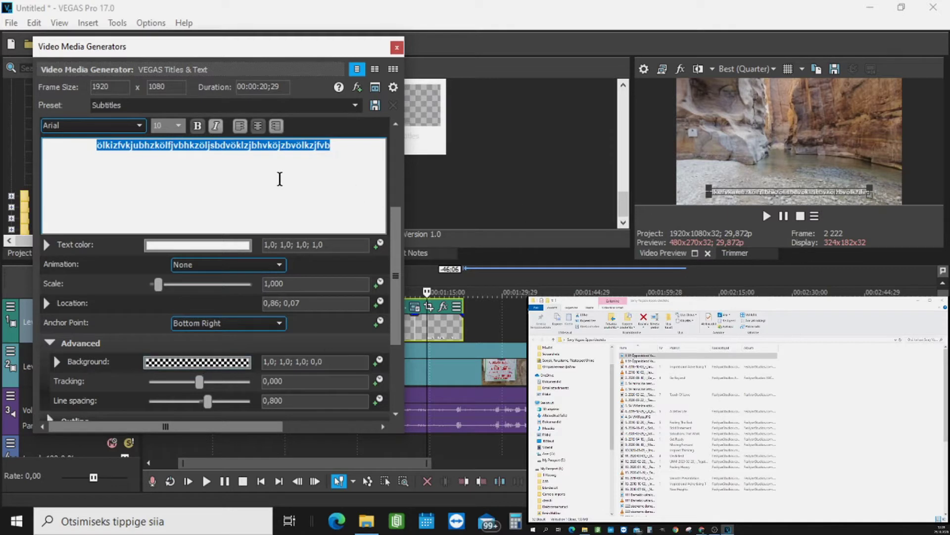
Add a second subtitle line reading "vbhmjvbmbvnm" and show the video preview on the external monitor
{"action": "left_click", "coordinate": [340, 151]}
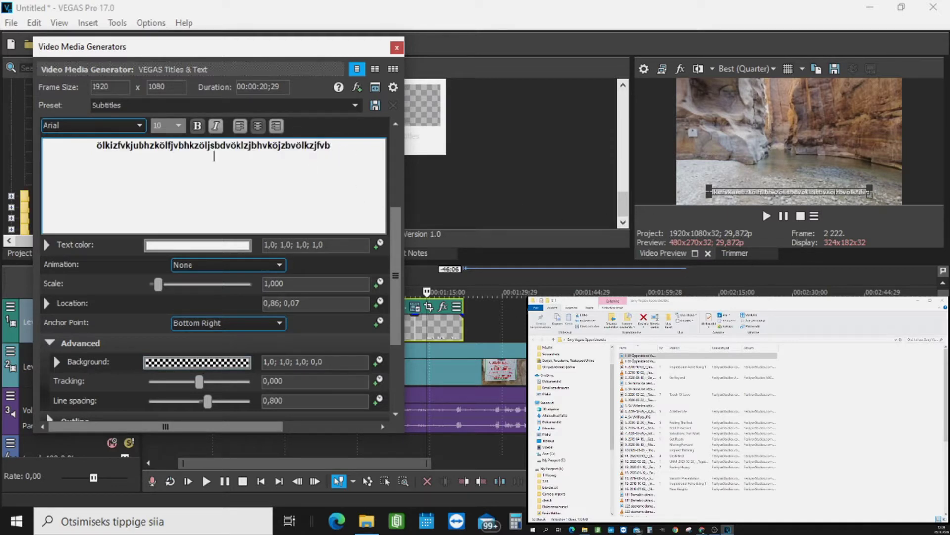
{"action": "key", "text": "Return"}
{"action": "type", "text": "vbhmj"}
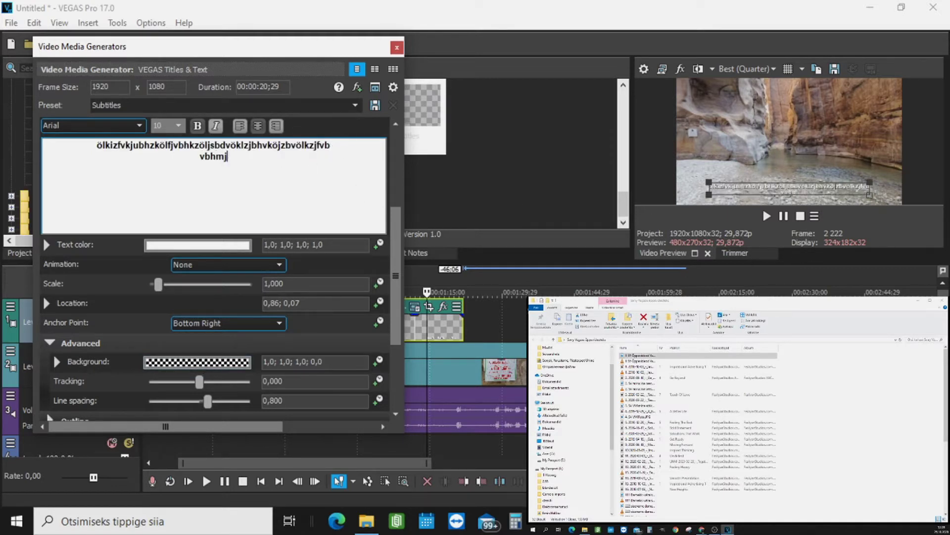
{"action": "type", "text": "vbmbvnm"}
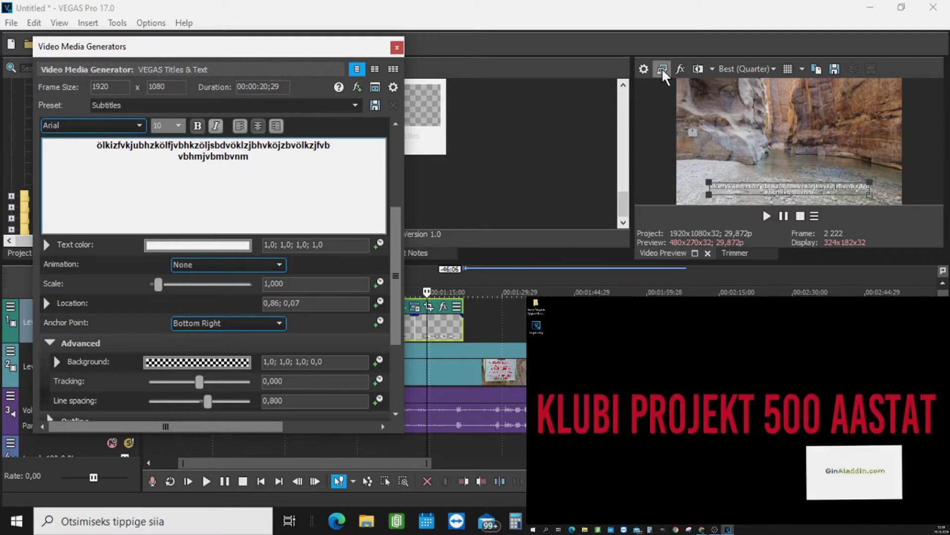
{"action": "left_click", "coordinate": [662, 69]}
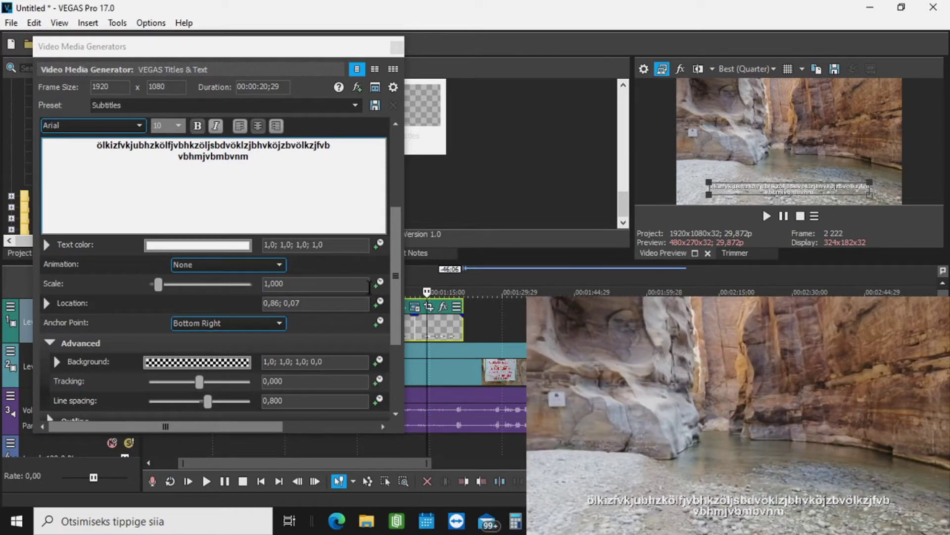
Try tighter and wider line spacing for the two-line subtitle and settle on 0,578
{"action": "left_click", "coordinate": [401, 309]}
{"action": "left_click_drag", "start_coordinate": [399, 311], "coordinate": [397, 329]}
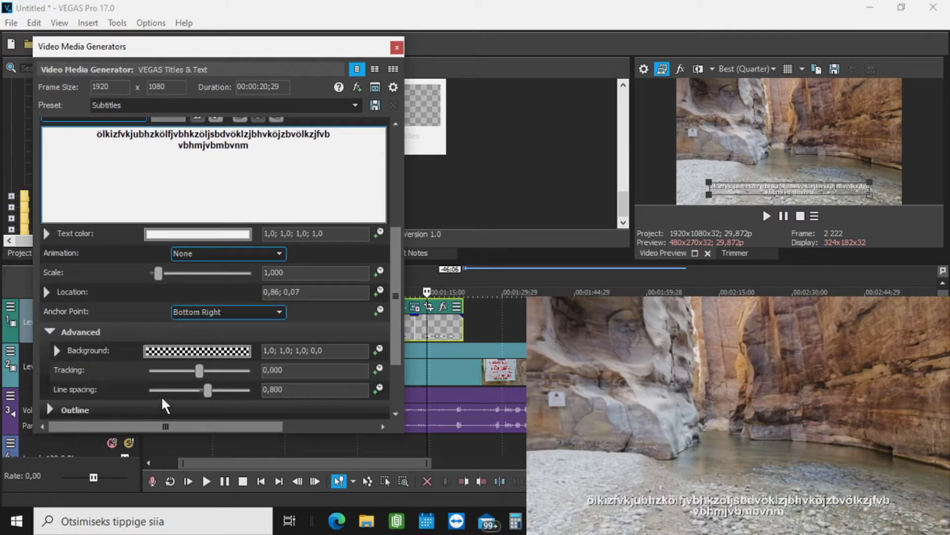
{"action": "left_click", "coordinate": [202, 390]}
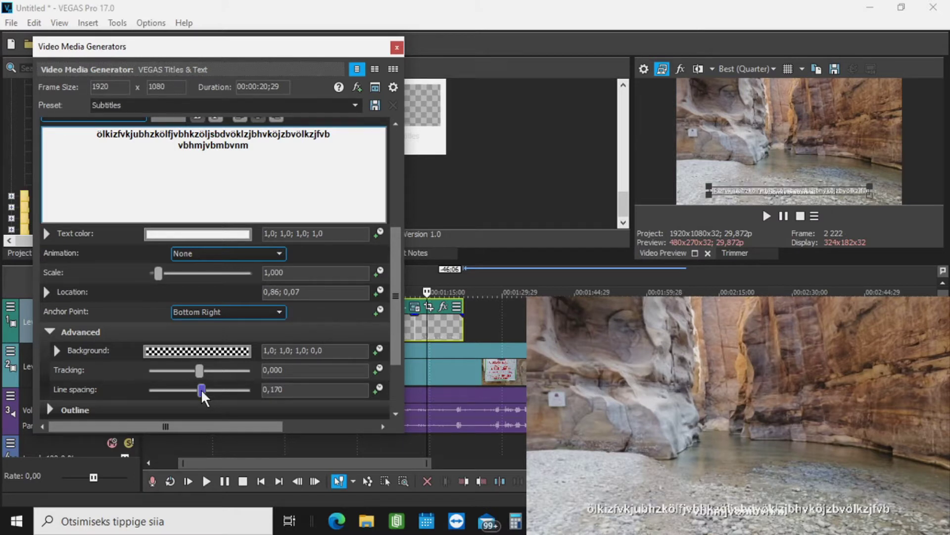
{"action": "left_click", "coordinate": [207, 389]}
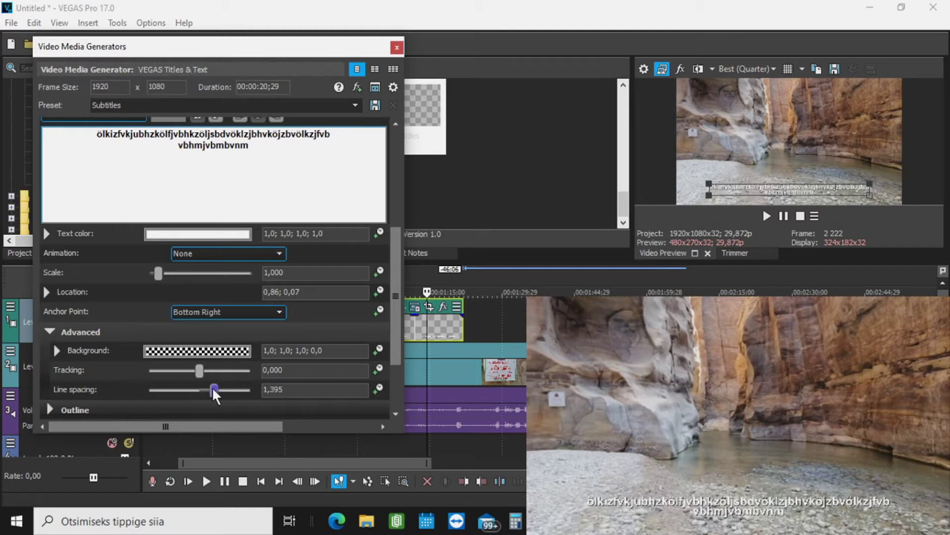
{"action": "left_click_drag", "start_coordinate": [215, 390], "coordinate": [206, 389]}
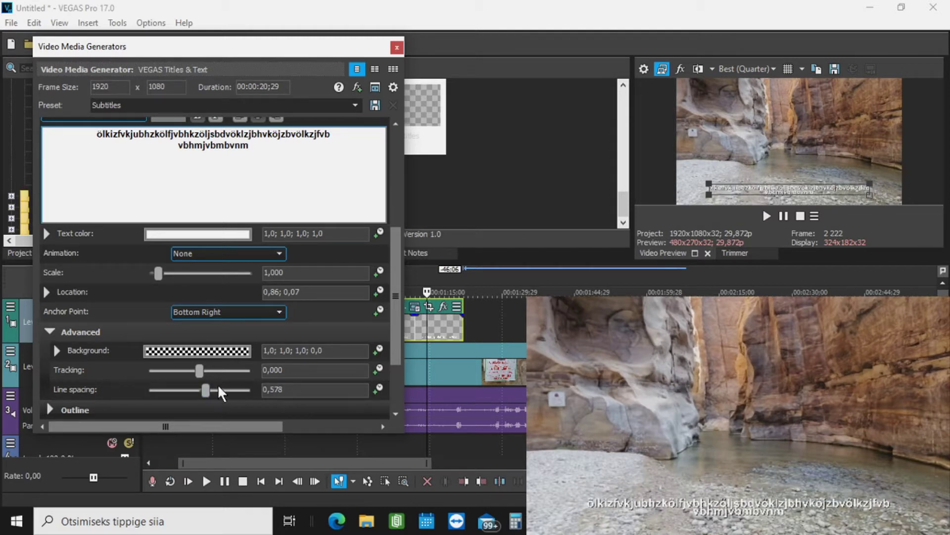
{"action": "left_click_drag", "start_coordinate": [393, 320], "coordinate": [393, 366]}
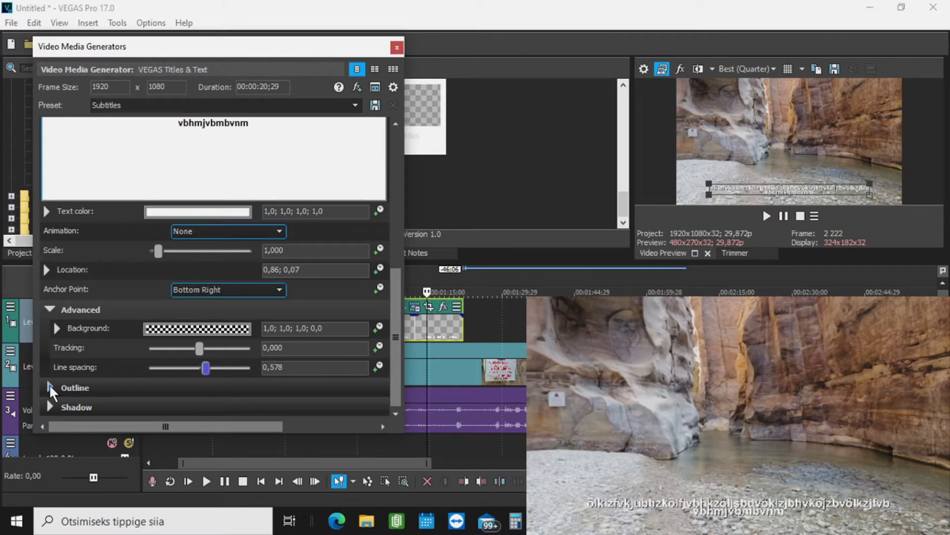
{"action": "left_click_drag", "start_coordinate": [207, 365], "coordinate": [210, 364]}
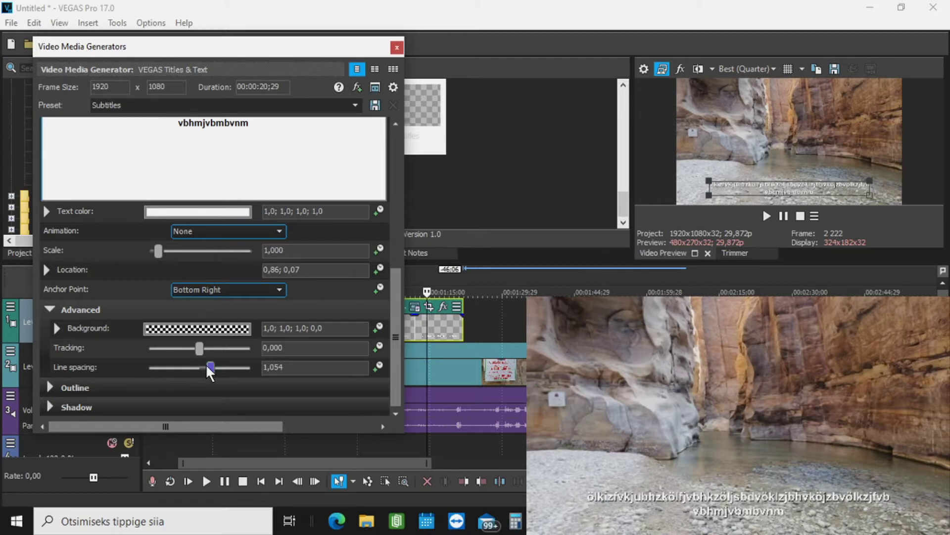
{"action": "left_click", "coordinate": [205, 365]}
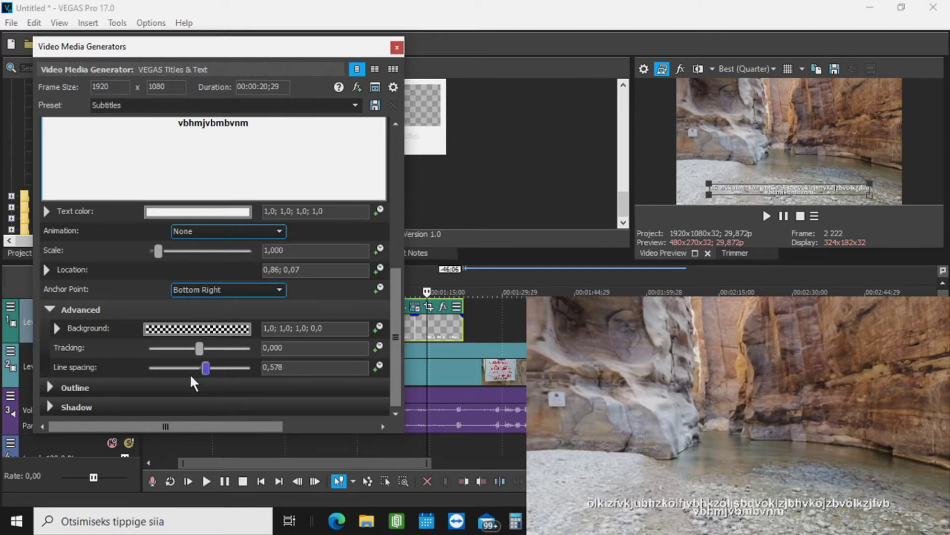
Expand the subtitle's Outline settings, set the outline width to 0,200, and widen the line spacing to 0,918
{"action": "left_click", "coordinate": [49, 384]}
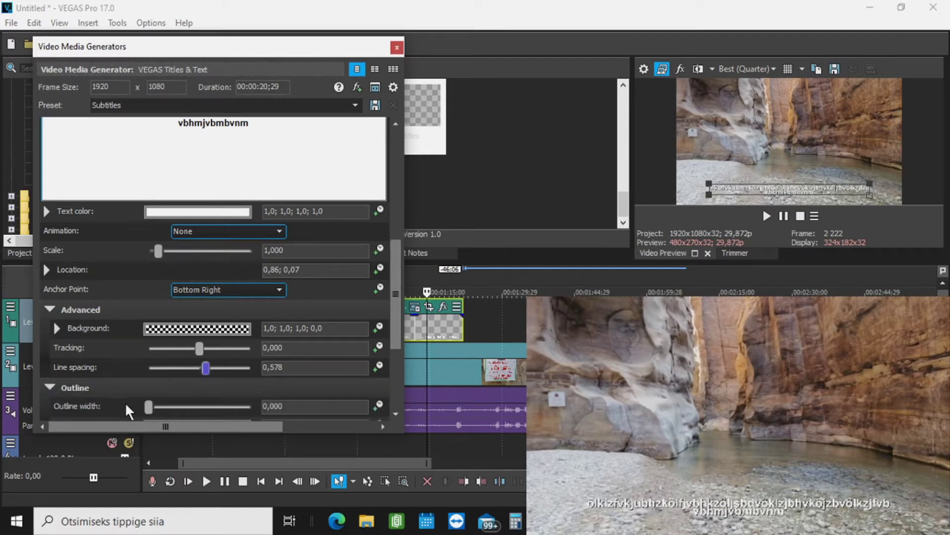
{"action": "scroll", "coordinate": [148, 391], "scroll_direction": "down", "scroll_amount": 1}
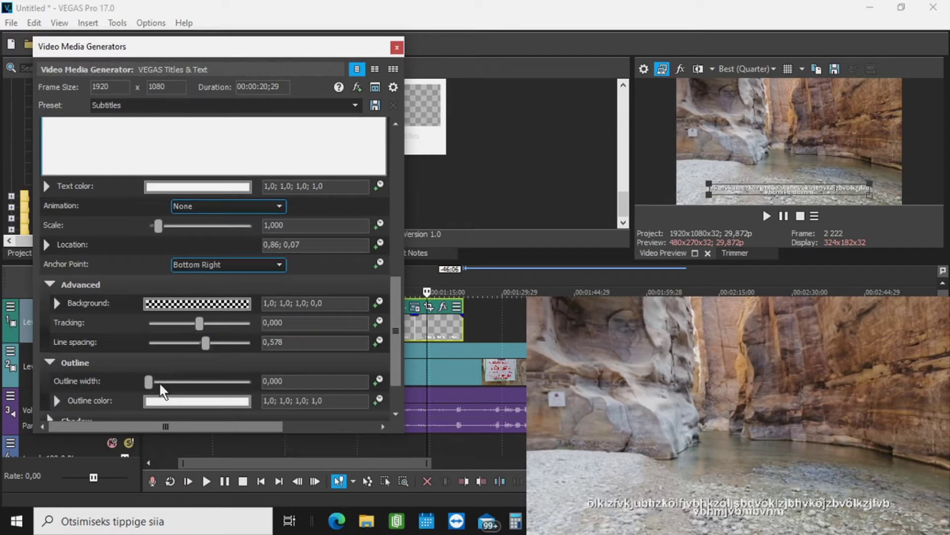
{"action": "left_click", "coordinate": [159, 382]}
{"action": "left_click_drag", "start_coordinate": [397, 320], "coordinate": [378, 263]}
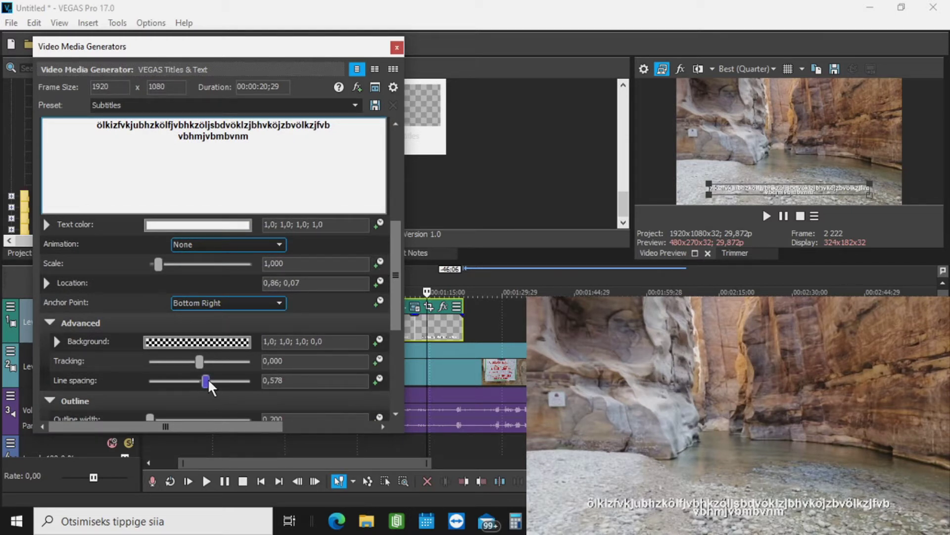
{"action": "left_click_drag", "start_coordinate": [209, 379], "coordinate": [212, 379]}
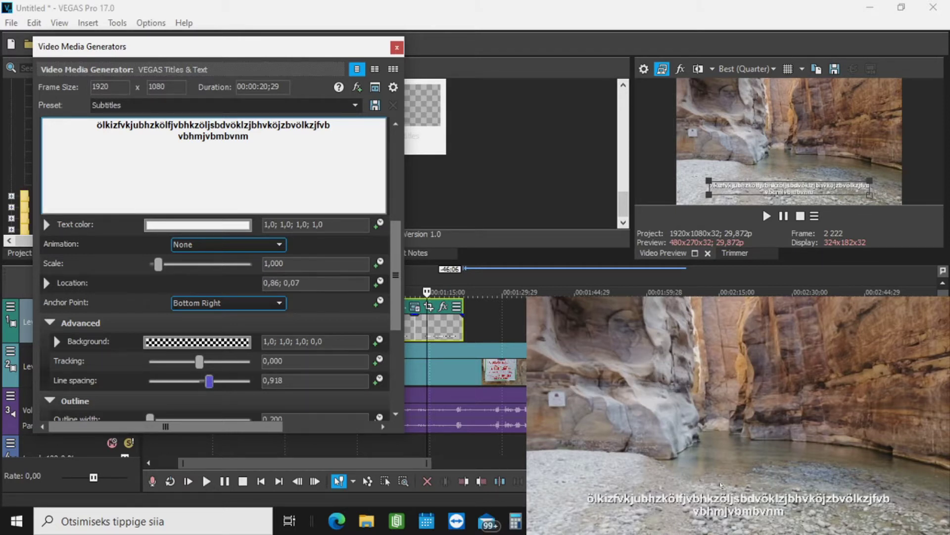
Give the subtitle a nearly opaque black background of 0,04; 0,0; 0,03; 0,99 and close the text generator settings
{"action": "left_click", "coordinate": [170, 340]}
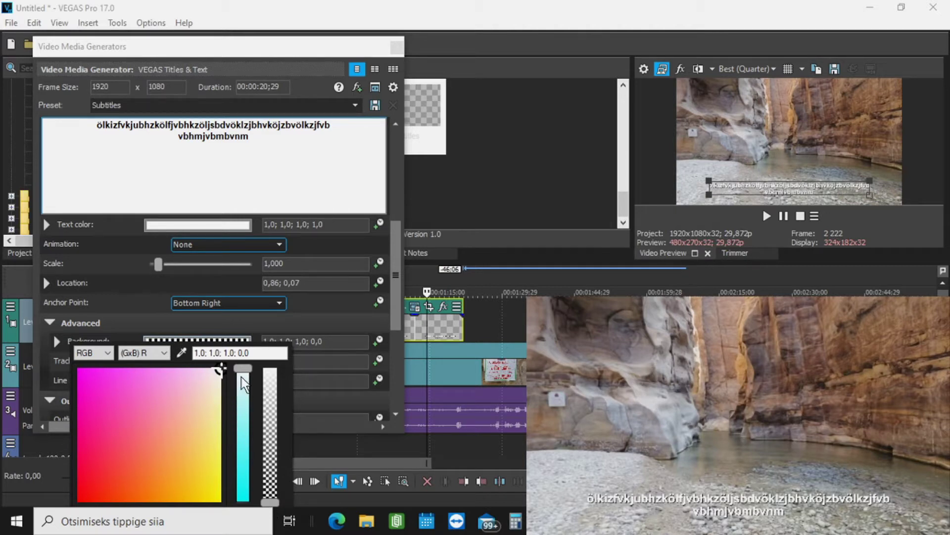
{"action": "left_click", "coordinate": [217, 370]}
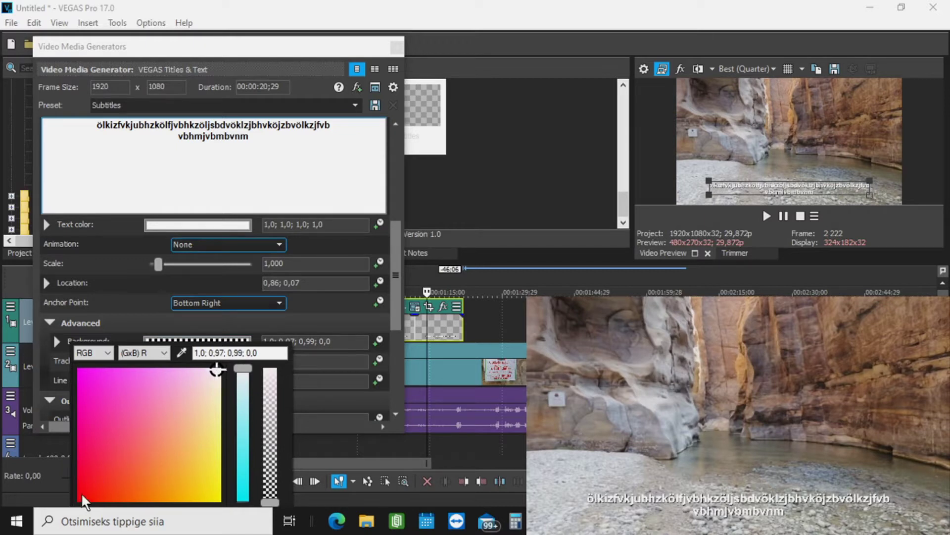
{"action": "left_click", "coordinate": [222, 367]}
{"action": "left_click_drag", "start_coordinate": [239, 369], "coordinate": [238, 493]}
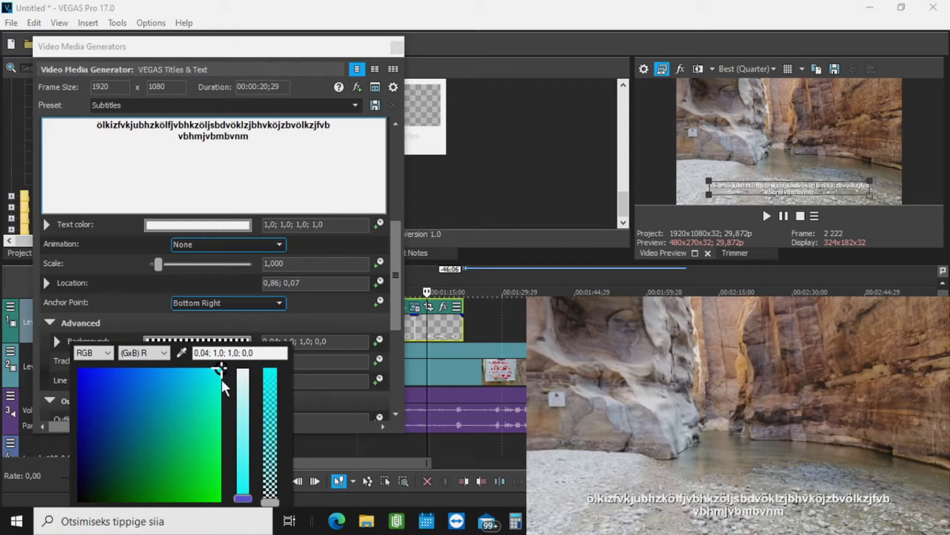
{"action": "left_click", "coordinate": [156, 423]}
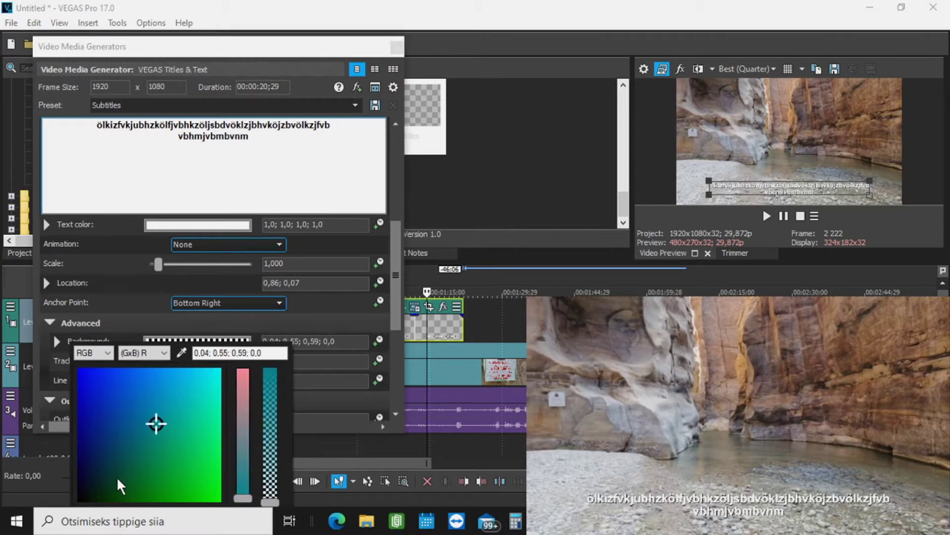
{"action": "left_click", "coordinate": [88, 494]}
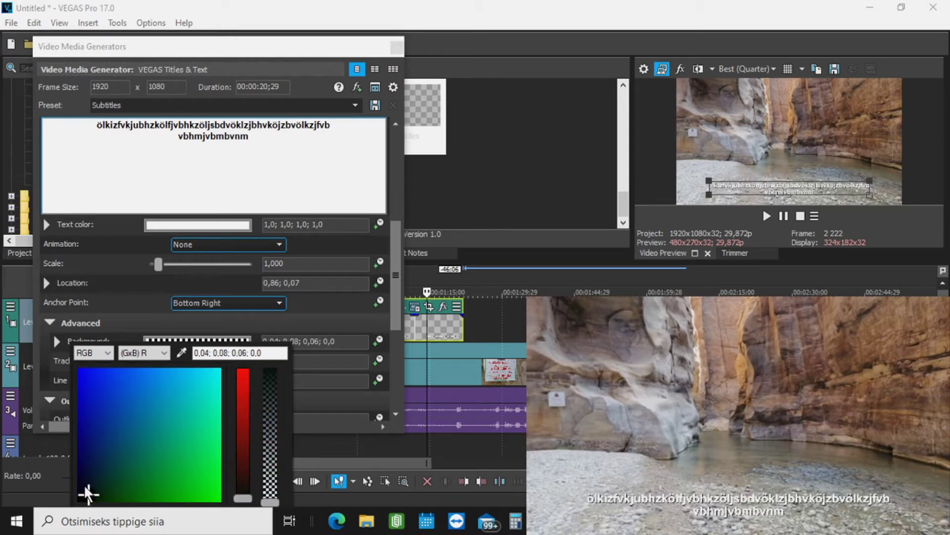
{"action": "left_click", "coordinate": [78, 499]}
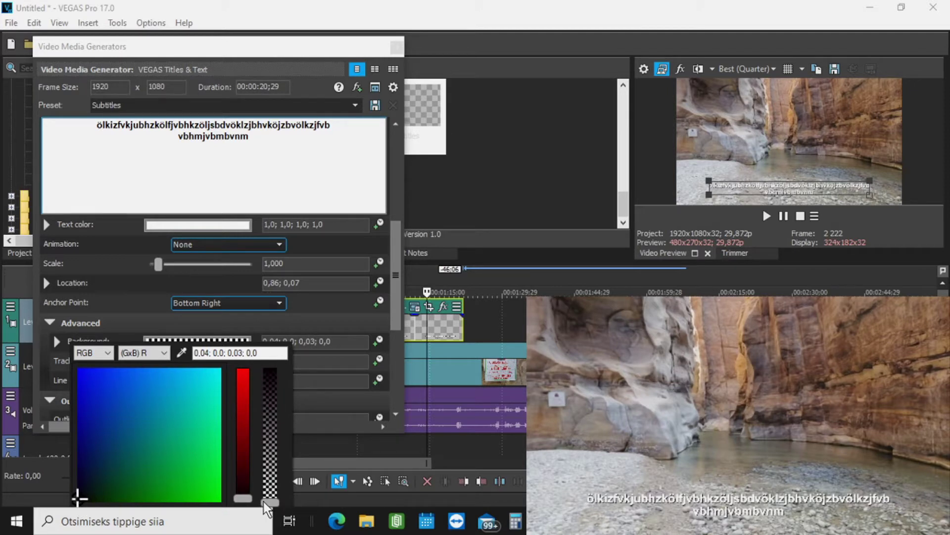
{"action": "mouse_move", "coordinate": [267, 504]}
{"action": "left_mouse_down"}
{"action": "mouse_move", "coordinate": [271, 484]}
{"action": "mouse_move", "coordinate": [273, 504]}
{"action": "left_mouse_up"}
{"action": "left_click_drag", "start_coordinate": [276, 384], "coordinate": [271, 371]}
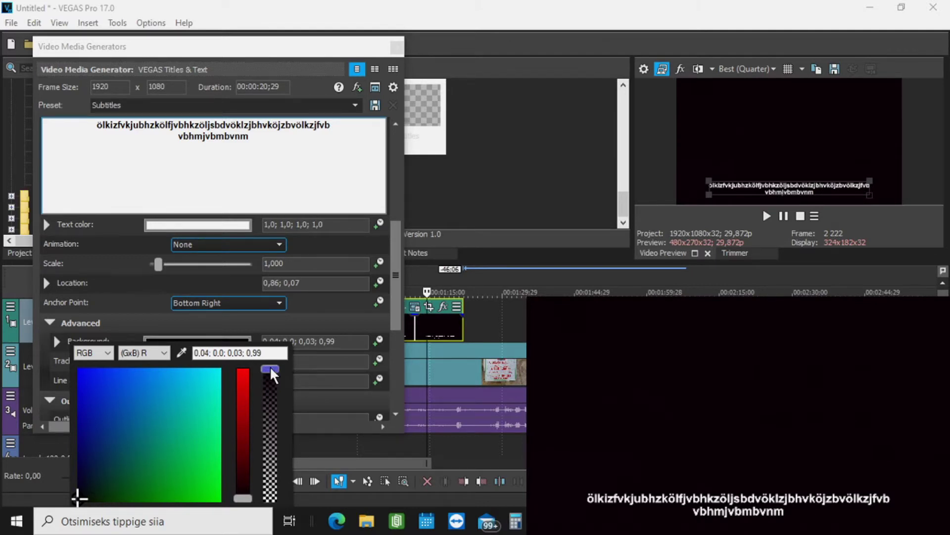
{"action": "left_click", "coordinate": [399, 49]}
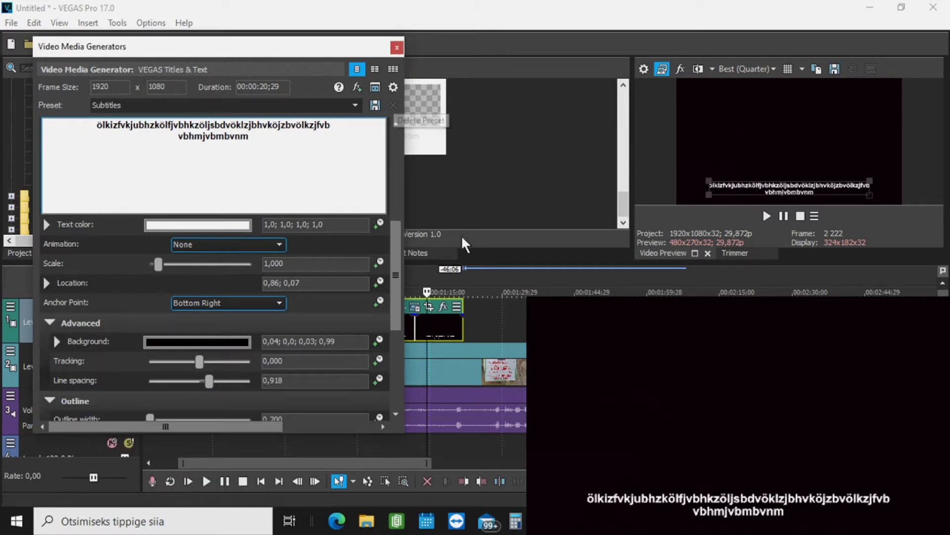
{"action": "left_click", "coordinate": [397, 47]}
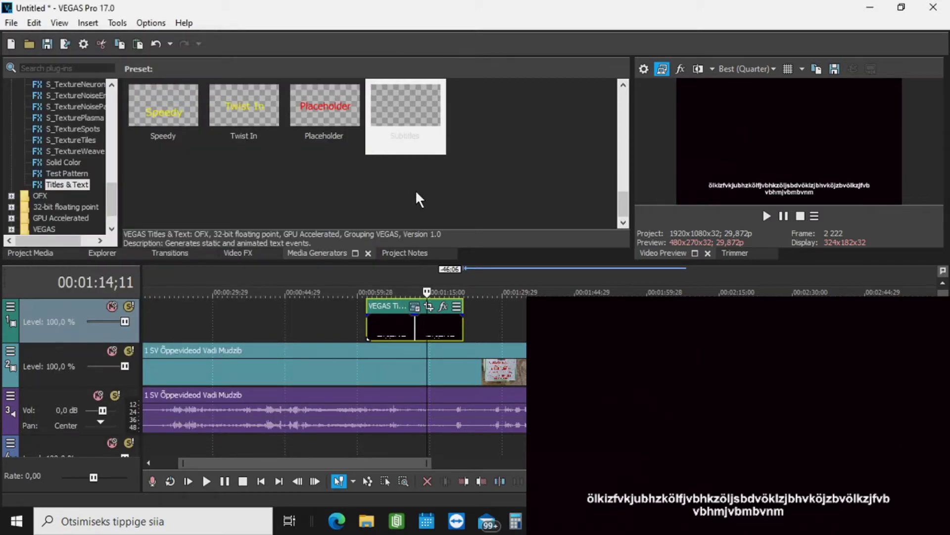
Open Event Pan/Crop for the subtitle event and enable Sync Cursor after checking how the cursor behaves without it
{"action": "left_click", "coordinate": [429, 307]}
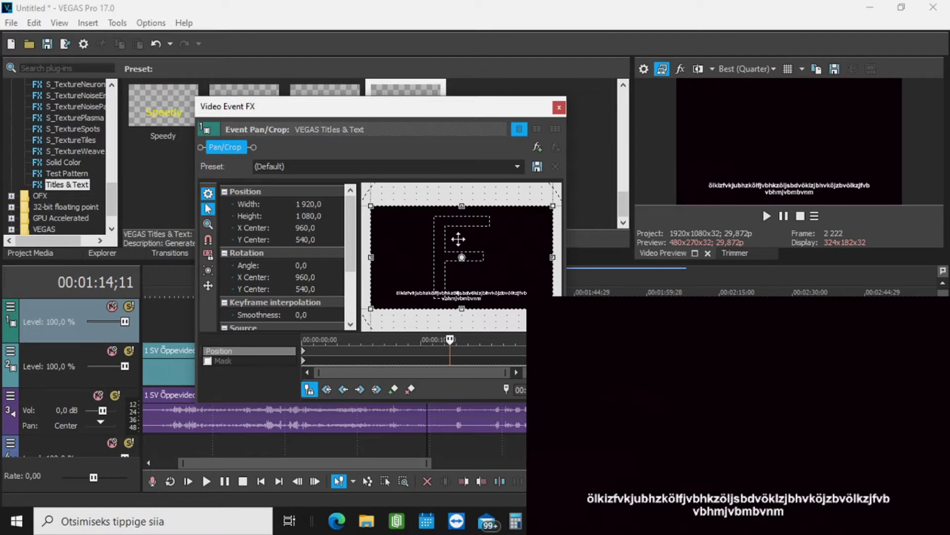
{"action": "scroll", "coordinate": [458, 243], "scroll_direction": "down", "scroll_amount": 3}
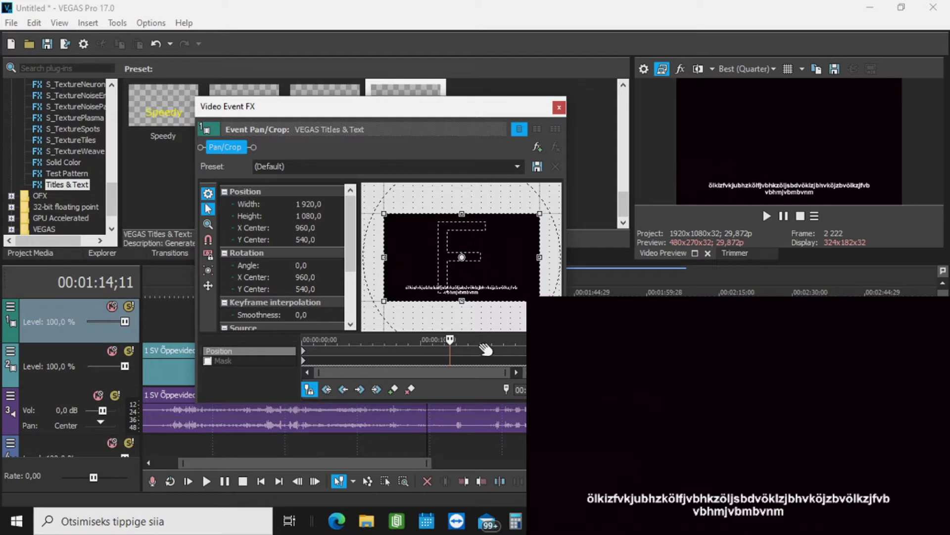
{"action": "left_click_drag", "start_coordinate": [427, 108], "coordinate": [288, 39]}
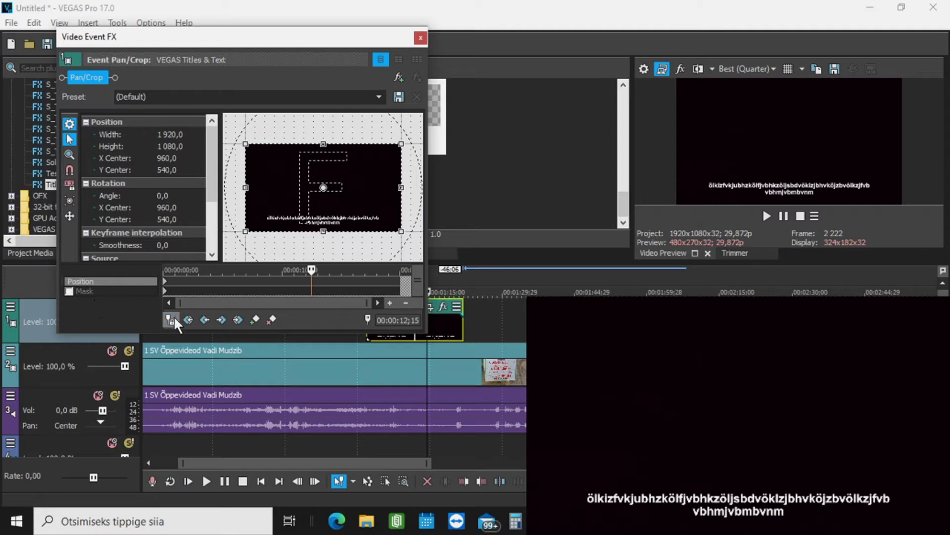
{"action": "left_click", "coordinate": [410, 366]}
{"action": "left_click", "coordinate": [410, 367]}
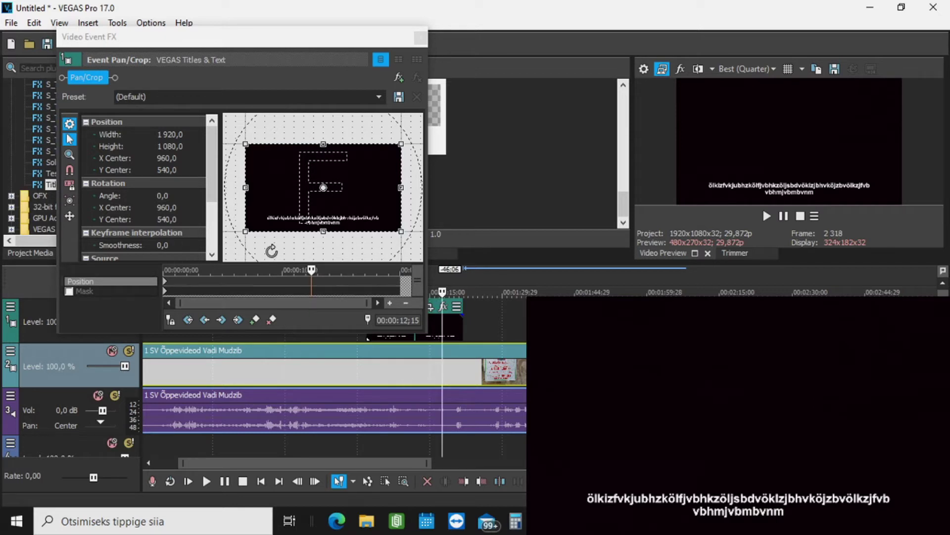
{"action": "left_click", "coordinate": [170, 320]}
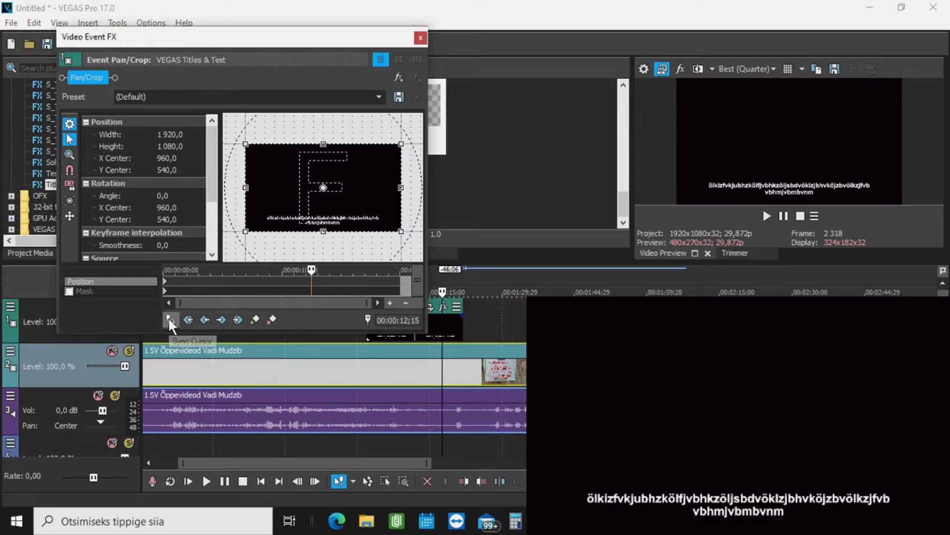
Move the timeline playhead to 00:00:09;09 of the subtitle event with the Pan/Crop cursor following it
{"action": "key", "text": "Left"}
{"action": "key", "text": "Left"}
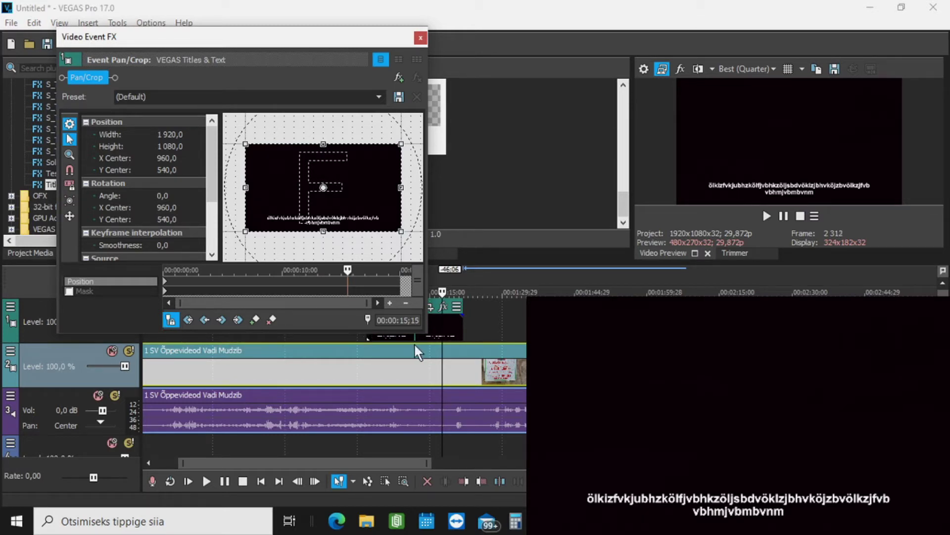
{"action": "left_click", "coordinate": [427, 354]}
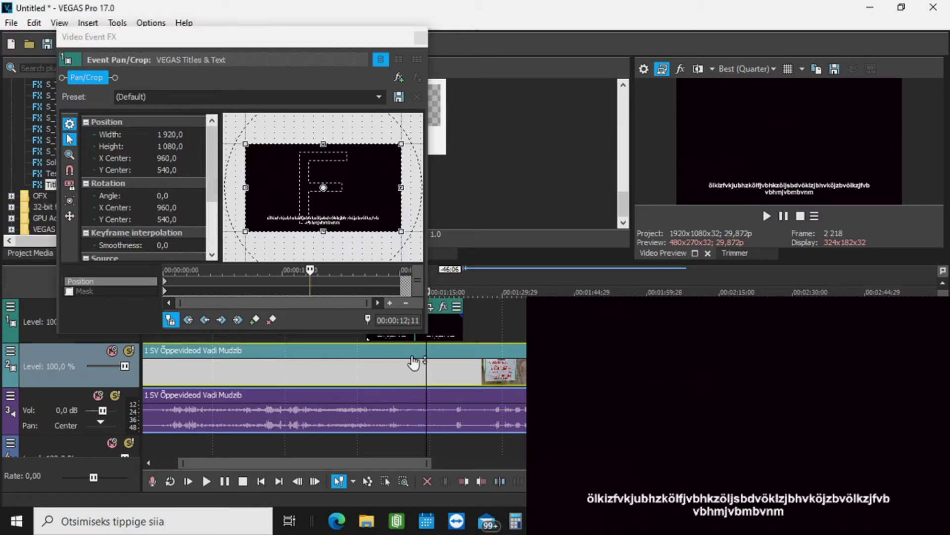
{"action": "left_click", "coordinate": [412, 352]}
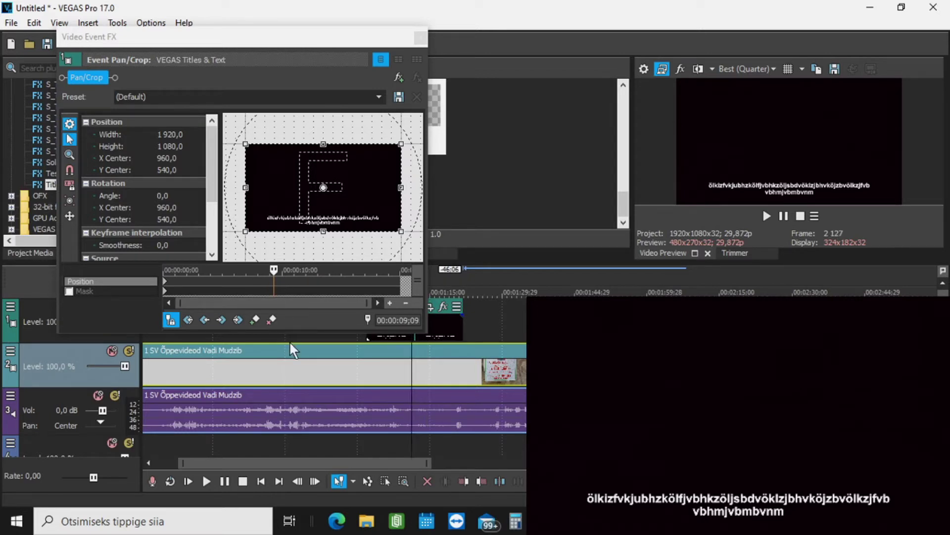
Enlarge the Event Pan/Crop window and adjust its workspace so the whole crop frame is easy to reach
{"action": "left_click_drag", "start_coordinate": [299, 330], "coordinate": [299, 407]}
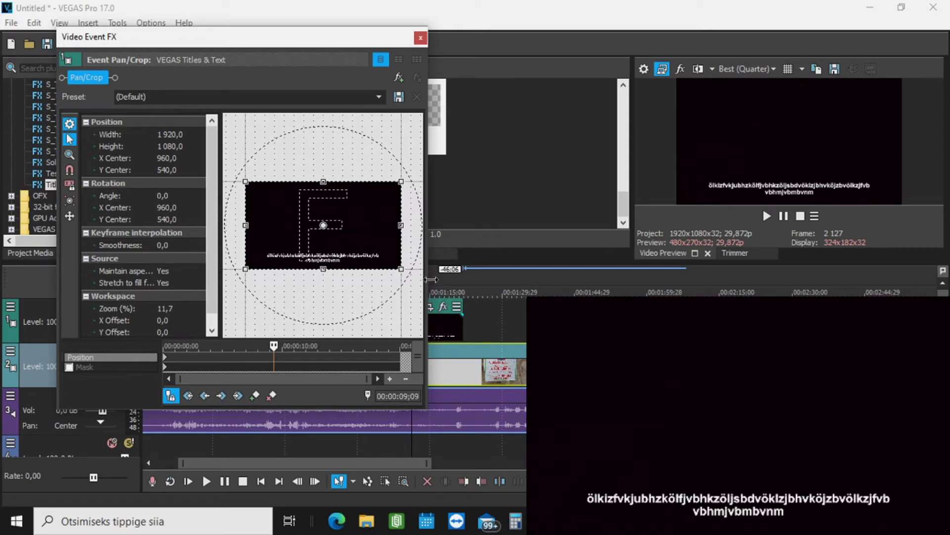
{"action": "left_click_drag", "start_coordinate": [468, 280], "coordinate": [473, 280]}
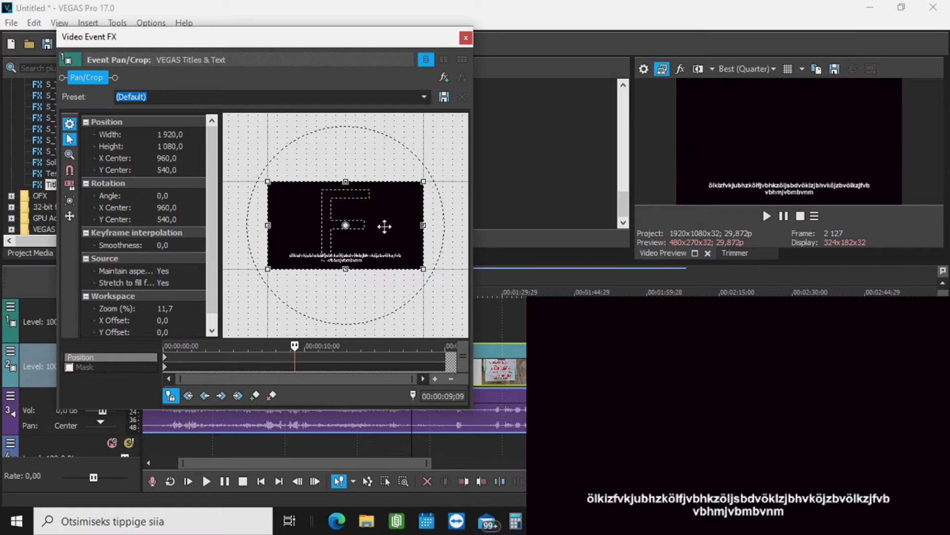
{"action": "scroll", "coordinate": [378, 268], "scroll_direction": "up", "scroll_amount": 2}
{"action": "scroll", "coordinate": [378, 268], "scroll_direction": "down", "scroll_amount": 3}
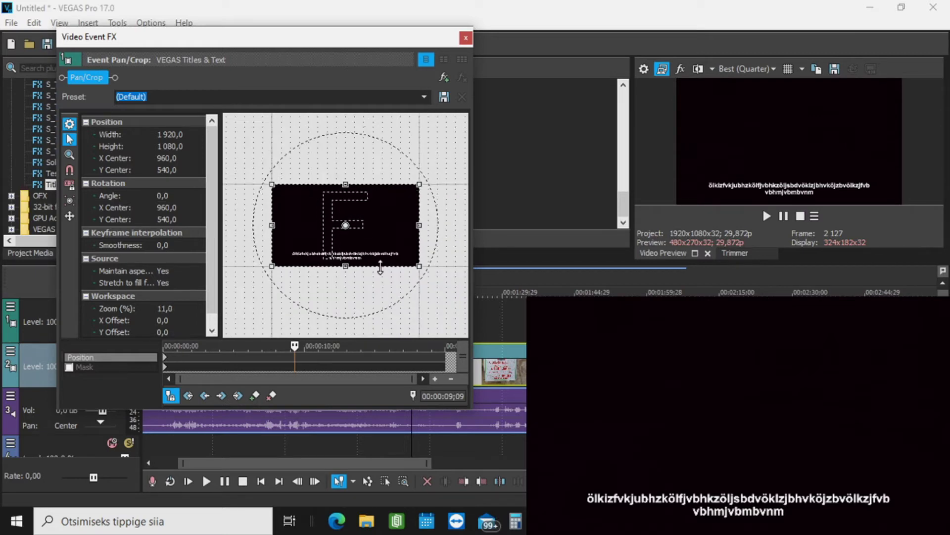
{"action": "scroll", "coordinate": [379, 269], "scroll_direction": "up", "scroll_amount": 2}
{"action": "scroll", "coordinate": [380, 270], "scroll_direction": "up", "scroll_amount": 2}
{"action": "scroll", "coordinate": [380, 270], "scroll_direction": "down", "scroll_amount": 4}
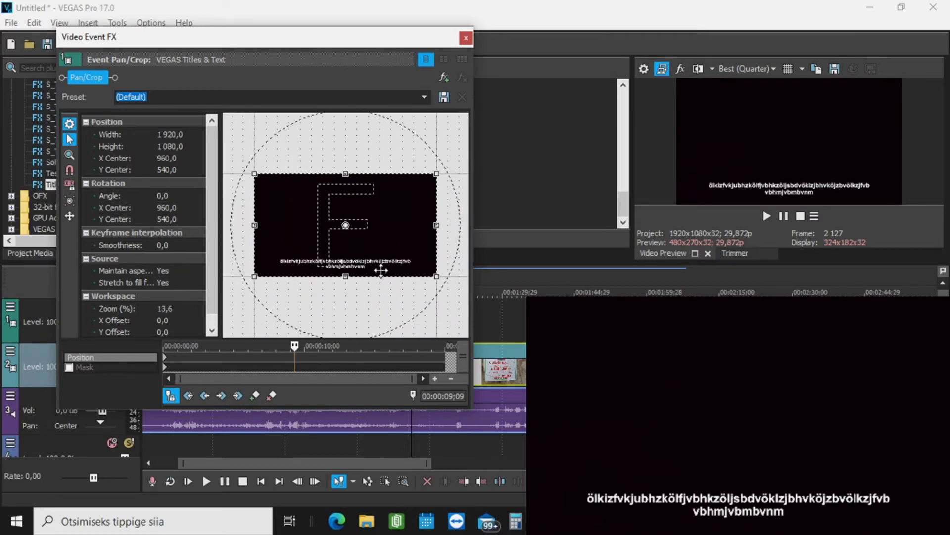
{"action": "scroll", "coordinate": [379, 270], "scroll_direction": "up", "scroll_amount": 1}
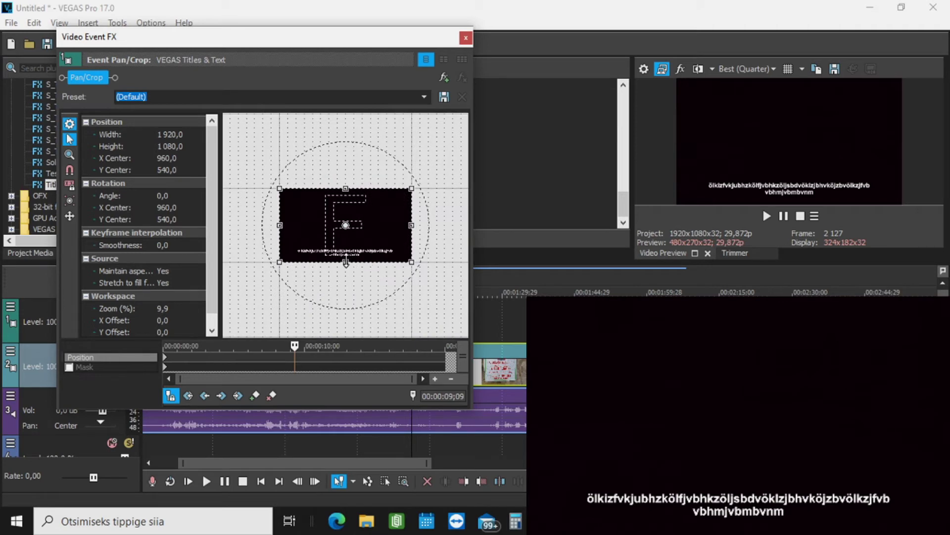
Try resizing the subtitle's crop frame with and without locked aspect ratio, settling on 1 907,5 wide by 1 072,9 high
{"action": "mouse_move", "coordinate": [345, 262]}
{"action": "left_mouse_down"}
{"action": "mouse_move", "coordinate": [348, 300]}
{"action": "mouse_move", "coordinate": [350, 262]}
{"action": "left_mouse_up"}
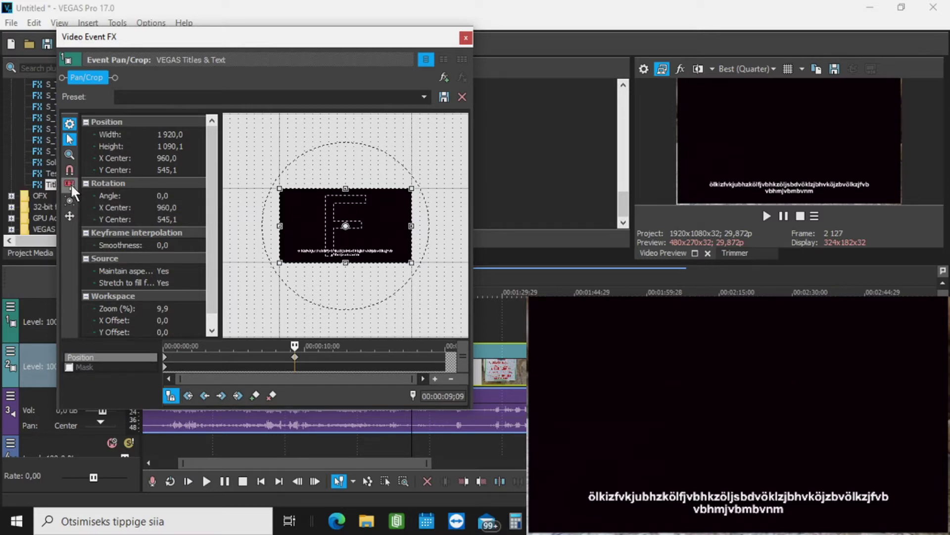
{"action": "mouse_move", "coordinate": [278, 261]}
{"action": "left_mouse_down"}
{"action": "mouse_move", "coordinate": [259, 275]}
{"action": "mouse_move", "coordinate": [282, 272]}
{"action": "left_mouse_up"}
{"action": "mouse_move", "coordinate": [411, 262]}
{"action": "left_mouse_down"}
{"action": "mouse_move", "coordinate": [428, 287]}
{"action": "mouse_move", "coordinate": [411, 266]}
{"action": "left_mouse_up"}
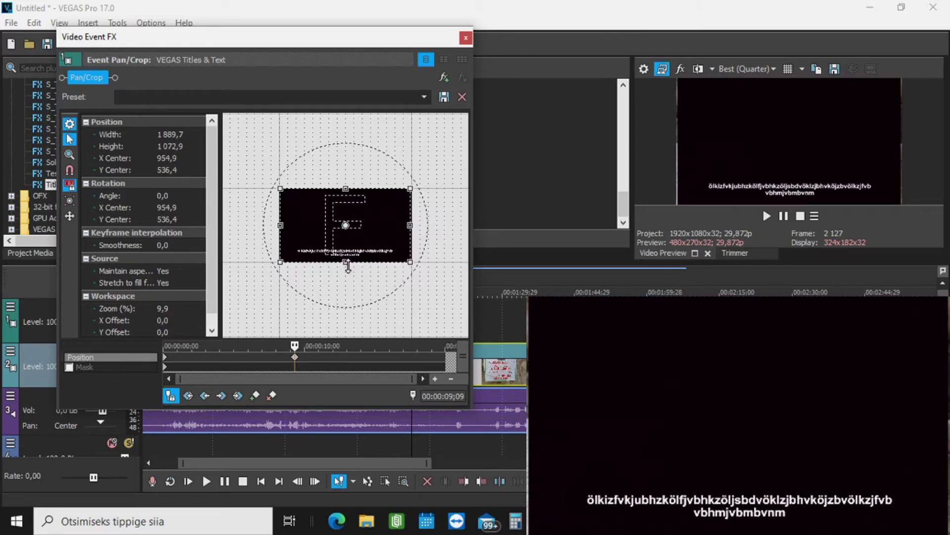
{"action": "mouse_move", "coordinate": [348, 266]}
{"action": "left_mouse_down"}
{"action": "mouse_move", "coordinate": [355, 280]}
{"action": "mouse_move", "coordinate": [356, 262]}
{"action": "mouse_move", "coordinate": [359, 291]}
{"action": "mouse_move", "coordinate": [362, 264]}
{"action": "left_mouse_up"}
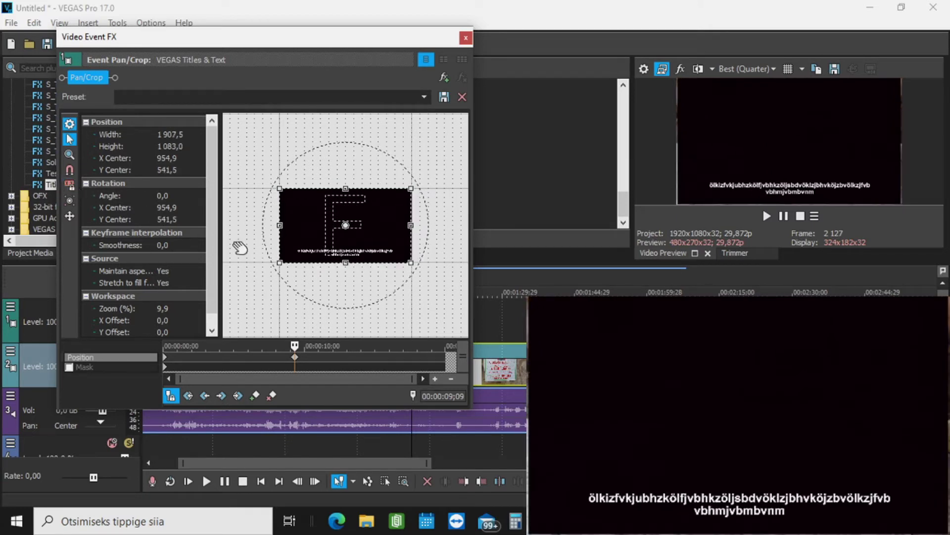
{"action": "mouse_move", "coordinate": [279, 225]}
{"action": "left_mouse_down"}
{"action": "mouse_move", "coordinate": [260, 227]}
{"action": "mouse_move", "coordinate": [282, 228]}
{"action": "left_mouse_up"}
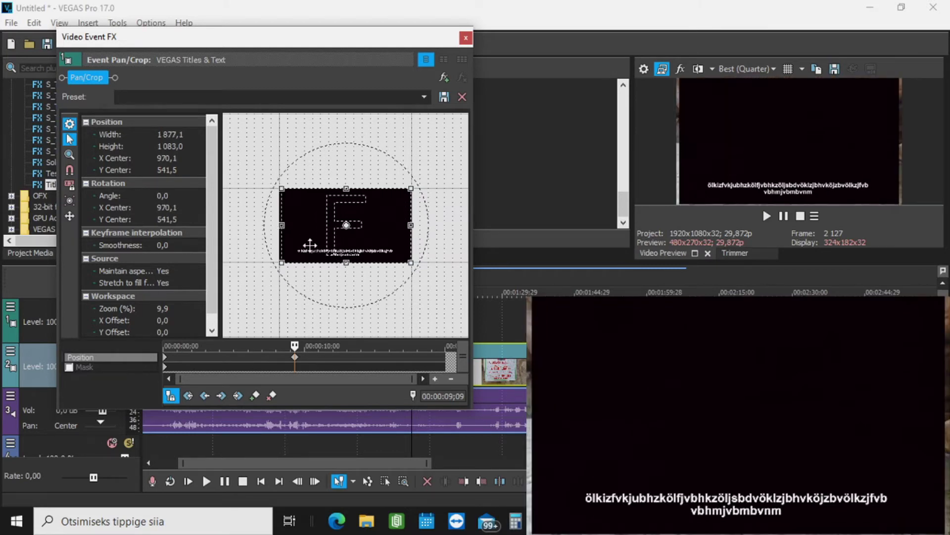
{"action": "mouse_move", "coordinate": [345, 266]}
{"action": "left_mouse_down"}
{"action": "mouse_move", "coordinate": [342, 281]}
{"action": "mouse_move", "coordinate": [339, 264]}
{"action": "left_mouse_up"}
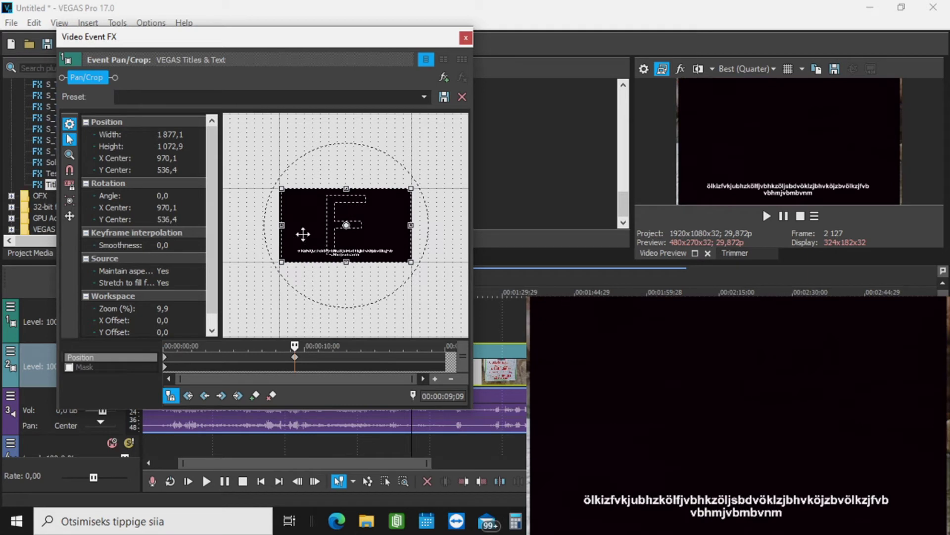
{"action": "left_click_drag", "start_coordinate": [282, 224], "coordinate": [280, 223]}
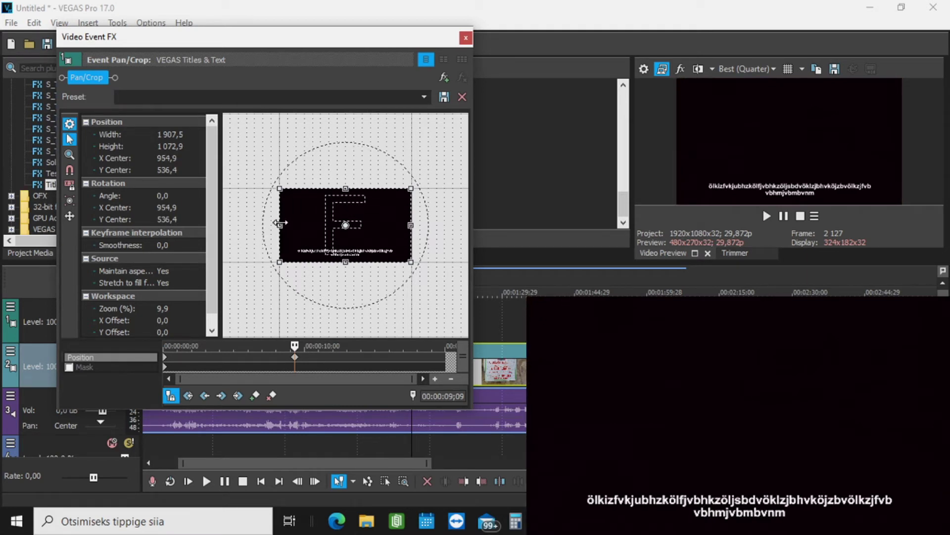
Crop the black-backed subtitle to a strip around its two text lines, about 1 907,5 wide by 218,3 high
{"action": "scroll", "coordinate": [385, 237], "scroll_direction": "down", "scroll_amount": 3}
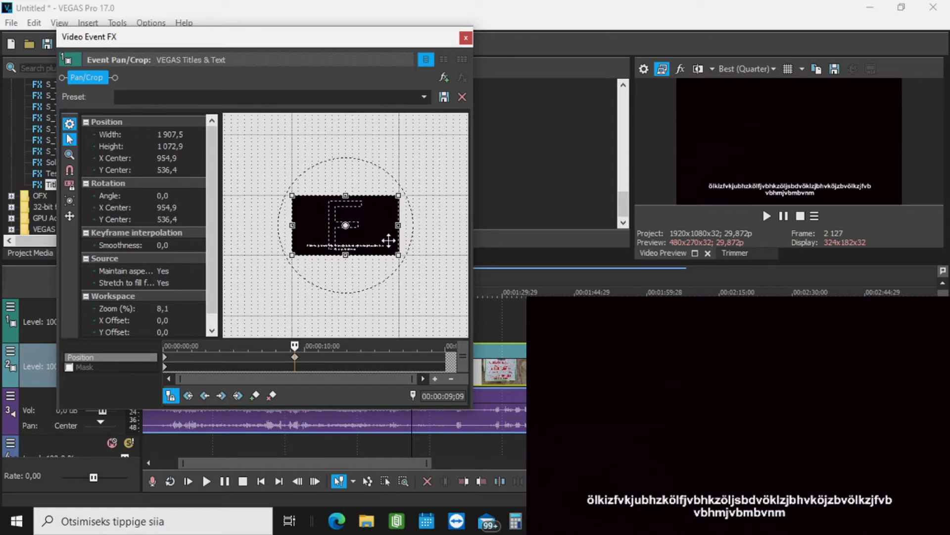
{"action": "left_click_drag", "start_coordinate": [345, 252], "coordinate": [346, 261]}
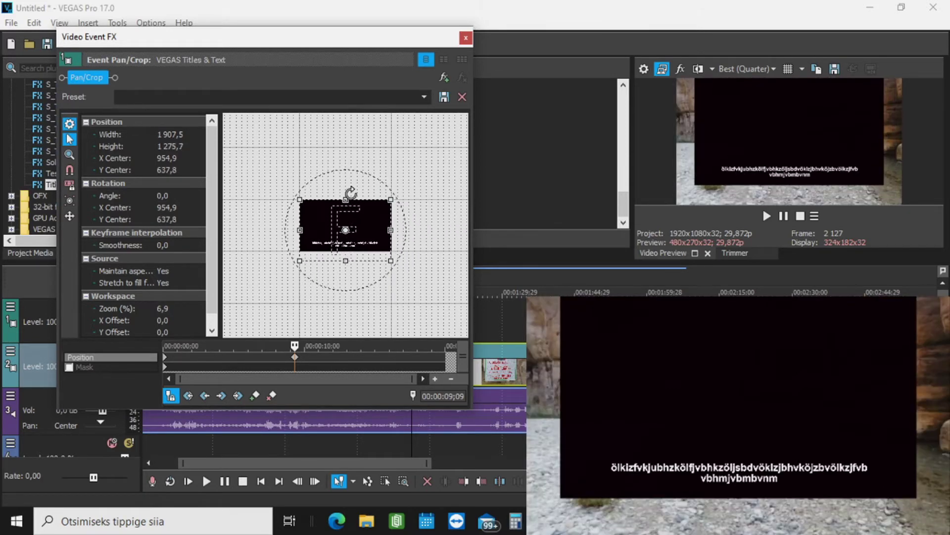
{"action": "left_click_drag", "start_coordinate": [346, 198], "coordinate": [381, 246]}
{"action": "scroll", "coordinate": [369, 257], "scroll_direction": "up", "scroll_amount": 5}
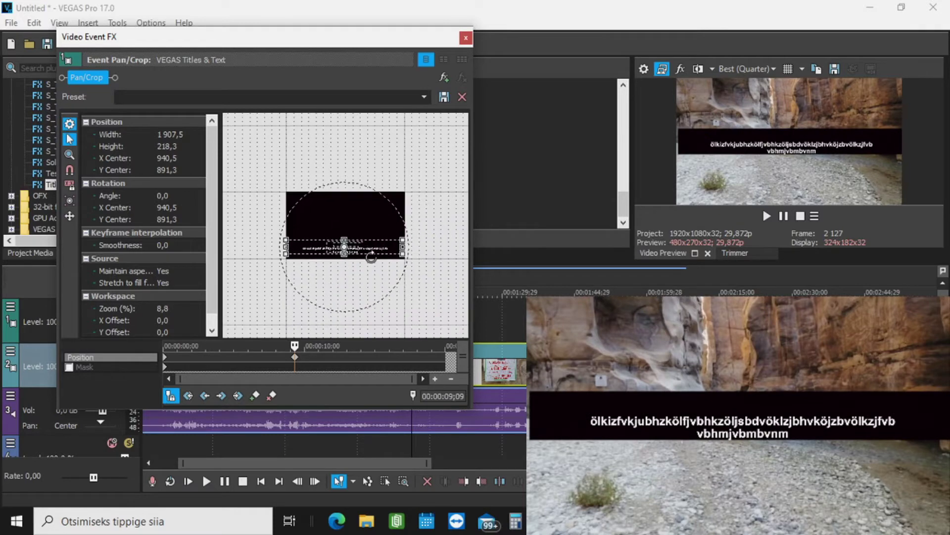
Enlarge the subtitle's crop frame to about 1 899,4 wide by 1 065,2 high, aligned over the whole black background
{"action": "mouse_move", "coordinate": [394, 257]}
{"action": "left_mouse_down"}
{"action": "mouse_move", "coordinate": [397, 248]}
{"action": "mouse_move", "coordinate": [399, 273]}
{"action": "mouse_move", "coordinate": [421, 266]}
{"action": "mouse_move", "coordinate": [389, 263]}
{"action": "left_mouse_up"}
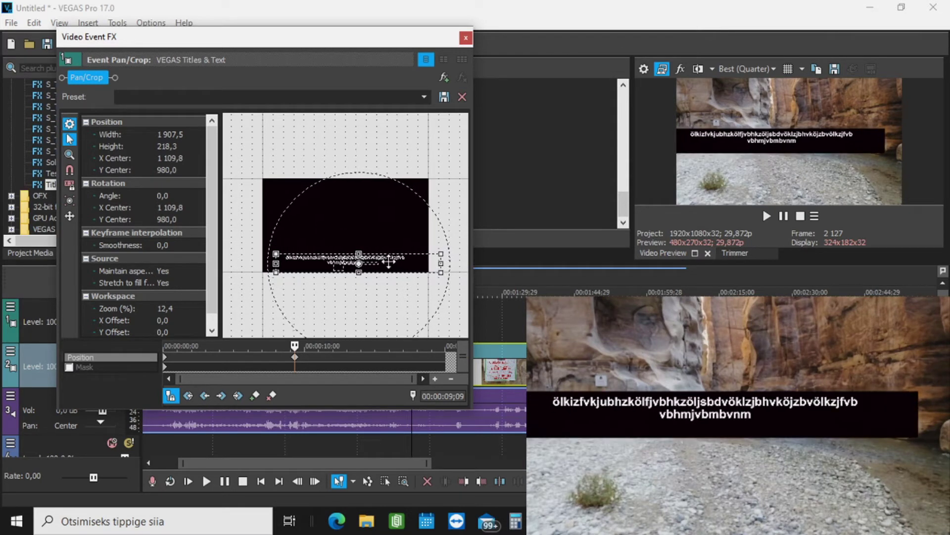
{"action": "left_click_drag", "start_coordinate": [438, 261], "coordinate": [438, 259]}
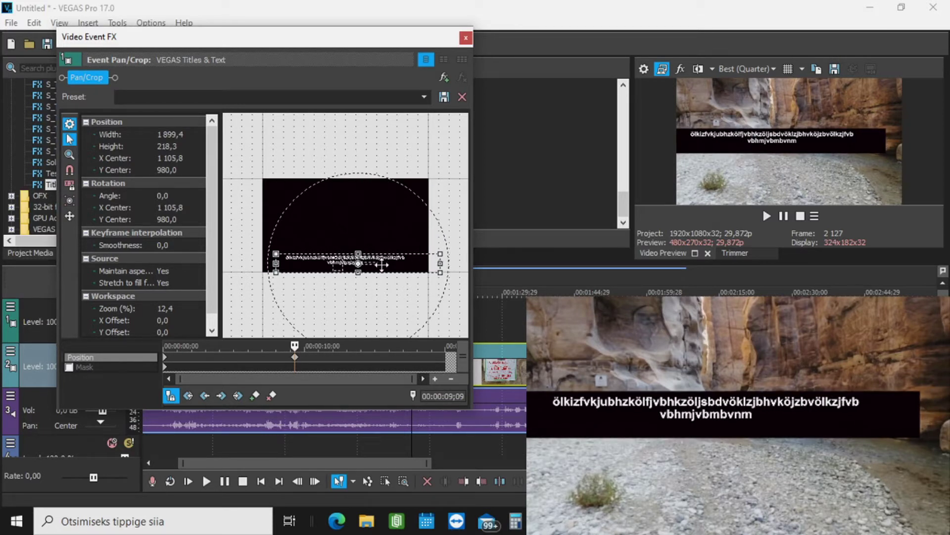
{"action": "left_click_drag", "start_coordinate": [358, 254], "coordinate": [344, 183]}
{"action": "left_click_drag", "start_coordinate": [280, 225], "coordinate": [268, 226]}
{"action": "left_click_drag", "start_coordinate": [440, 228], "coordinate": [428, 227]}
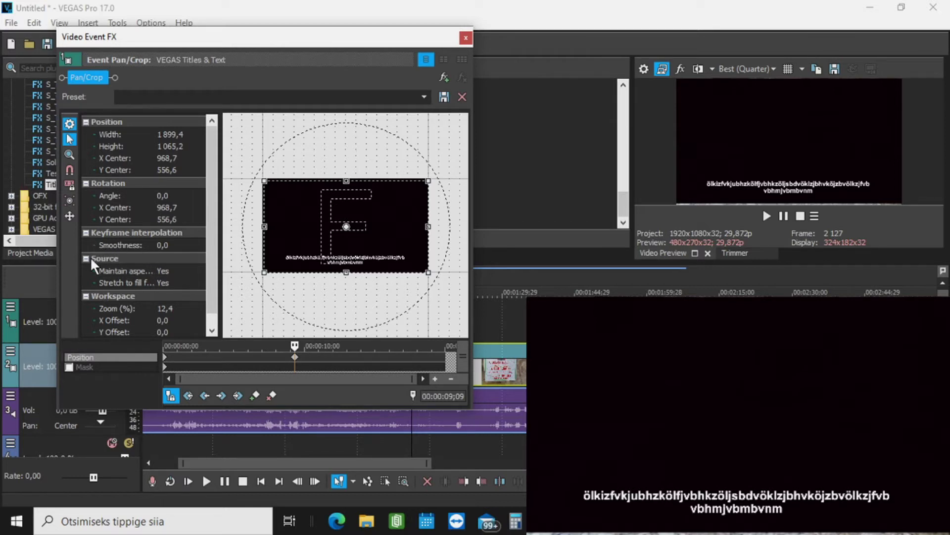
Set both Maintain aspect ratio and Stretch to fill frame to No for the subtitle's source
{"action": "left_click", "coordinate": [133, 269]}
{"action": "left_click", "coordinate": [185, 271]}
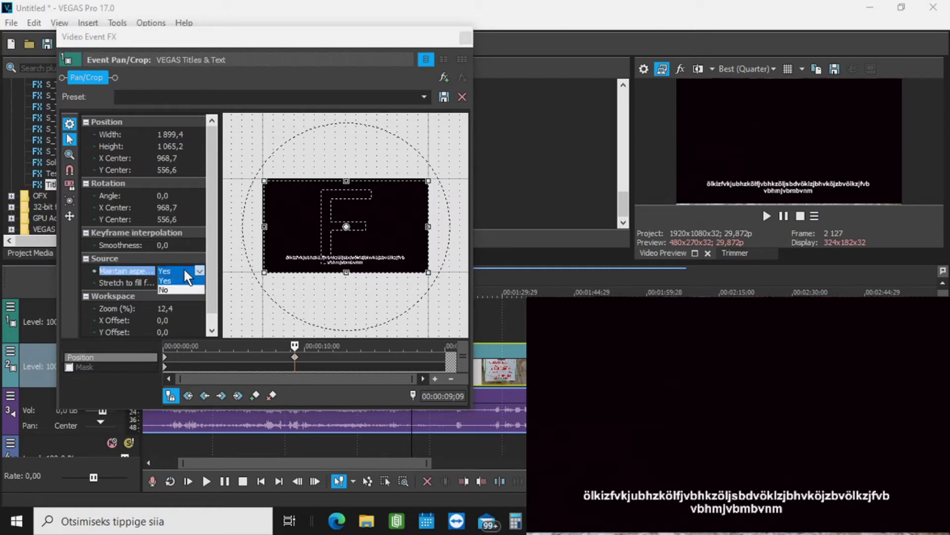
{"action": "left_click", "coordinate": [177, 289]}
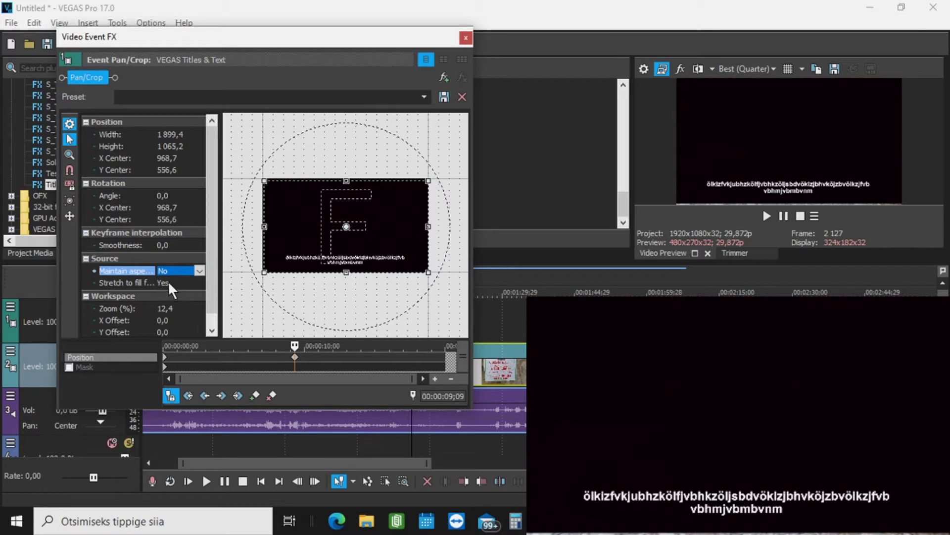
{"action": "left_click", "coordinate": [169, 281]}
{"action": "left_click", "coordinate": [171, 302]}
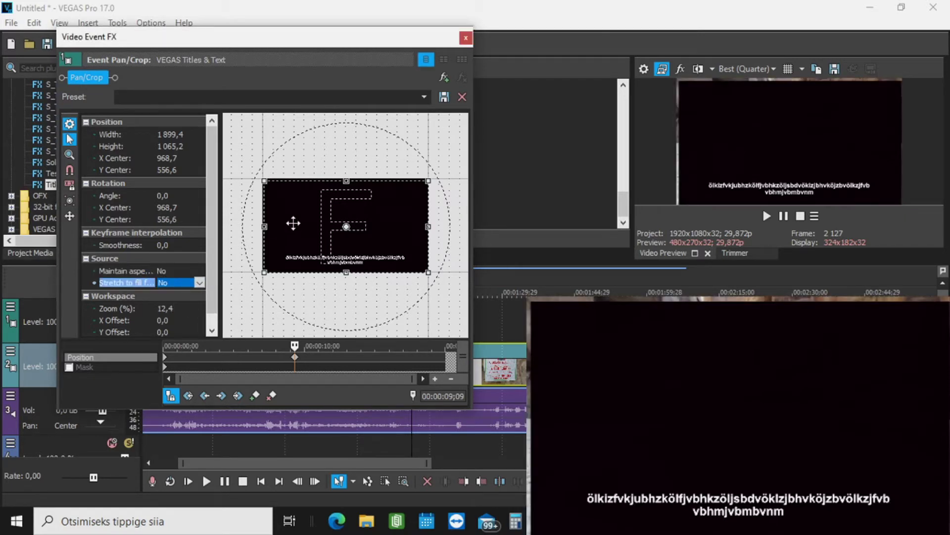
Crop the black background tightly around the two subtitle lines, about 1 544,6 wide by 133,6 high, and close the crop settings
{"action": "left_click_drag", "start_coordinate": [349, 175], "coordinate": [345, 271]}
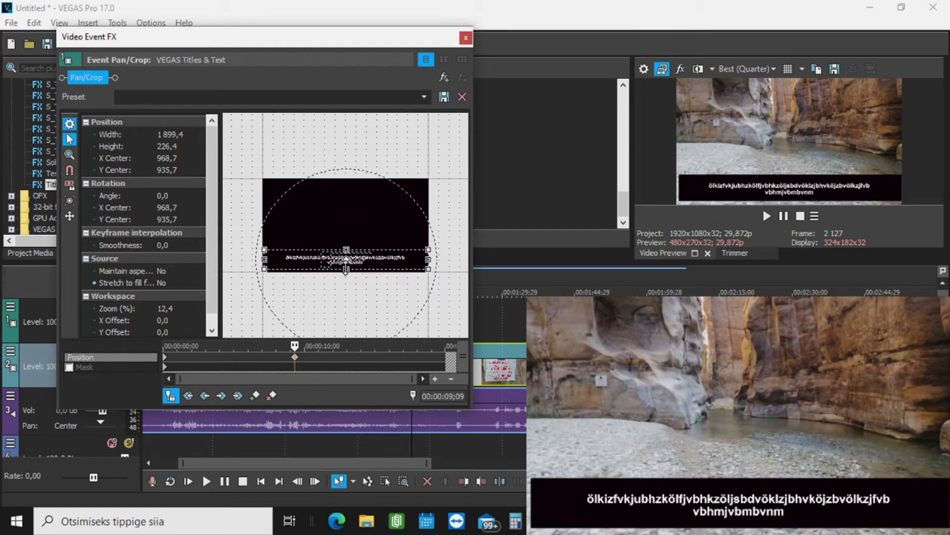
{"action": "scroll", "coordinate": [370, 272], "scroll_direction": "up", "scroll_amount": 4}
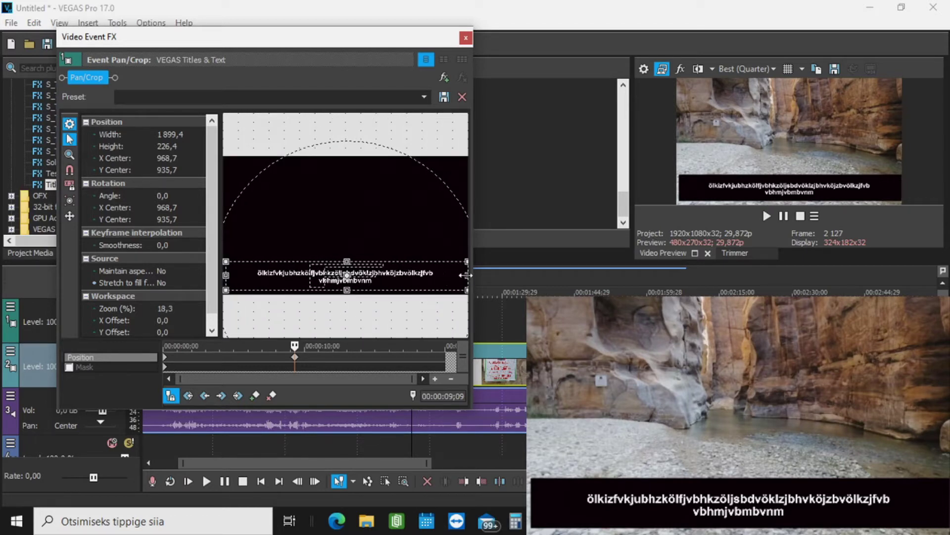
{"action": "left_click_drag", "start_coordinate": [467, 275], "coordinate": [452, 278]}
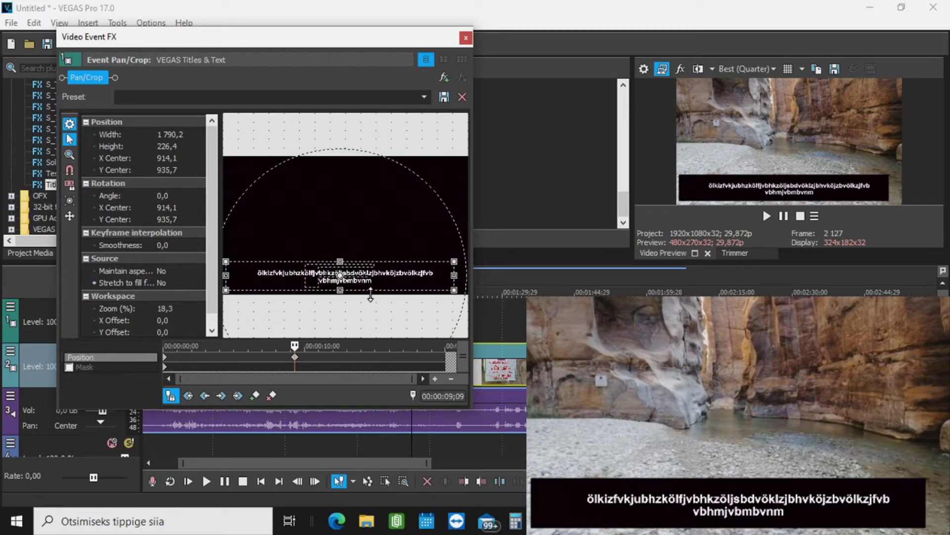
{"action": "left_click_drag", "start_coordinate": [341, 291], "coordinate": [341, 264]}
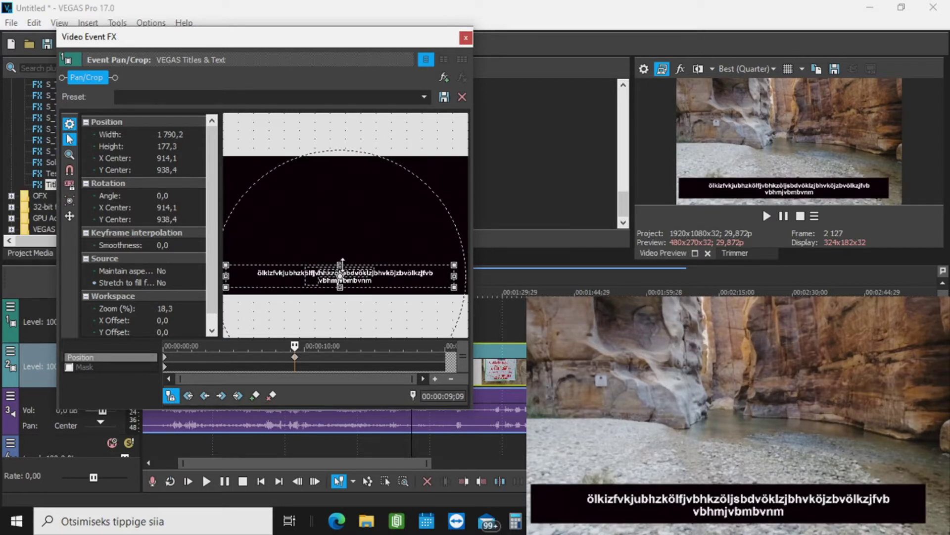
{"action": "left_click_drag", "start_coordinate": [226, 275], "coordinate": [246, 275]}
{"action": "left_click_drag", "start_coordinate": [454, 275], "coordinate": [445, 278]}
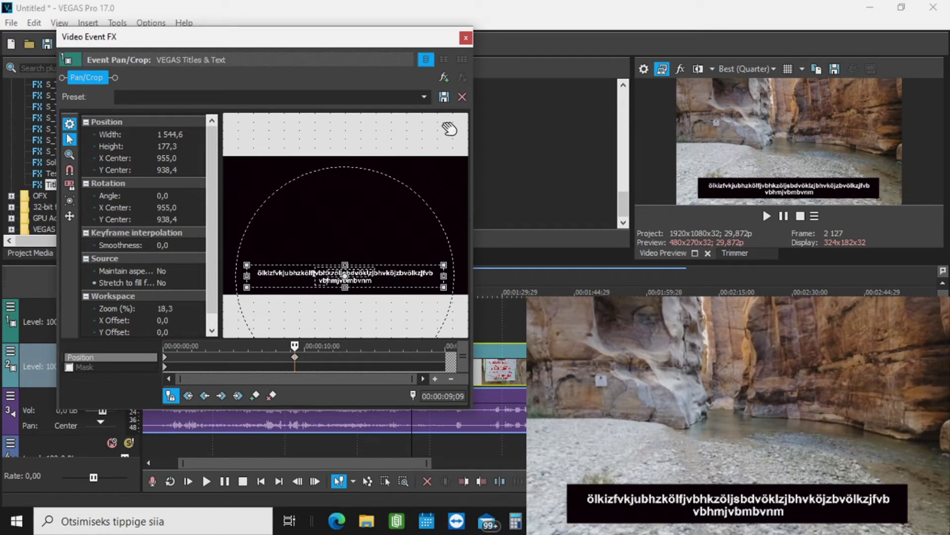
{"action": "left_click_drag", "start_coordinate": [345, 265], "coordinate": [344, 264]}
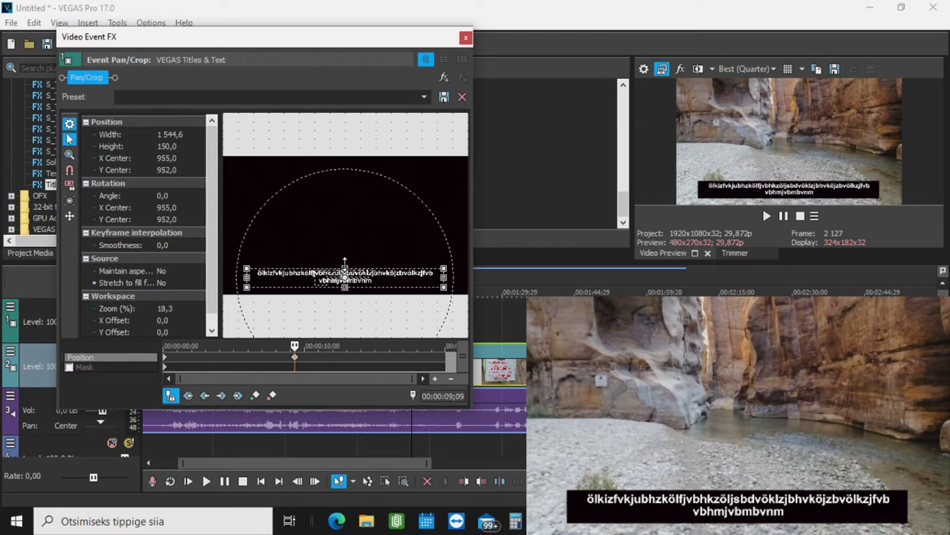
{"action": "left_click_drag", "start_coordinate": [346, 289], "coordinate": [346, 286]}
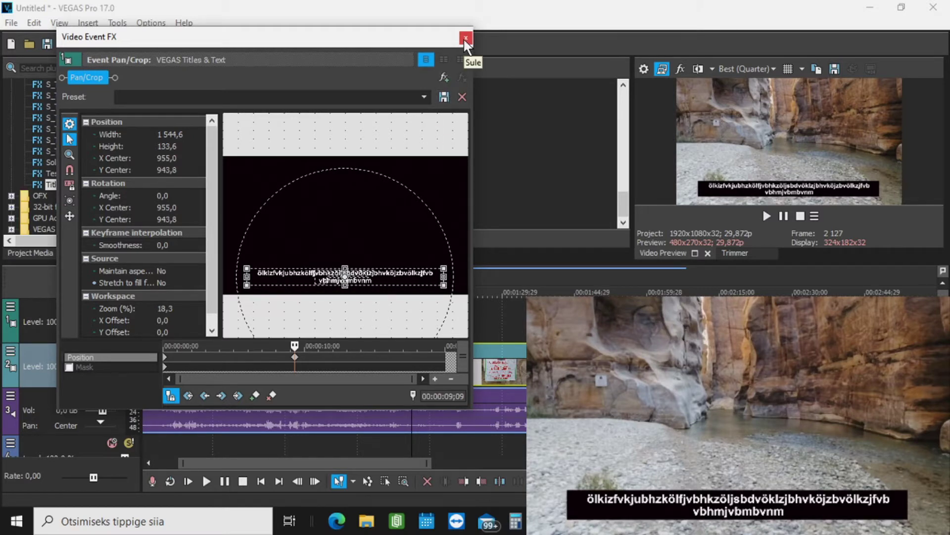
{"action": "left_click", "coordinate": [464, 40]}
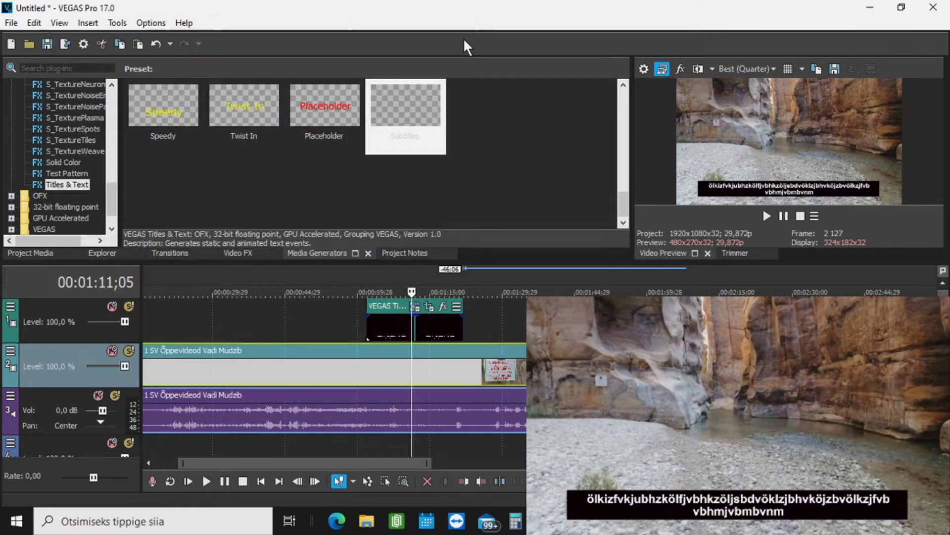
Open the subtitle event's generated text for editing and delete all of its placeholder text
{"action": "left_click", "coordinate": [415, 308]}
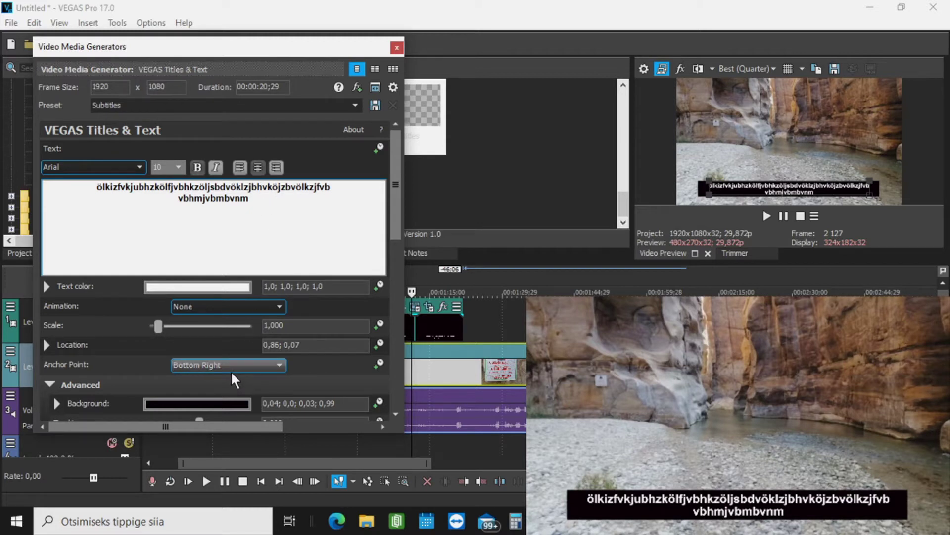
{"action": "left_click", "coordinate": [257, 199]}
{"action": "key", "text": "BackSpace"}
{"action": "key", "text": "BackSpace"}
{"action": "key", "text": "BackSpace"}
{"action": "key", "text": "BackSpace"}
{"action": "key", "text": "BackSpace"}
{"action": "key", "text": "BackSpace"}
{"action": "key", "text": "BackSpace"}
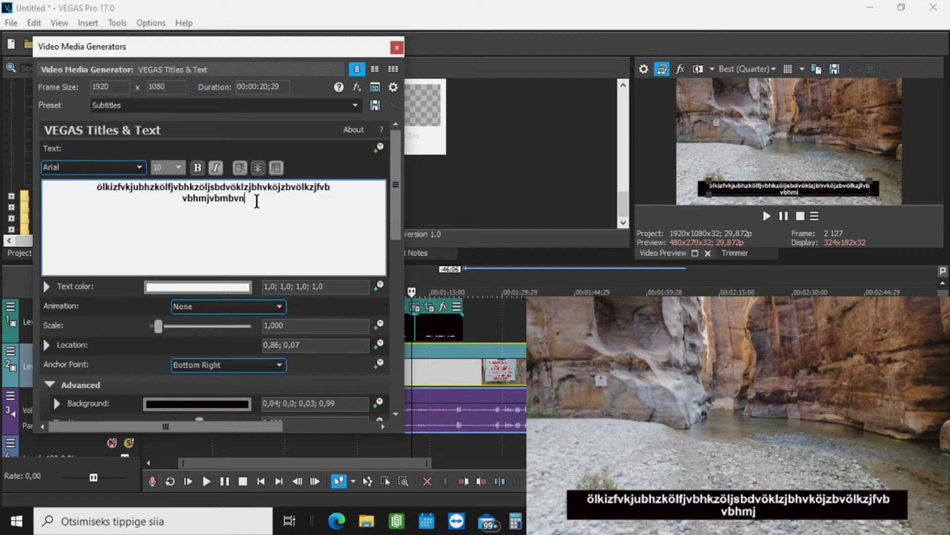
{"action": "key", "text": "BackSpace"}
{"action": "key", "text": "BackSpace"}
{"action": "key", "text": "BackSpace"}
{"action": "key", "text": "BackSpace"}
{"action": "key", "text": "BackSpace"}
{"action": "key", "text": "BackSpace"}
{"action": "key", "text": "BackSpace"}
{"action": "key", "text": "BackSpace"}
{"action": "key", "text": "BackSpace"}
{"action": "key", "text": "BackSpace"}
{"action": "key", "text": "BackSpace"}
{"action": "key", "text": "BackSpace"}
{"action": "key", "text": "BackSpace"}
{"action": "key", "text": "BackSpace"}
{"action": "key", "text": "BackSpace"}
{"action": "key", "text": "BackSpace"}
{"action": "key", "text": "BackSpace"}
{"action": "key", "text": "BackSpace"}
{"action": "key", "text": "BackSpace"}
{"action": "key", "text": "BackSpace"}
{"action": "key", "text": "BackSpace"}
{"action": "key", "text": "BackSpace"}
{"action": "key", "text": "BackSpace"}
{"action": "key", "text": "BackSpace"}
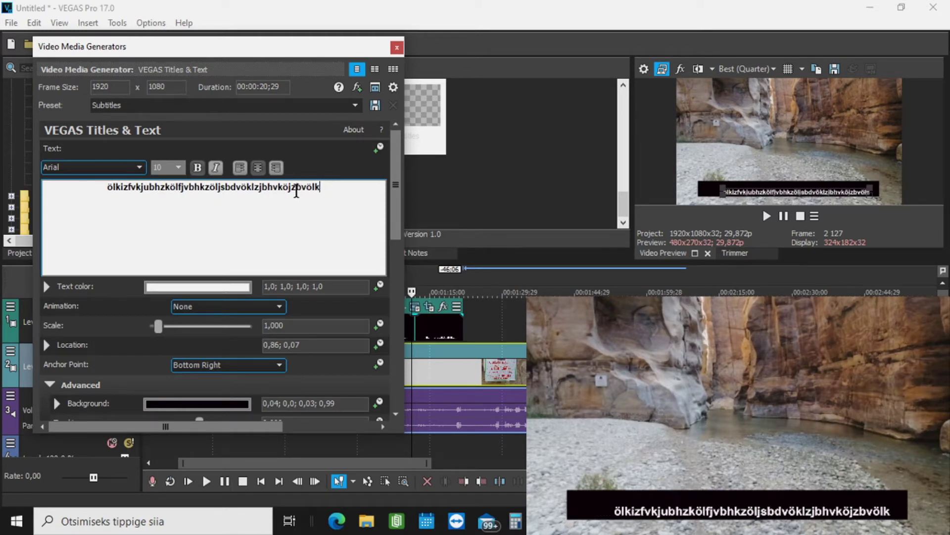
{"action": "key", "text": "BackSpace"}
{"action": "key", "text": "BackSpace"}
{"action": "key", "text": "BackSpace"}
{"action": "key", "text": "BackSpace"}
{"action": "key", "text": "BackSpace"}
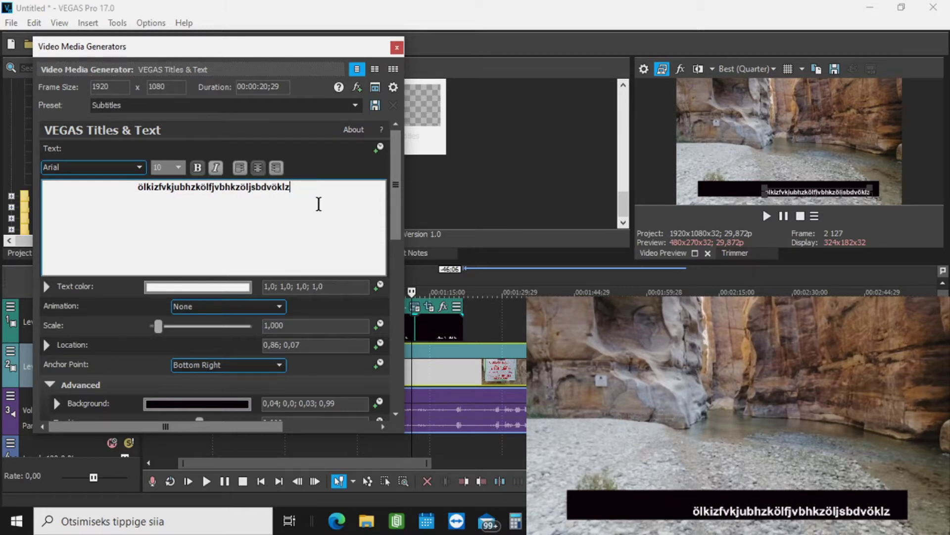
{"action": "key", "text": "BackSpace"}
{"action": "key", "text": "BackSpace"}
{"action": "key", "text": "BackSpace"}
{"action": "key", "text": "BackSpace"}
{"action": "key", "text": "BackSpace"}
{"action": "key", "text": "BackSpace"}
{"action": "key", "text": "BackSpace"}
{"action": "key", "text": "BackSpace"}
{"action": "key", "text": "BackSpace"}
{"action": "key", "text": "BackSpace"}
{"action": "key", "text": "BackSpace"}
{"action": "key", "text": "BackSpace"}
{"action": "key", "text": "BackSpace"}
{"action": "key", "text": "BackSpace"}
{"action": "key", "text": "BackSpace"}
{"action": "key", "text": "BackSpace"}
{"action": "key", "text": "BackSpace"}
{"action": "key", "text": "BackSpace"}
{"action": "key", "text": "BackSpace"}
{"action": "key", "text": "BackSpace"}
{"action": "key", "text": "BackSpace"}
{"action": "key", "text": "BackSpace"}
{"action": "key", "text": "BackSpace"}
{"action": "key", "text": "BackSpace"}
{"action": "key", "text": "BackSpace"}
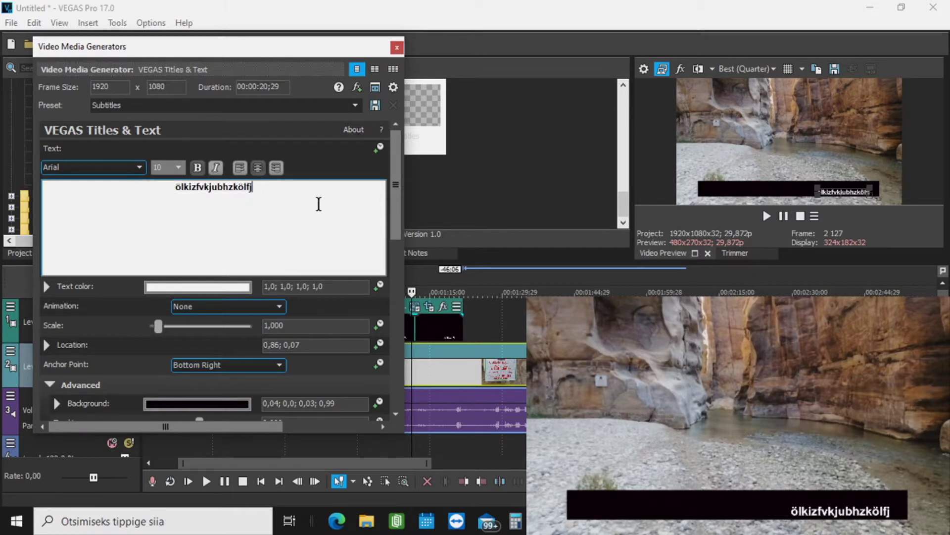
{"action": "key", "text": "BackSpace"}
{"action": "key", "text": "BackSpace"}
{"action": "key", "text": "BackSpace"}
{"action": "key", "text": "BackSpace"}
{"action": "key", "text": "BackSpace"}
{"action": "key", "text": "BackSpace"}
{"action": "key", "text": "BackSpace"}
{"action": "key", "text": "BackSpace"}
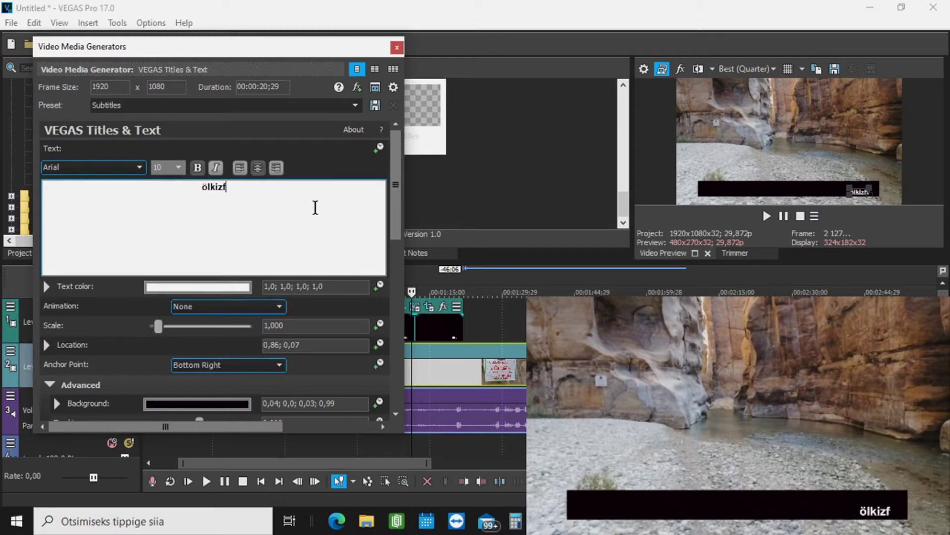
{"action": "key", "text": "BackSpace"}
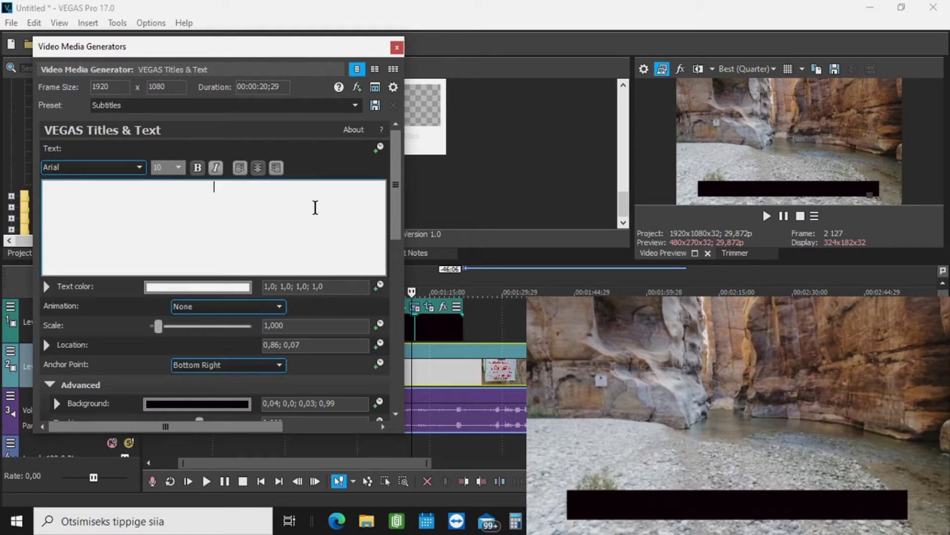
Enter the two-line subtitle "puhkasime Jordaanias, sellels kuulsas mägedevahelises" / "jões Wadi Mujib" and close the text editor
{"action": "type", "text": "puhkasime Jordaanias, "}
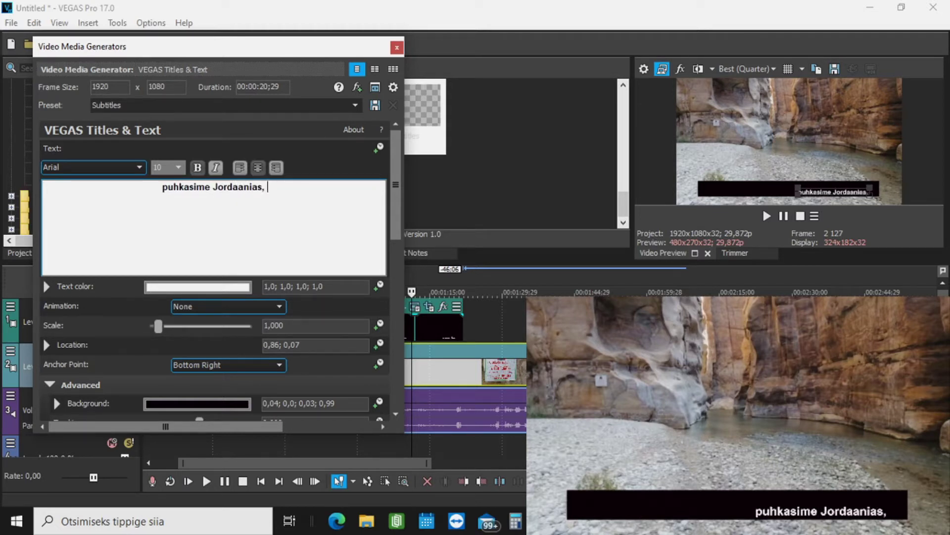
{"action": "type", "text": "sellels kuulsas "}
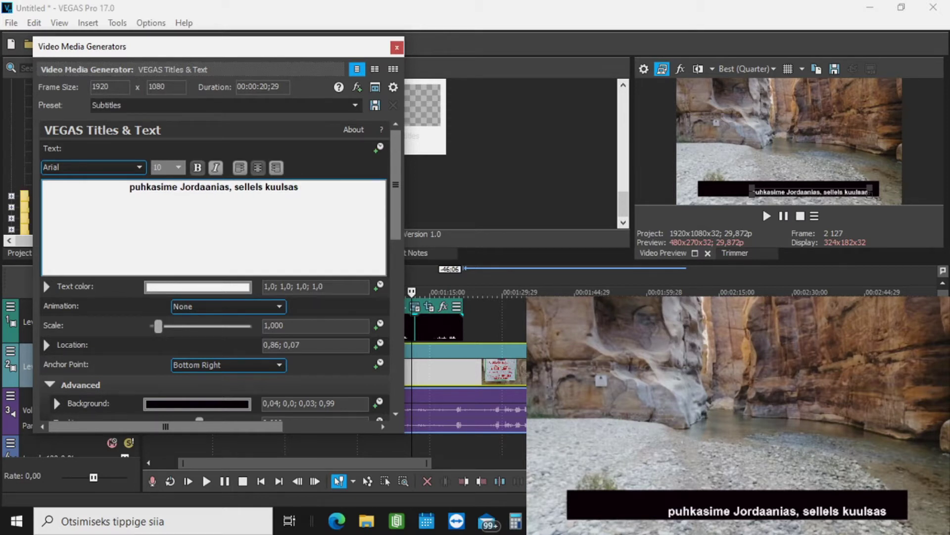
{"action": "type", "text": "mägedevahelises "}
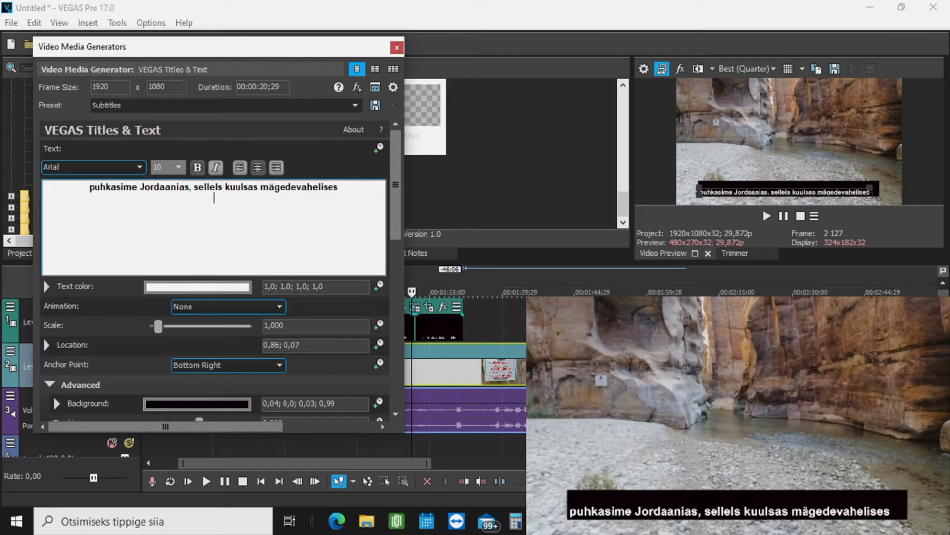
{"action": "type", "text": "jöes Wadi Mujib"}
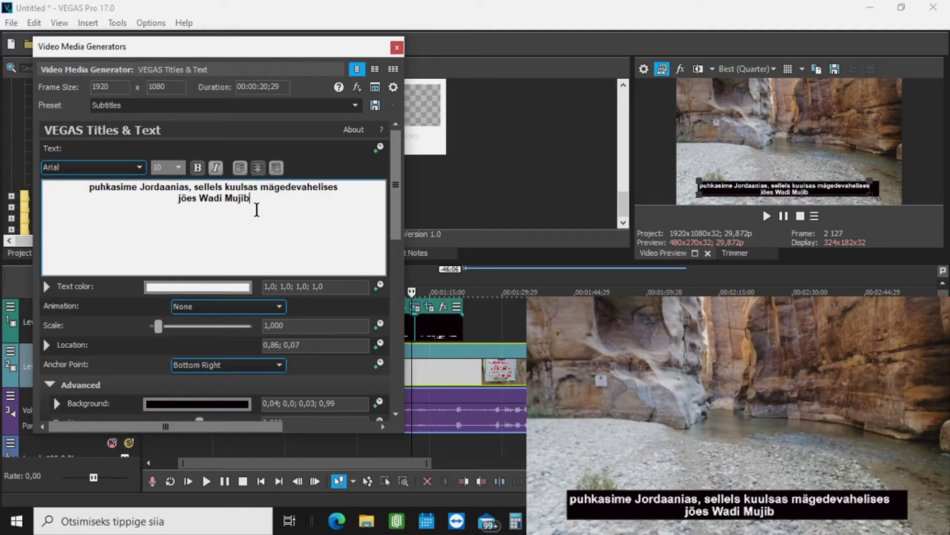
{"action": "left_click", "coordinate": [399, 47]}
Copy the subtitle event and paste it at 00:01:33;16 on the same track as a new copy of the source media
{"action": "left_click", "coordinate": [381, 304]}
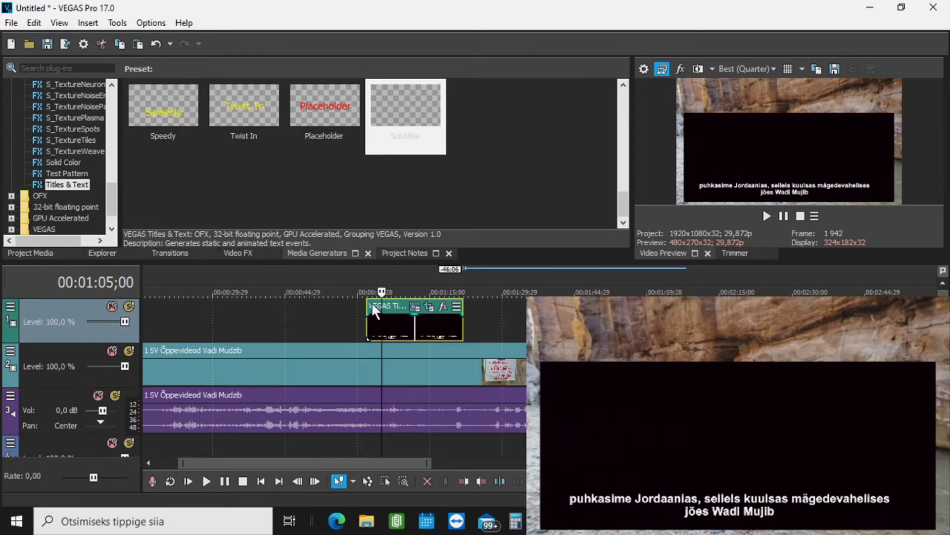
{"action": "right_click", "coordinate": [370, 302]}
{"action": "left_click", "coordinate": [405, 142]}
{"action": "left_click", "coordinate": [518, 313]}
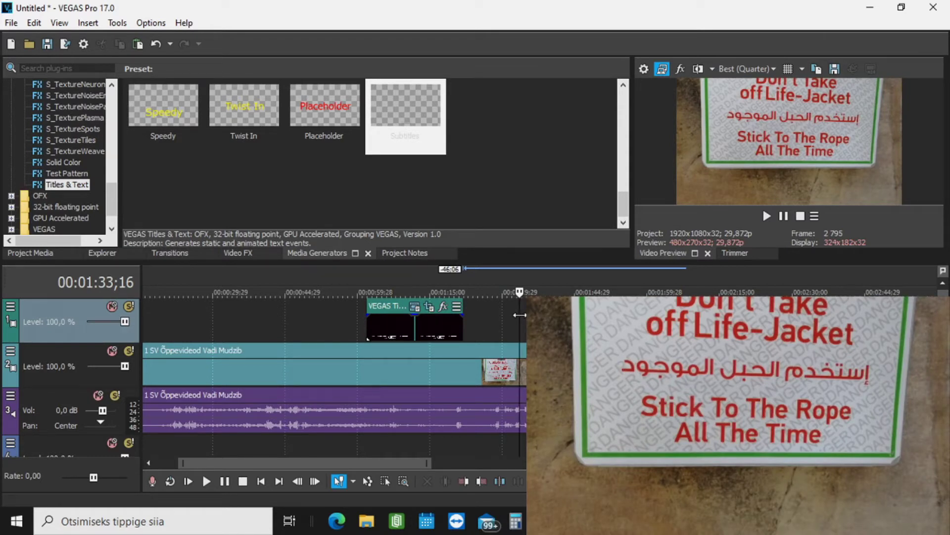
{"action": "key", "text": "ctrl+v"}
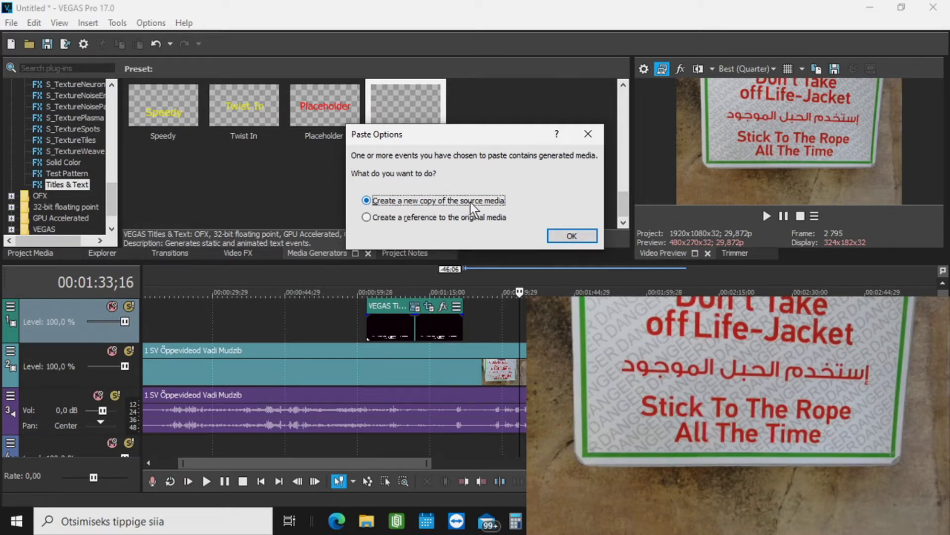
{"action": "left_click", "coordinate": [585, 236]}
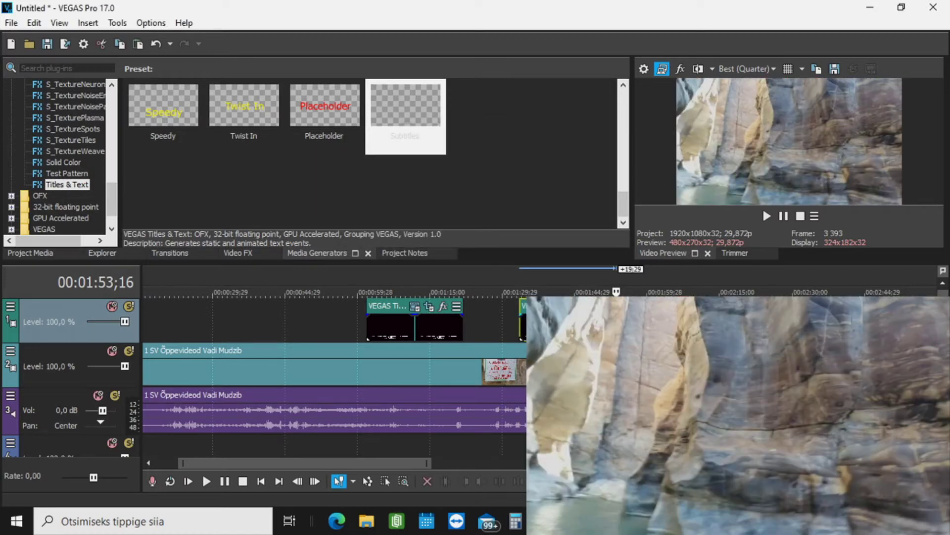
Crop the pasted subtitle's black background at 00:01:40;25 to a strip about 169,6 high around the text
{"action": "left_click", "coordinate": [555, 324]}
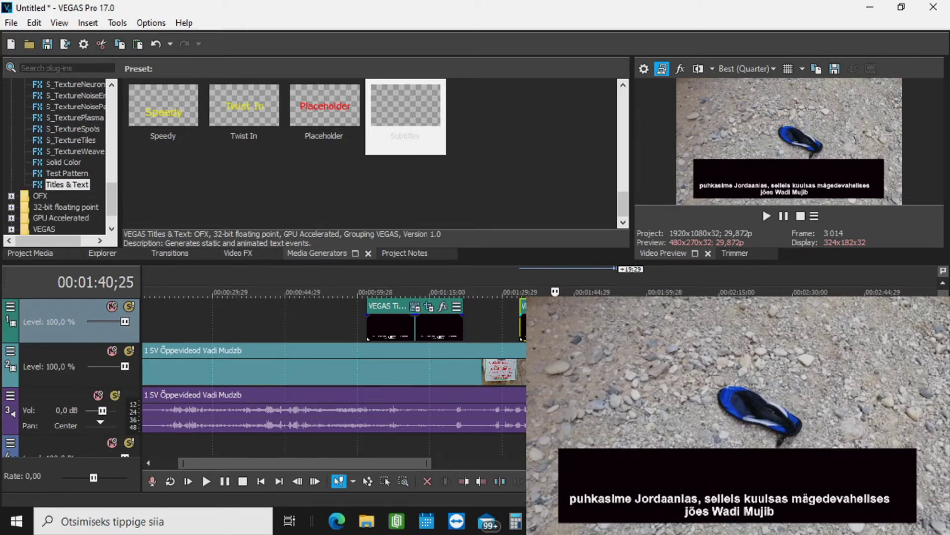
{"action": "left_click", "coordinate": [415, 307]}
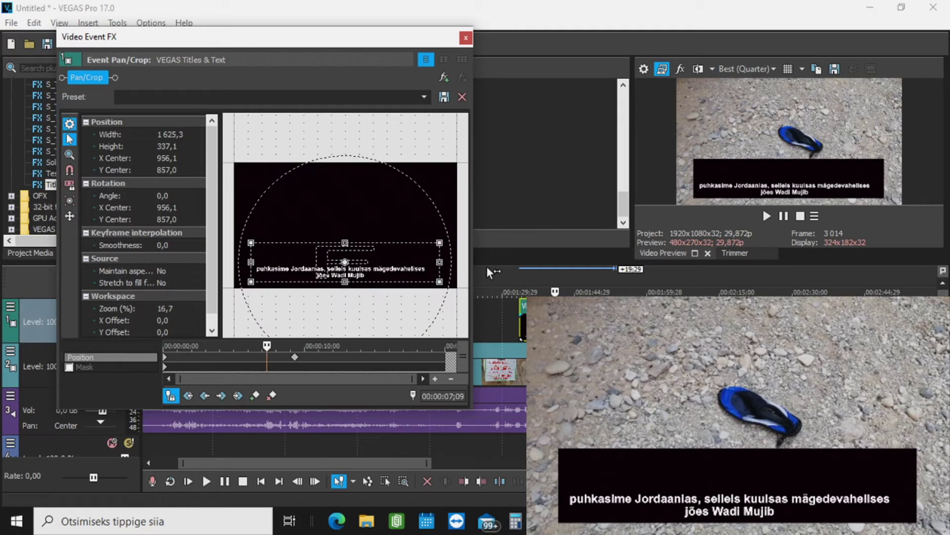
{"action": "left_click_drag", "start_coordinate": [343, 239], "coordinate": [351, 255]}
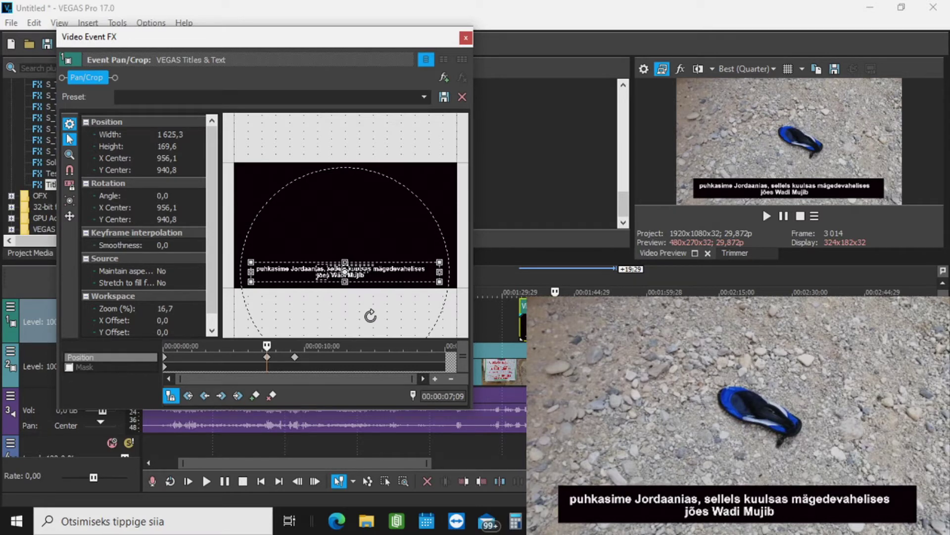
Save the project as "Subtgiitrid" in the desktop folder "Sony Vegase õppevideoteks"
{"action": "key", "text": "ctrl+s"}
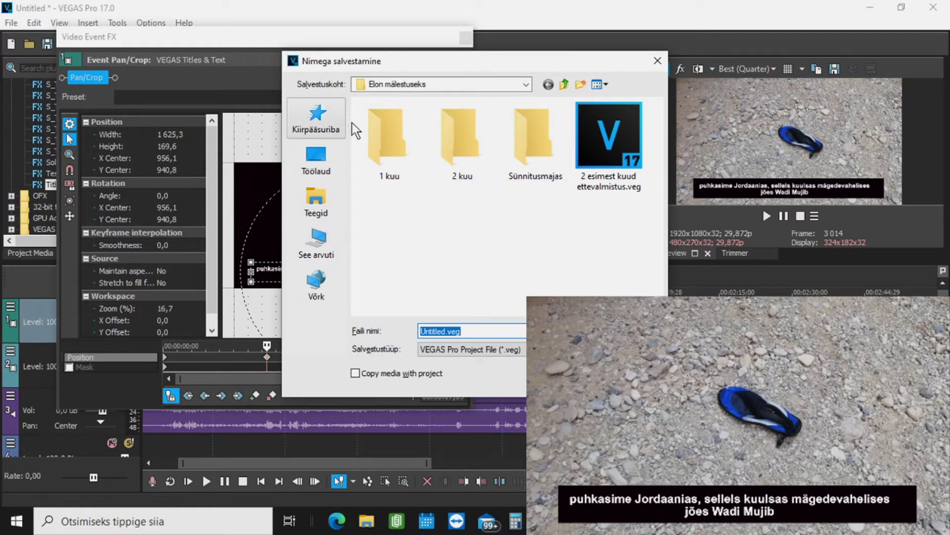
{"action": "left_click", "coordinate": [524, 82]}
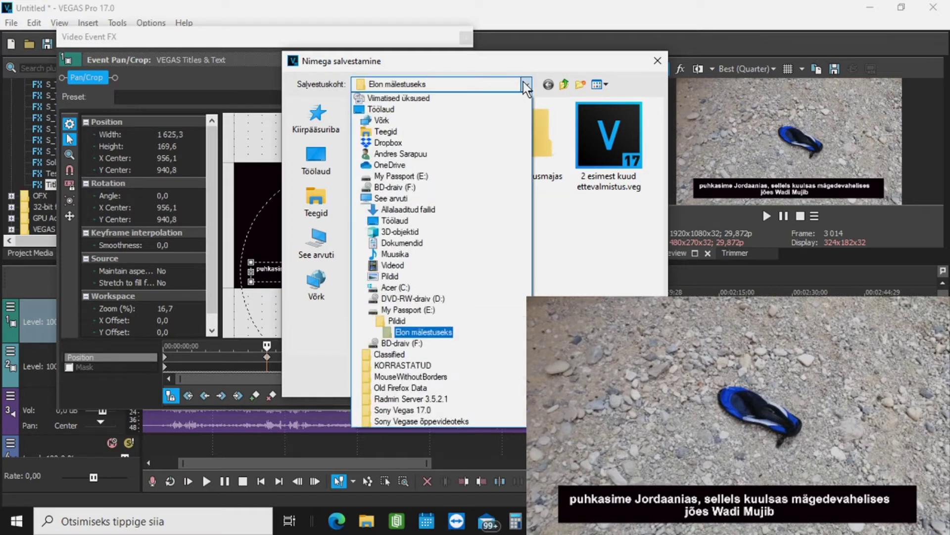
{"action": "left_click", "coordinate": [398, 308]}
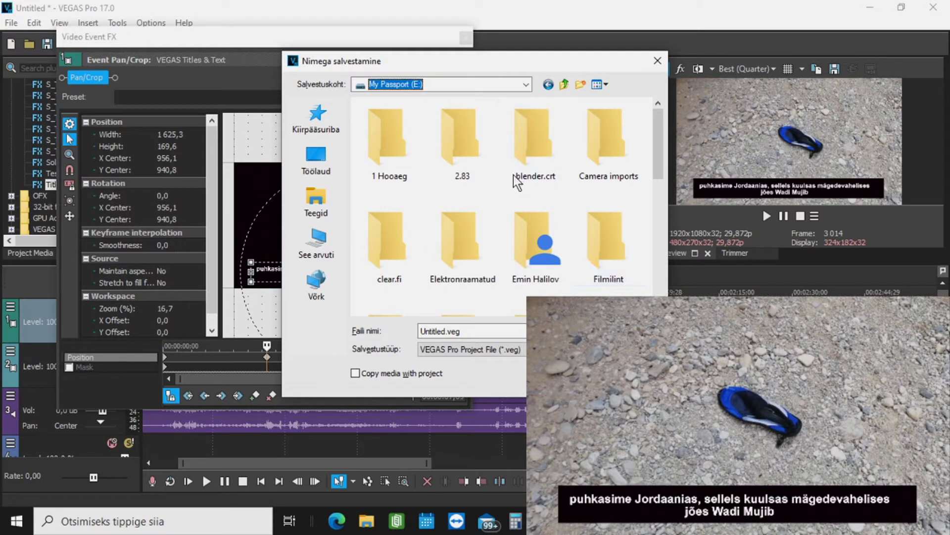
{"action": "left_click", "coordinate": [319, 155]}
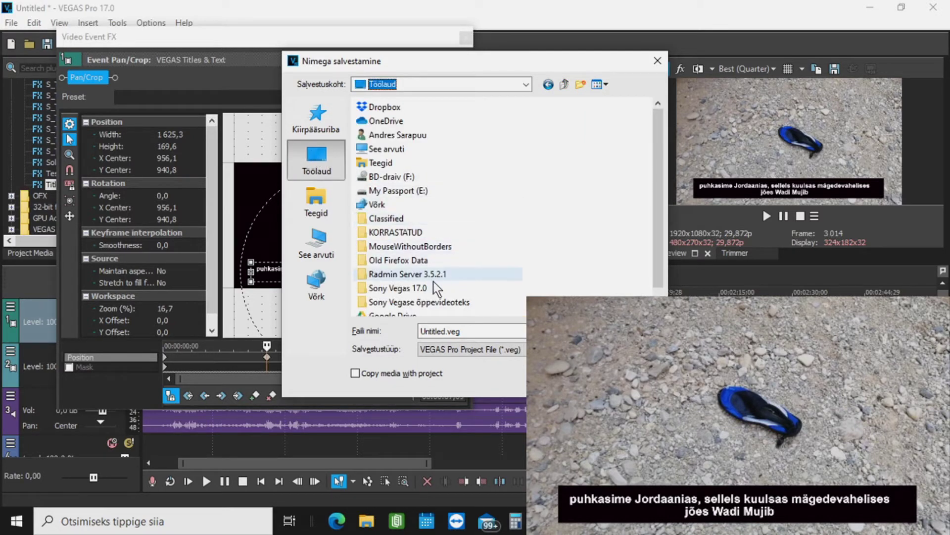
{"action": "left_click", "coordinate": [426, 303]}
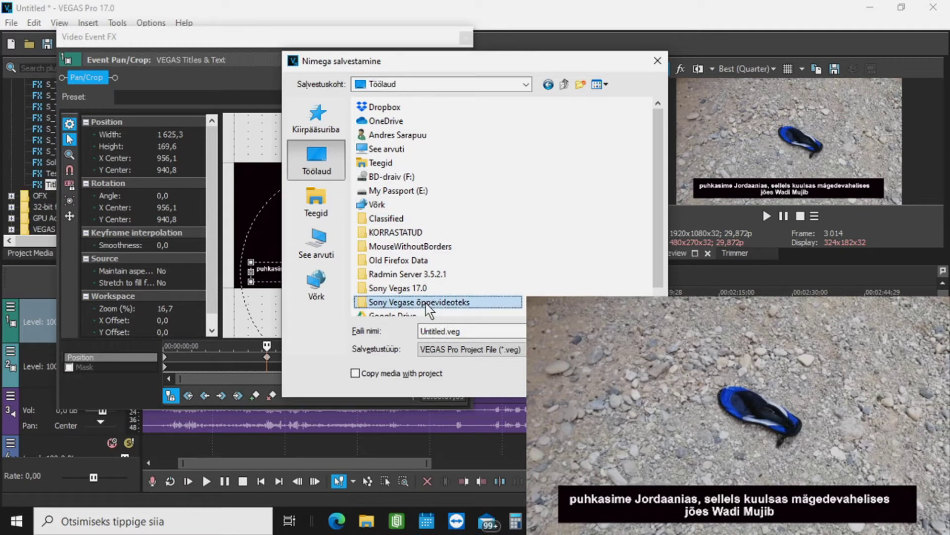
{"action": "double_click", "coordinate": [426, 303]}
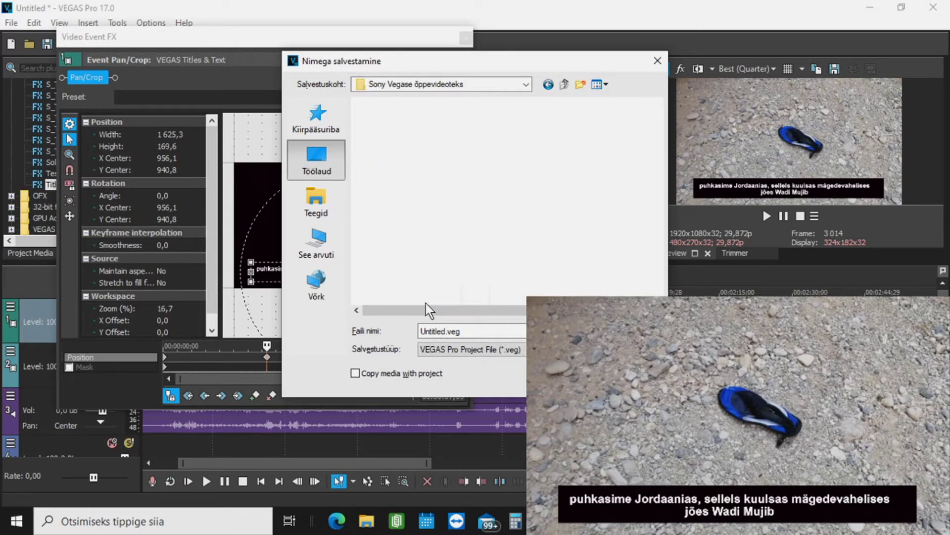
{"action": "left_click", "coordinate": [453, 328]}
{"action": "type", "text": "Subtgitrid"}
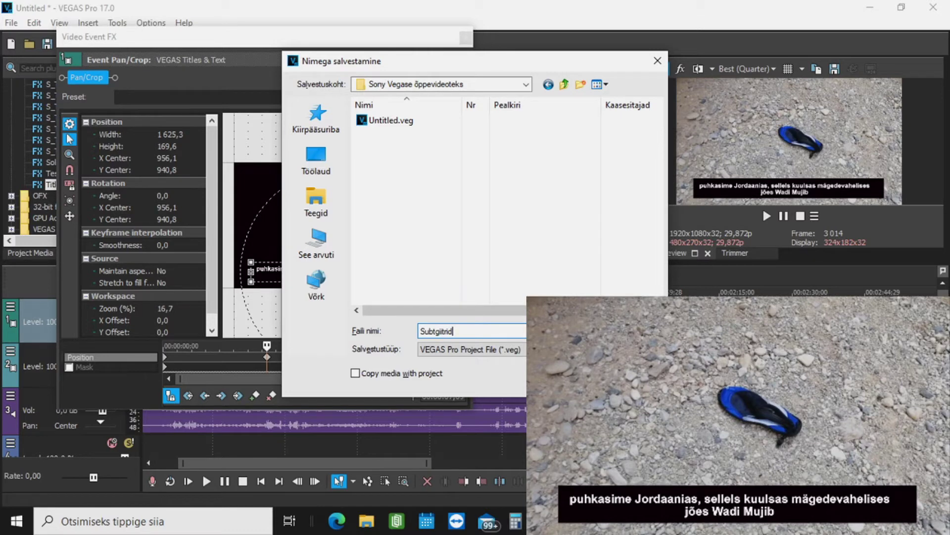
{"action": "key", "text": "Return"}
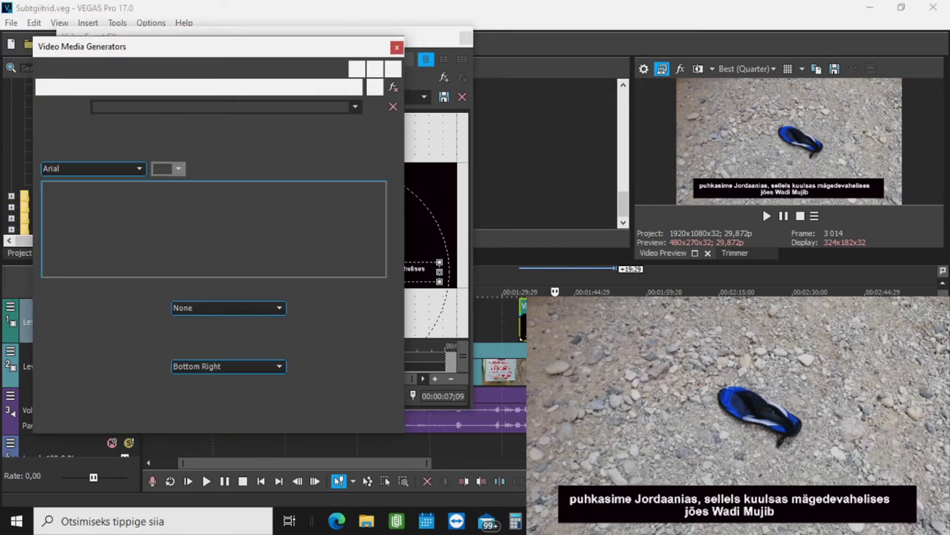
Shorten the pasted subtitle's text to the single line "puhkasime Jordaanias, sellels kuulsas mägeorus" and close the text and crop editors
{"action": "left_click", "coordinate": [262, 203]}
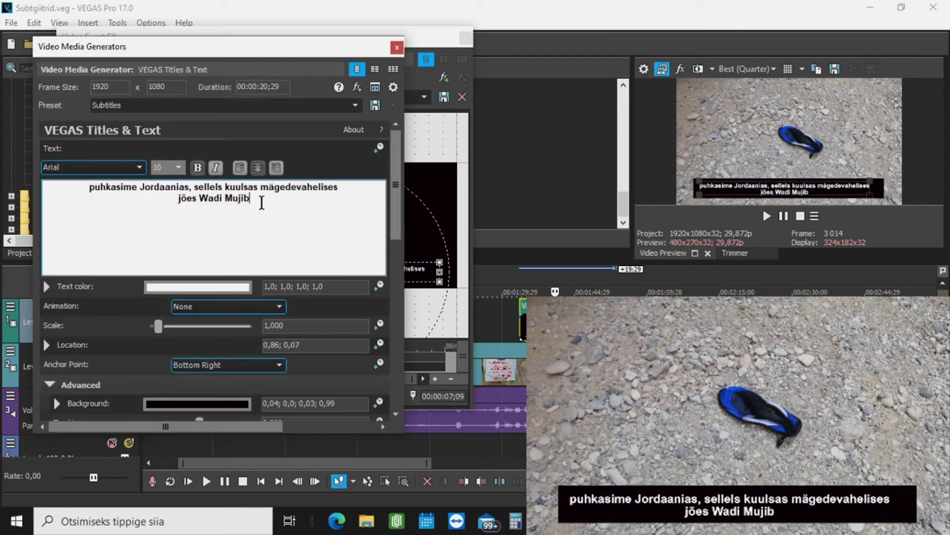
{"action": "key", "text": "BackSpace"}
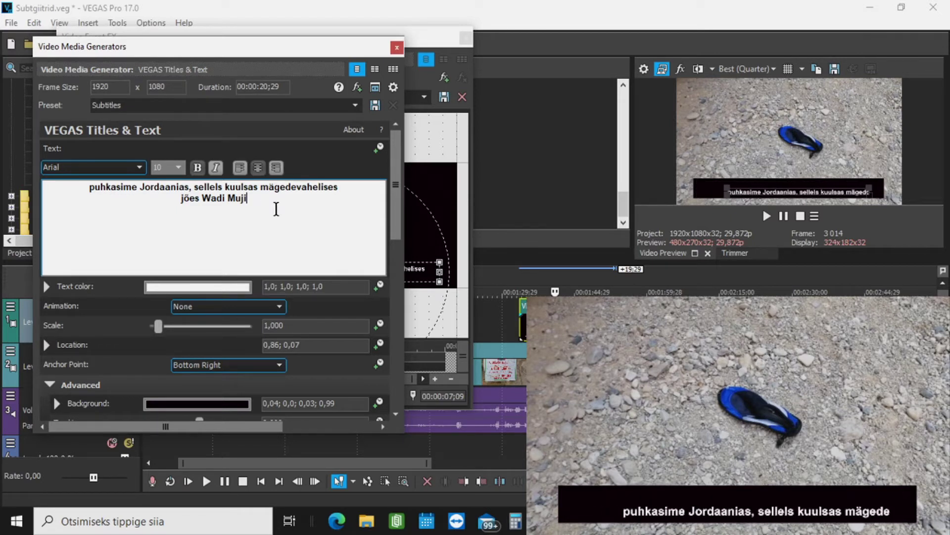
{"action": "key", "text": "BackSpace"}
{"action": "key", "text": "BackSpace"}
{"action": "key", "text": "BackSpace"}
{"action": "key", "text": "BackSpace"}
{"action": "key", "text": "BackSpace"}
{"action": "key", "text": "BackSpace"}
{"action": "key", "text": "BackSpace"}
{"action": "key", "text": "BackSpace"}
{"action": "key", "text": "BackSpace"}
{"action": "key", "text": "BackSpace"}
{"action": "key", "text": "BackSpace"}
{"action": "key", "text": "BackSpace"}
{"action": "key", "text": "BackSpace"}
{"action": "key", "text": "BackSpace"}
{"action": "key", "text": "BackSpace"}
{"action": "key", "text": "BackSpace"}
{"action": "key", "text": "BackSpace"}
{"action": "key", "text": "BackSpace"}
{"action": "key", "text": "BackSpace"}
{"action": "key", "text": "BackSpace"}
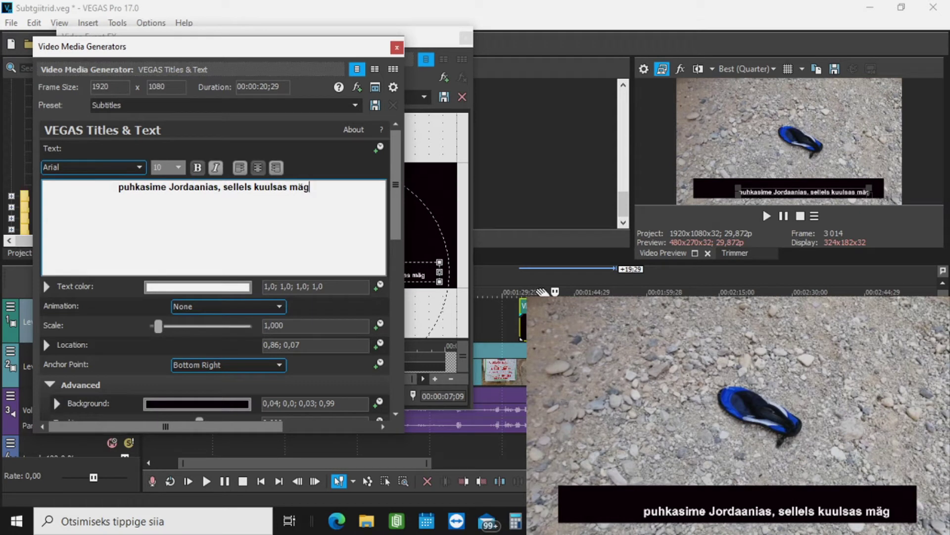
{"action": "type", "text": "es"}
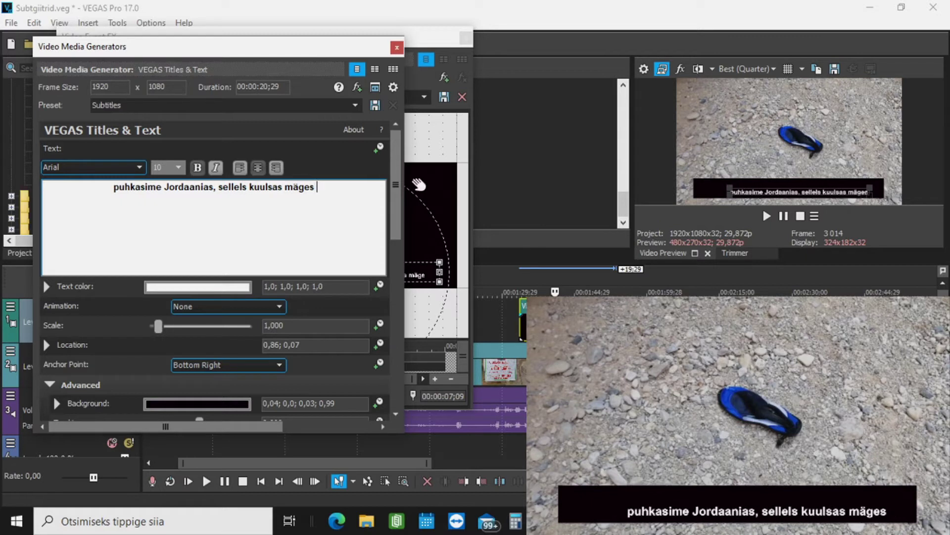
{"action": "key", "text": "BackSpace"}
{"action": "key", "text": "BackSpace"}
{"action": "key", "text": "BackSpace"}
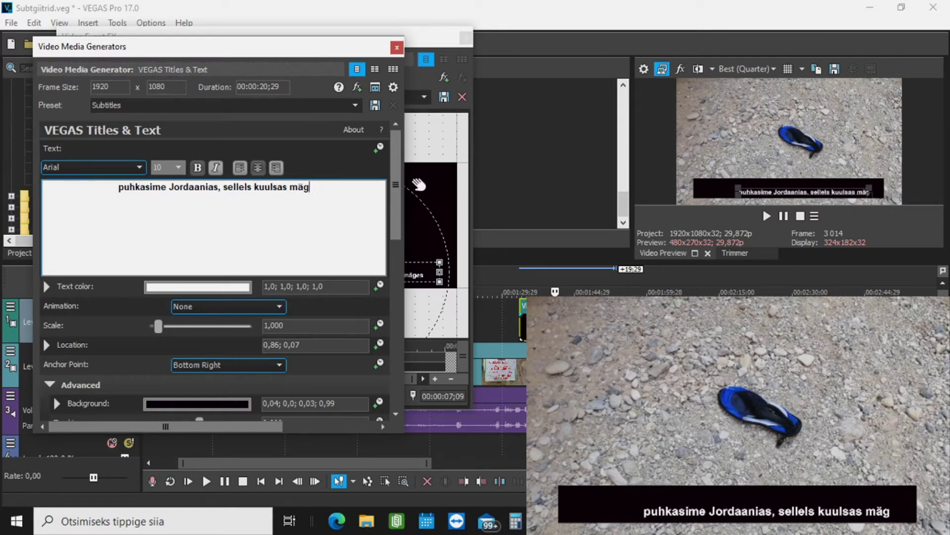
{"action": "type", "text": "eod"}
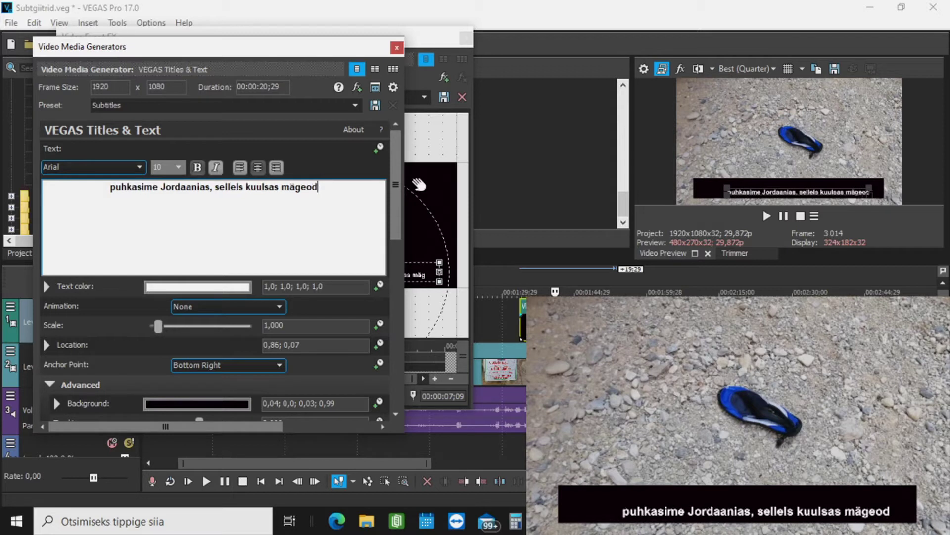
{"action": "key", "text": "BackSpace"}
{"action": "type", "text": "rus"}
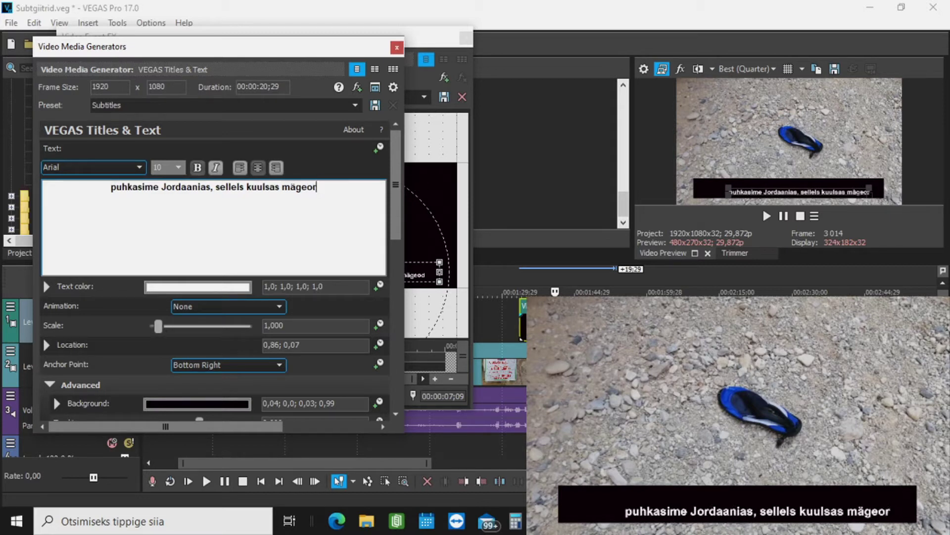
{"action": "left_click", "coordinate": [397, 45]}
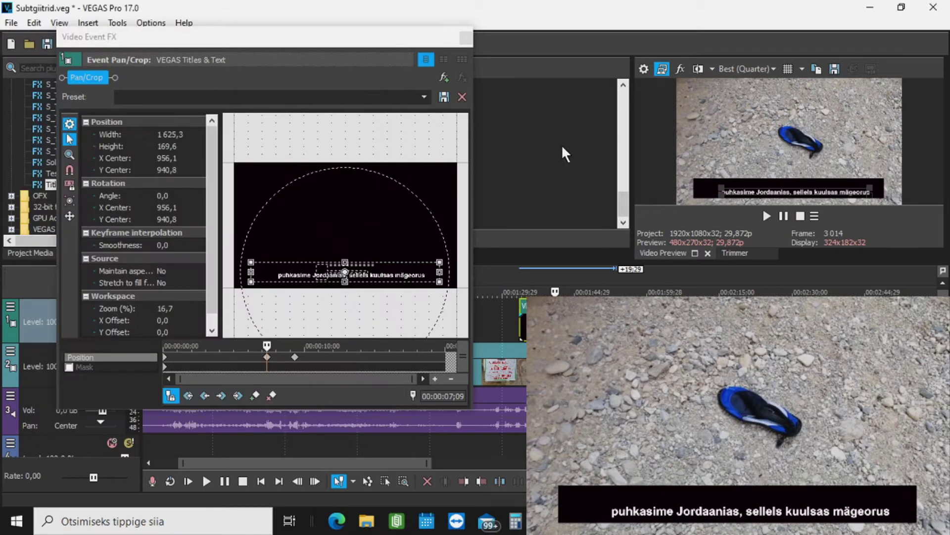
{"action": "left_click", "coordinate": [466, 37]}
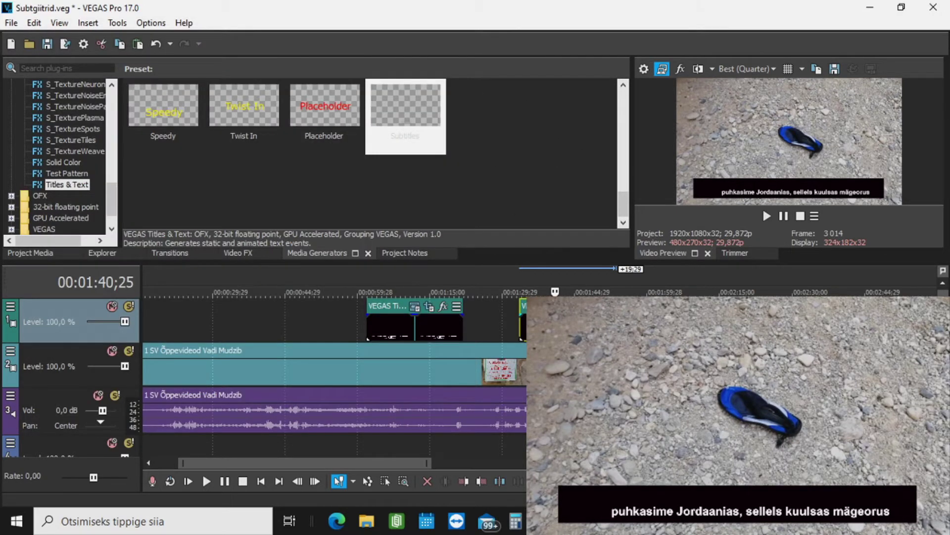
Move the pasted subtitle event about 8 seconds earlier on its track and delete its crop keyframes at 00:00:07;09 and 00:00:09;09
{"action": "left_click_drag", "start_coordinate": [624, 322], "coordinate": [491, 322]}
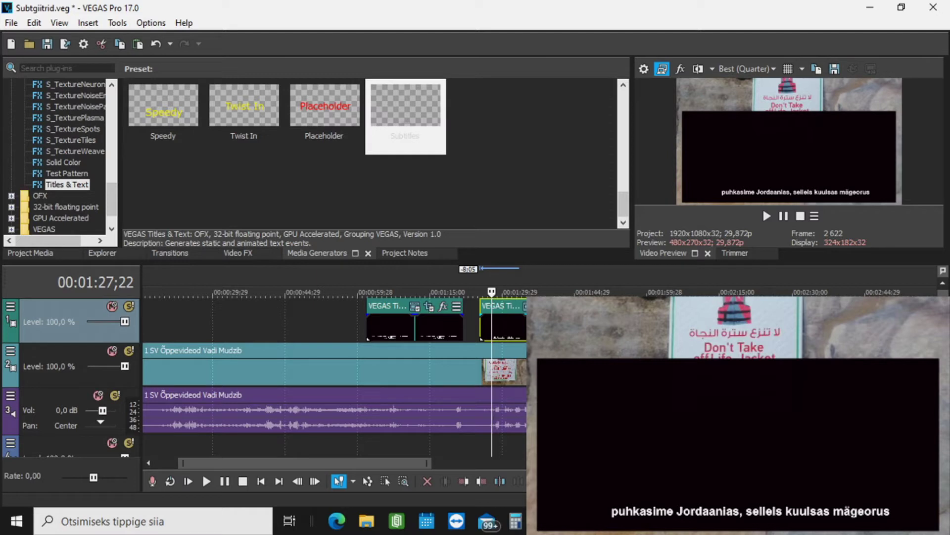
{"action": "left_click", "coordinate": [542, 307]}
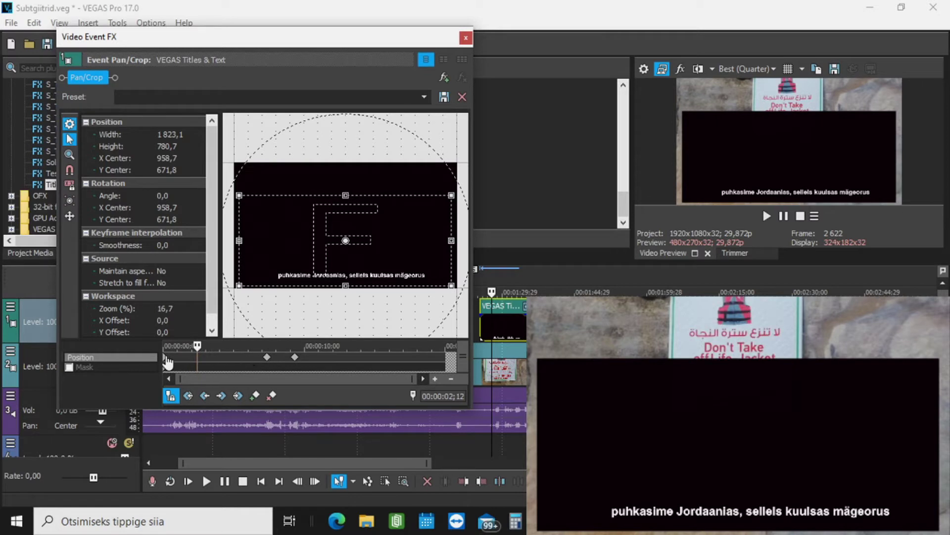
{"action": "left_click", "coordinate": [267, 357]}
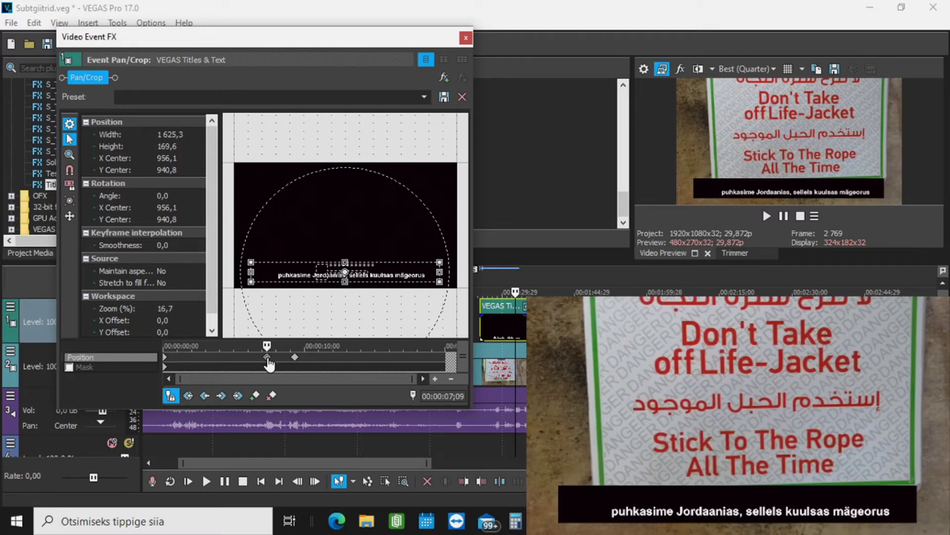
{"action": "right_click", "coordinate": [267, 355]}
{"action": "left_click", "coordinate": [305, 254]}
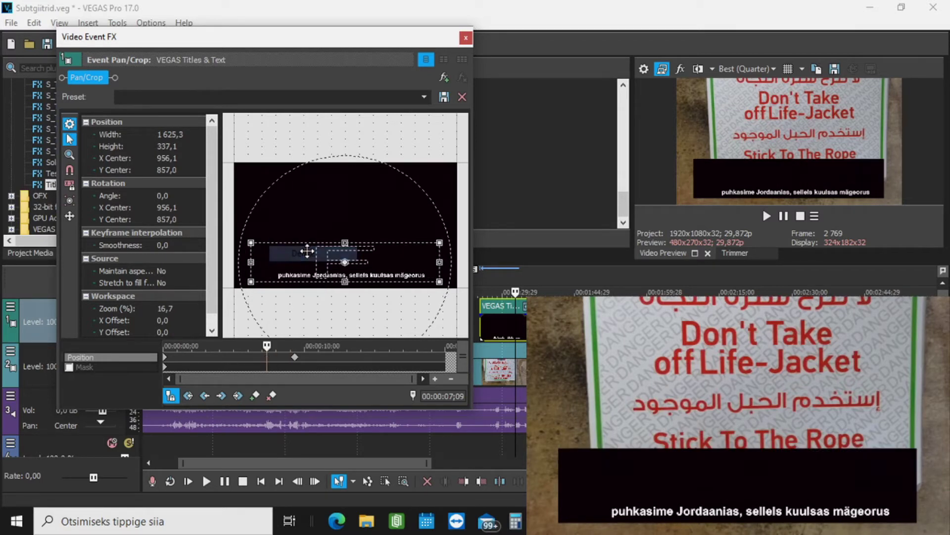
{"action": "left_click", "coordinate": [294, 357]}
{"action": "right_click", "coordinate": [293, 356]}
{"action": "left_click", "coordinate": [327, 253]}
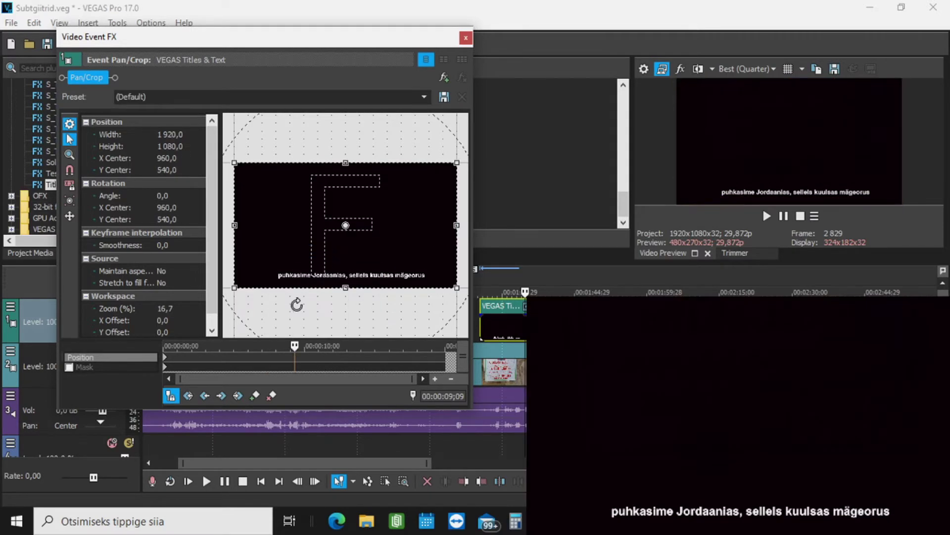
Crop the pasted subtitle's background at its start keyframe to a strip about 1 644,8 wide and 164,6 high, and save the project
{"action": "left_click", "coordinate": [166, 364]}
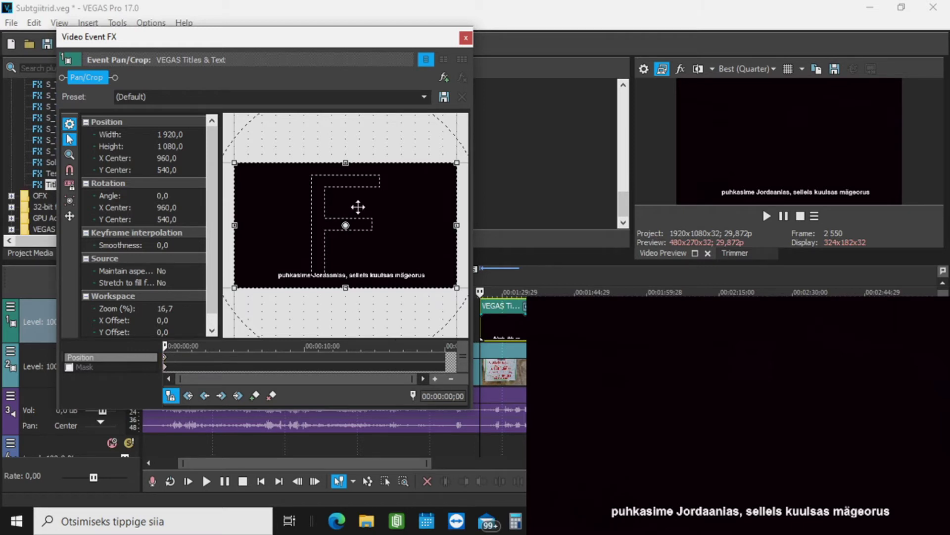
{"action": "left_click_drag", "start_coordinate": [348, 163], "coordinate": [356, 262]}
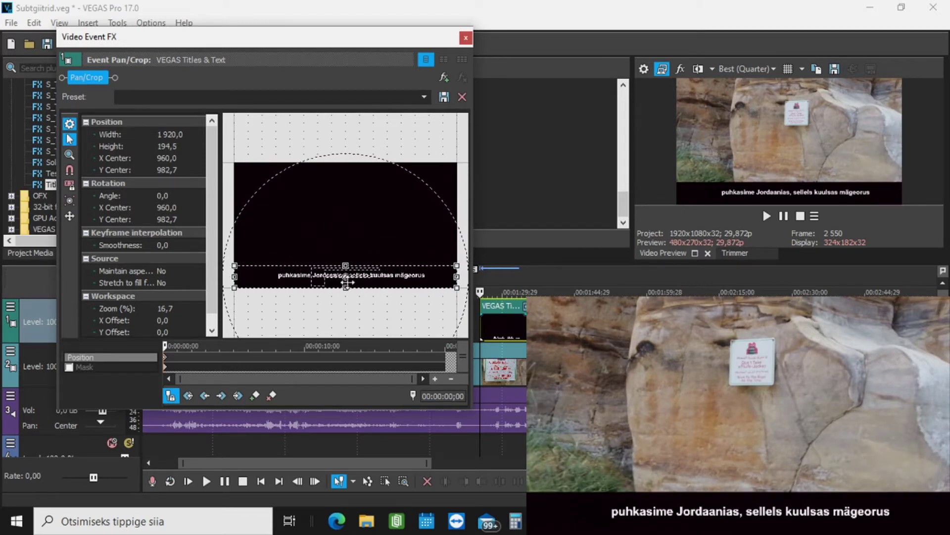
{"action": "left_click_drag", "start_coordinate": [345, 290], "coordinate": [346, 285]}
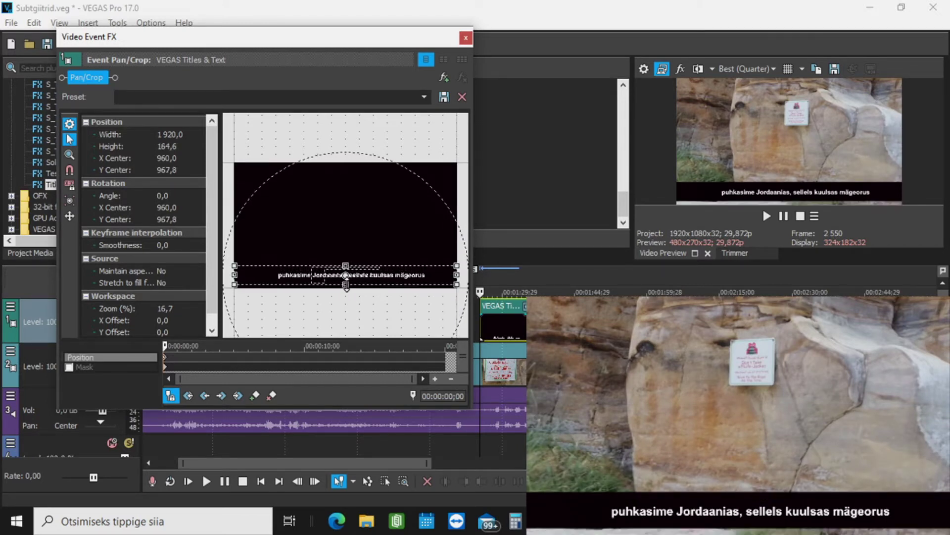
{"action": "left_click_drag", "start_coordinate": [235, 275], "coordinate": [251, 275]}
{"action": "left_click_drag", "start_coordinate": [456, 275], "coordinate": [441, 274]}
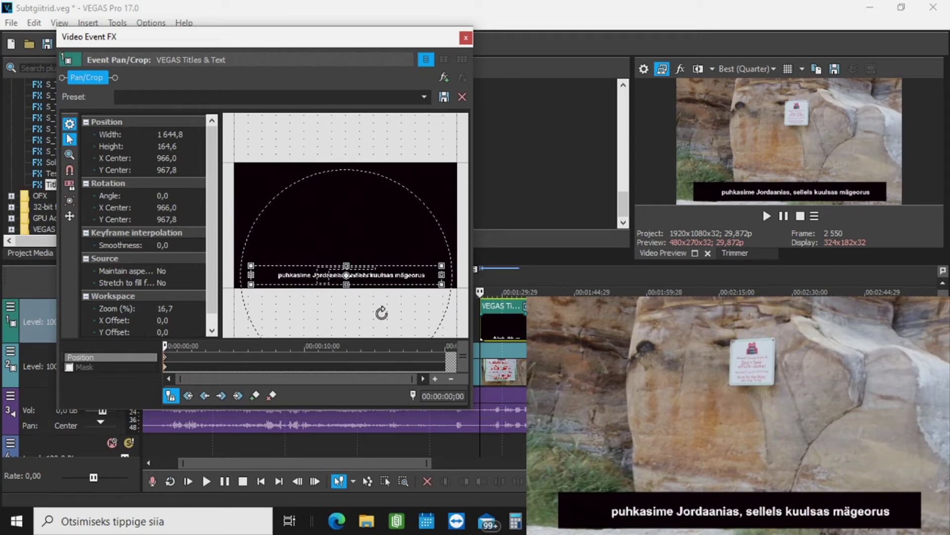
{"action": "left_click", "coordinate": [510, 341]}
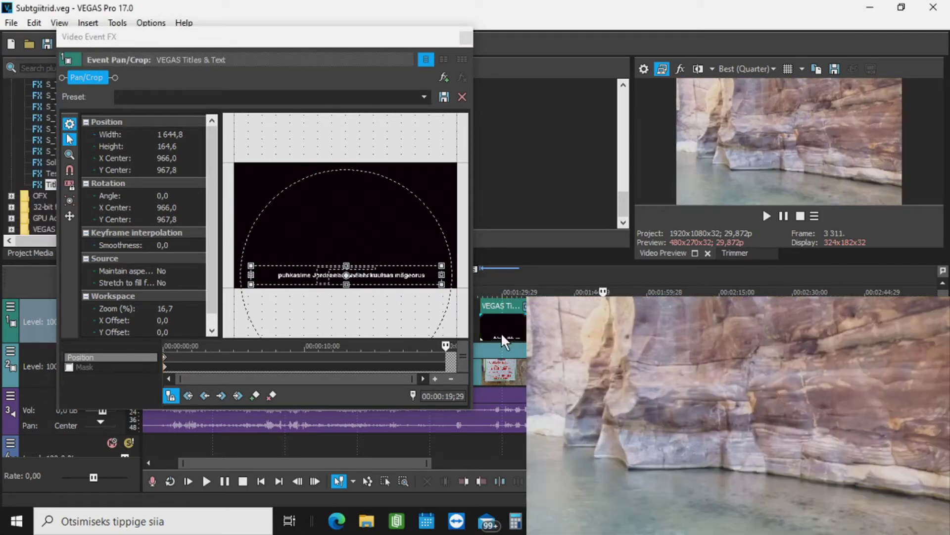
{"action": "left_click", "coordinate": [465, 38]}
Play back the second subtitle from 00:01:24;05 and the first subtitle from 00:01:01;26 to examine their background strips
{"action": "left_click", "coordinate": [474, 320]}
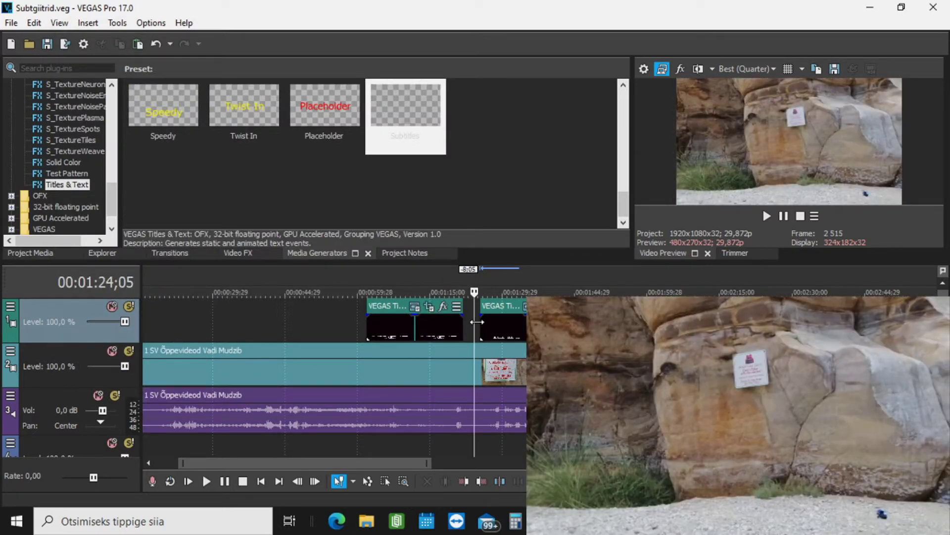
{"action": "key", "text": "space"}
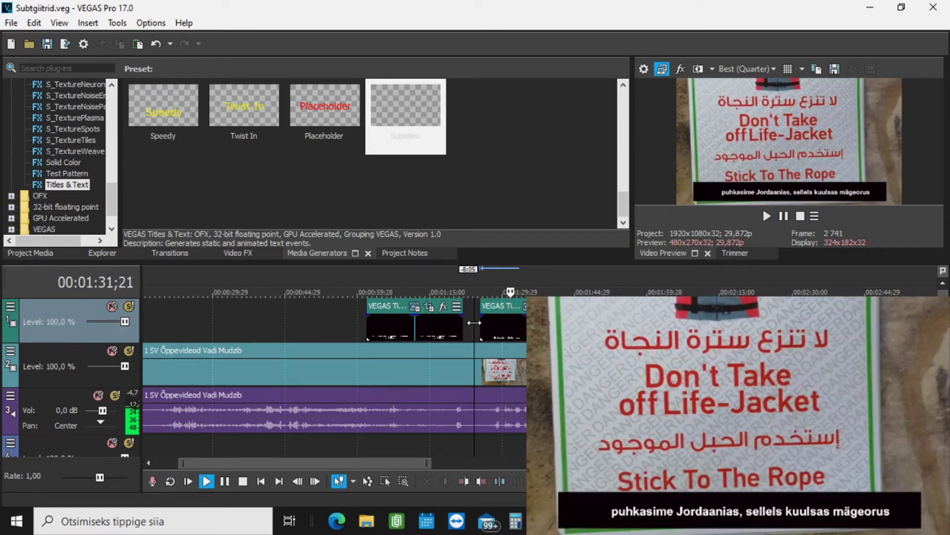
{"action": "key", "text": "Return"}
{"action": "left_click", "coordinate": [363, 322]}
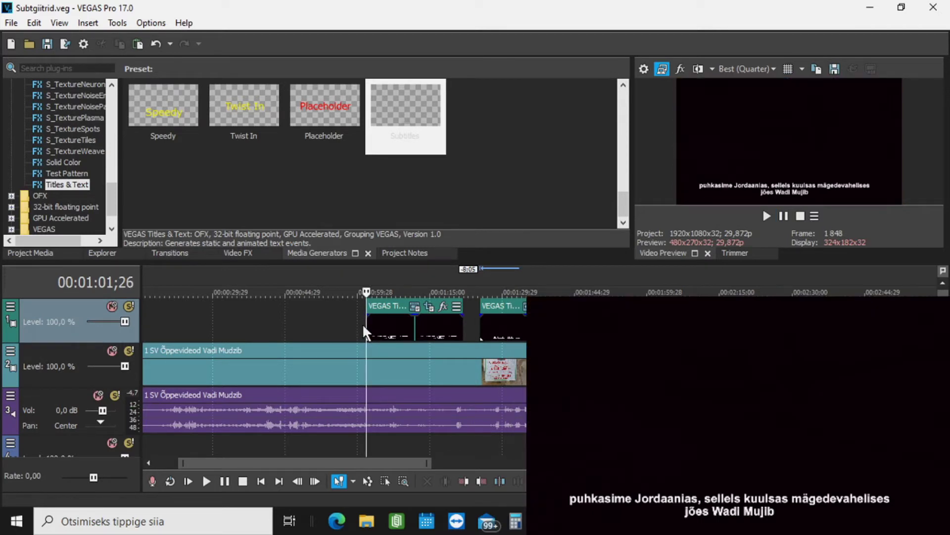
{"action": "key", "text": "space"}
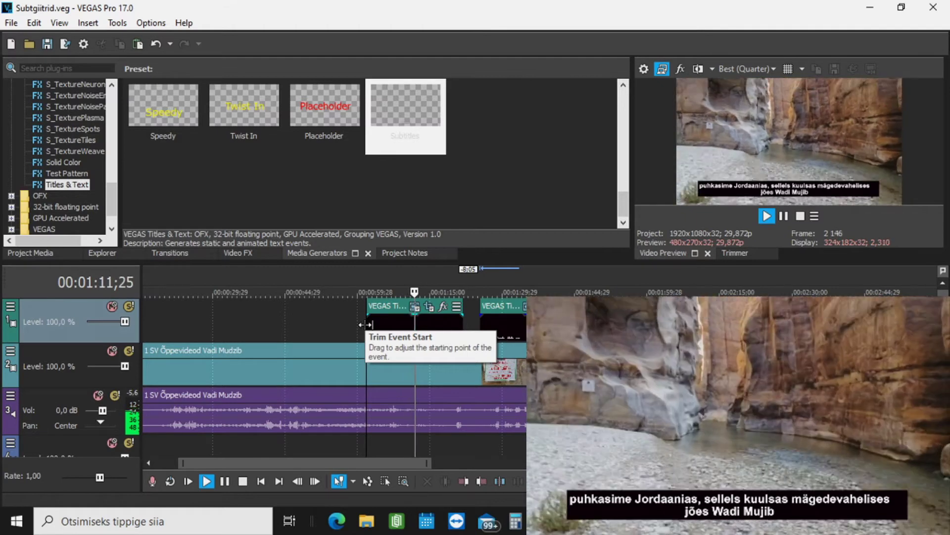
{"action": "key", "text": "space"}
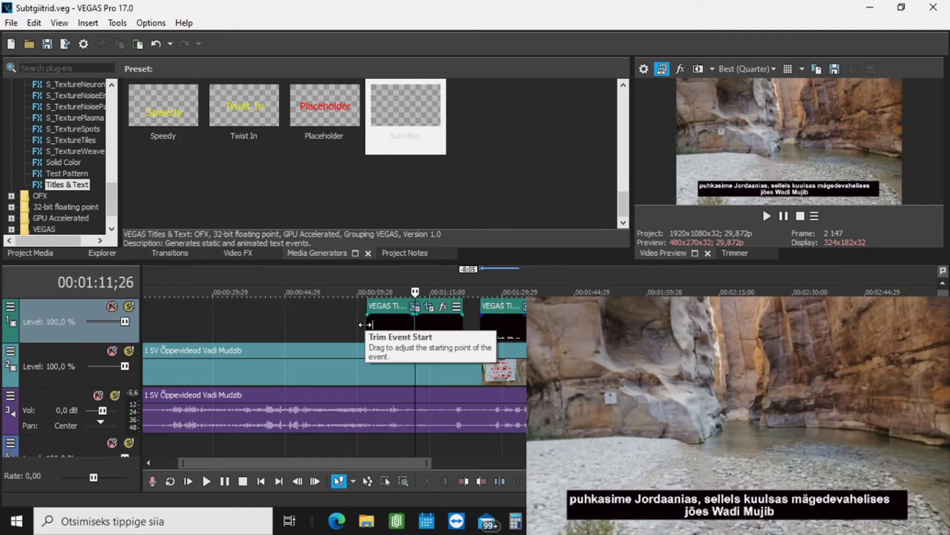
Delete the first subtitle's crop keyframe at 00:00:09;09 and move its crop cursor to the start at 00:00:00;00
{"action": "left_click", "coordinate": [429, 308]}
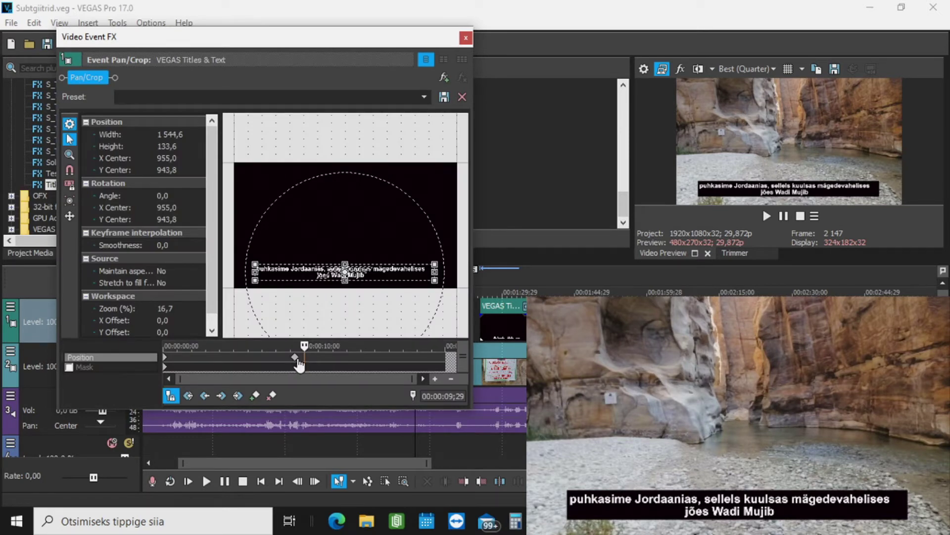
{"action": "left_click", "coordinate": [295, 357]}
{"action": "right_click", "coordinate": [295, 356]}
{"action": "left_click", "coordinate": [324, 253]}
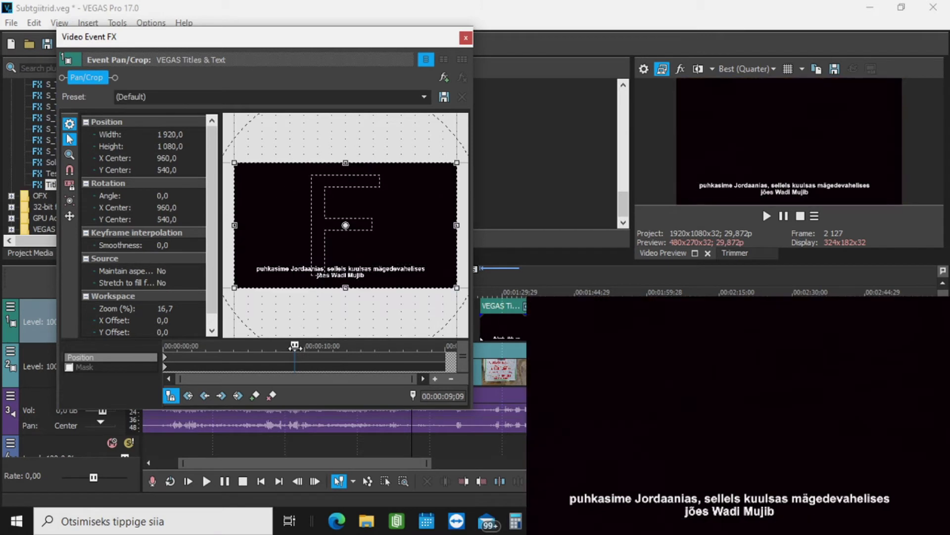
{"action": "left_click_drag", "start_coordinate": [195, 352], "coordinate": [170, 354]}
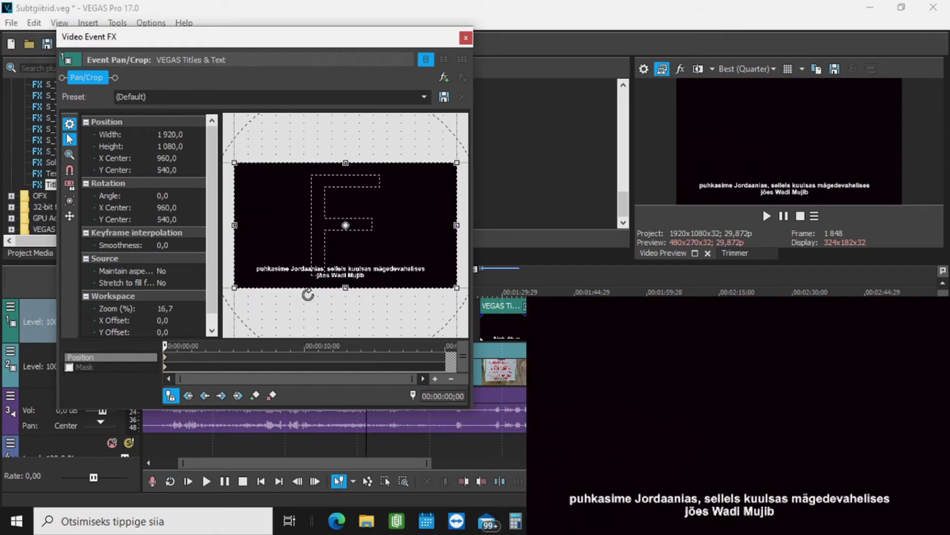
Crop the first subtitle's background at its start keyframe to a strip about 1 590,9 wide and 176,6 high, and play it back
{"action": "left_click_drag", "start_coordinate": [345, 160], "coordinate": [345, 283]}
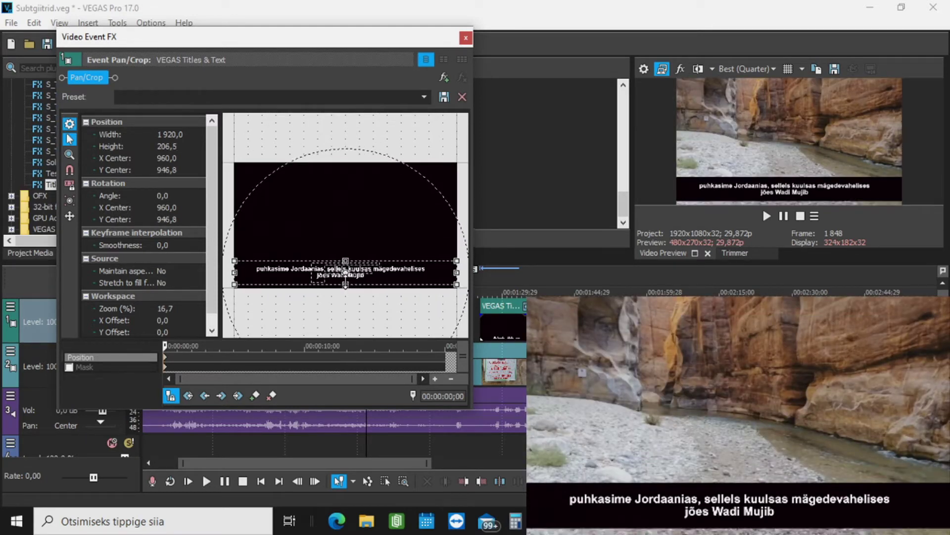
{"action": "left_click_drag", "start_coordinate": [231, 273], "coordinate": [250, 273]}
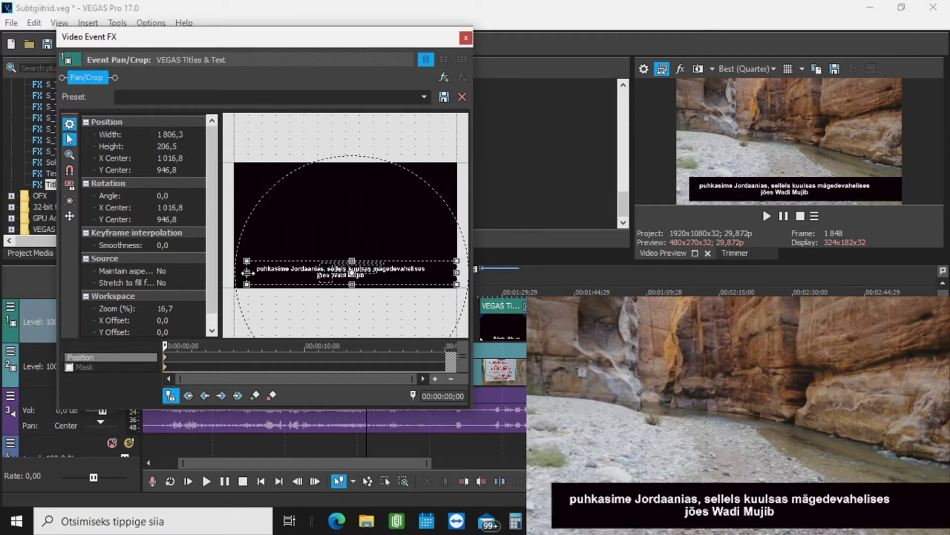
{"action": "left_click_drag", "start_coordinate": [458, 273], "coordinate": [436, 273]}
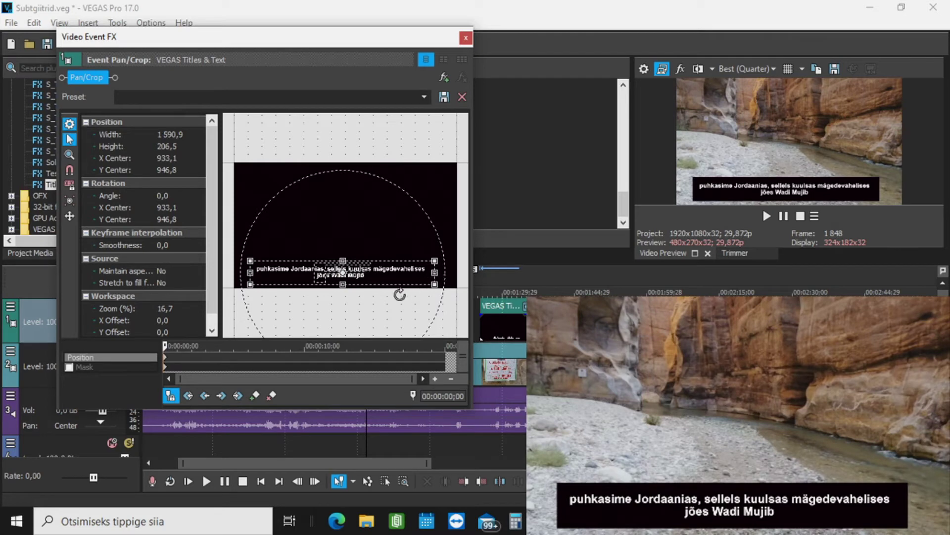
{"action": "left_click_drag", "start_coordinate": [343, 286], "coordinate": [343, 282]}
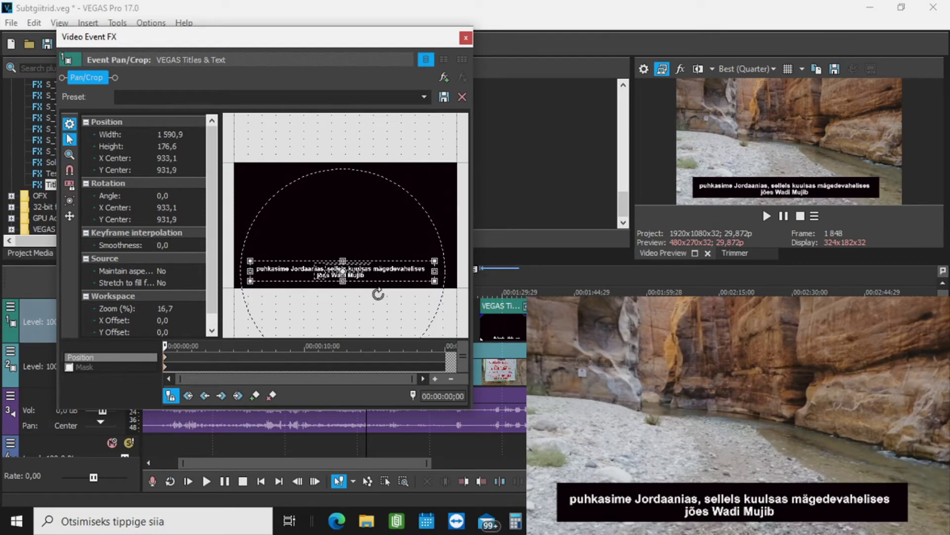
{"action": "left_click", "coordinate": [466, 38]}
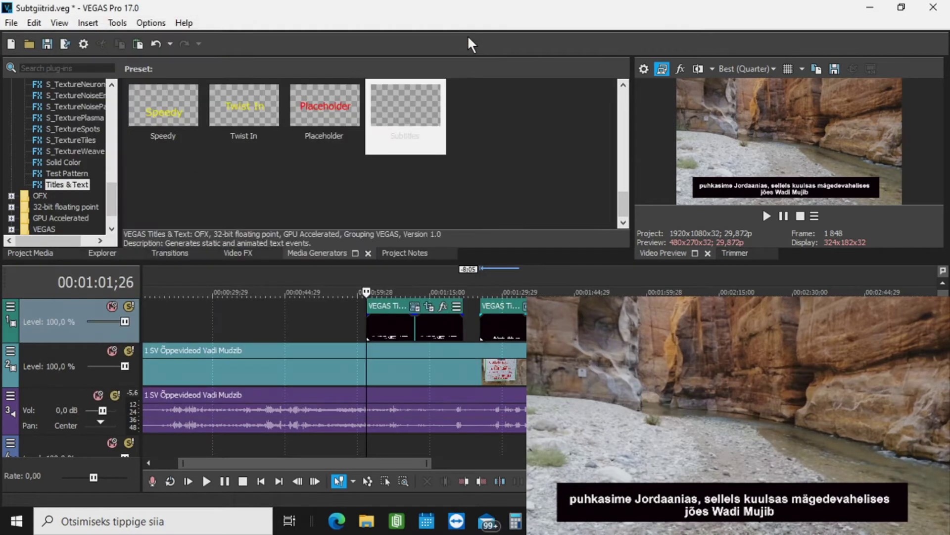
{"action": "key", "text": "space"}
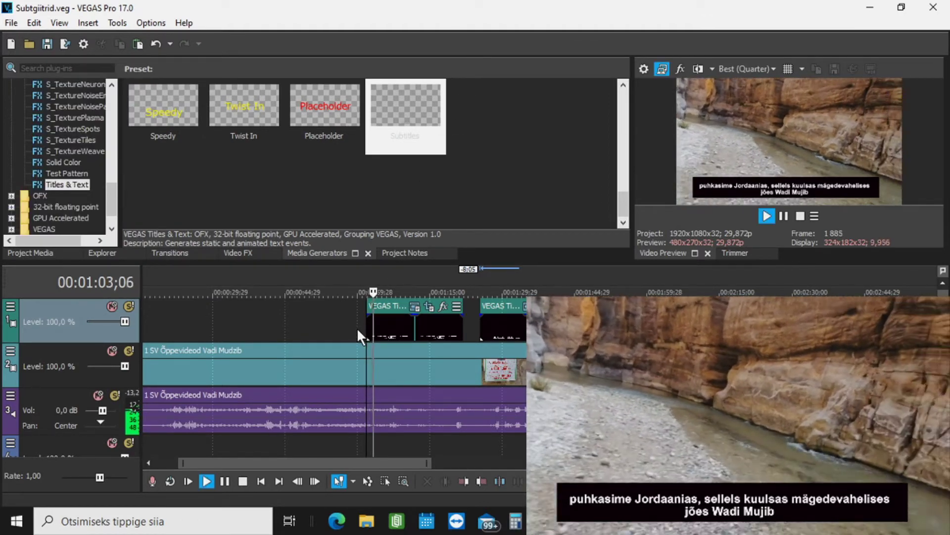
{"action": "key", "text": "space"}
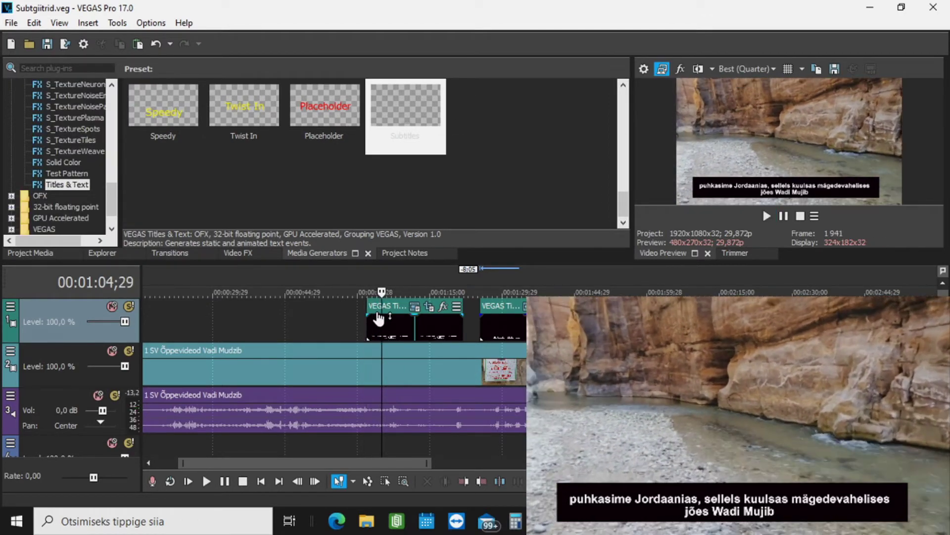
Copy the first subtitle event and paste it at 00:01:55;21 as a new copy of the source media
{"action": "left_click", "coordinate": [375, 306]}
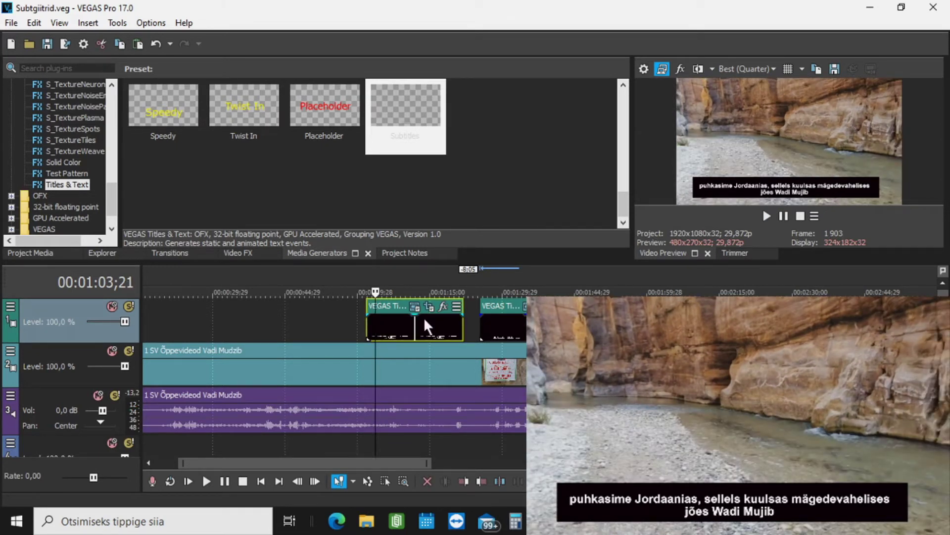
{"action": "right_click", "coordinate": [384, 310]}
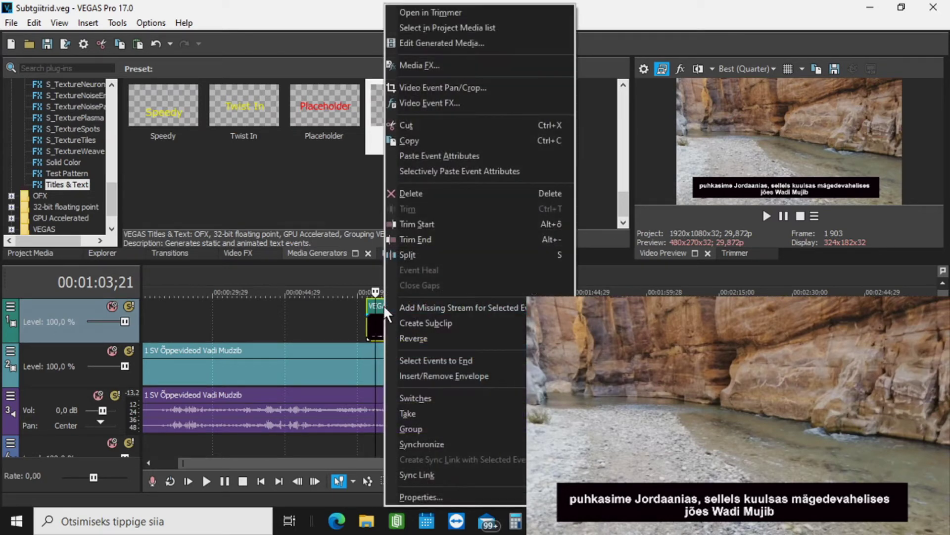
{"action": "left_click", "coordinate": [420, 139]}
{"action": "left_click", "coordinate": [627, 290]}
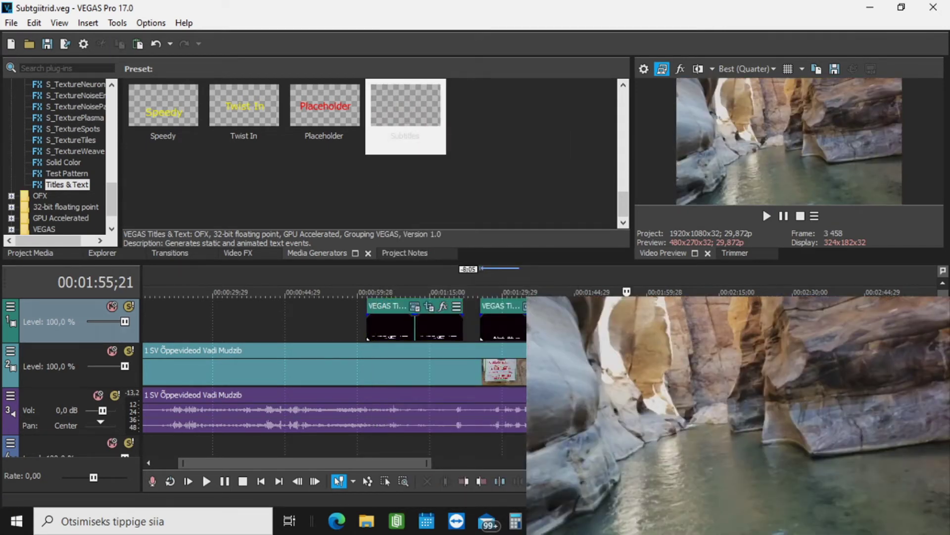
{"action": "key", "text": "ctrl+v"}
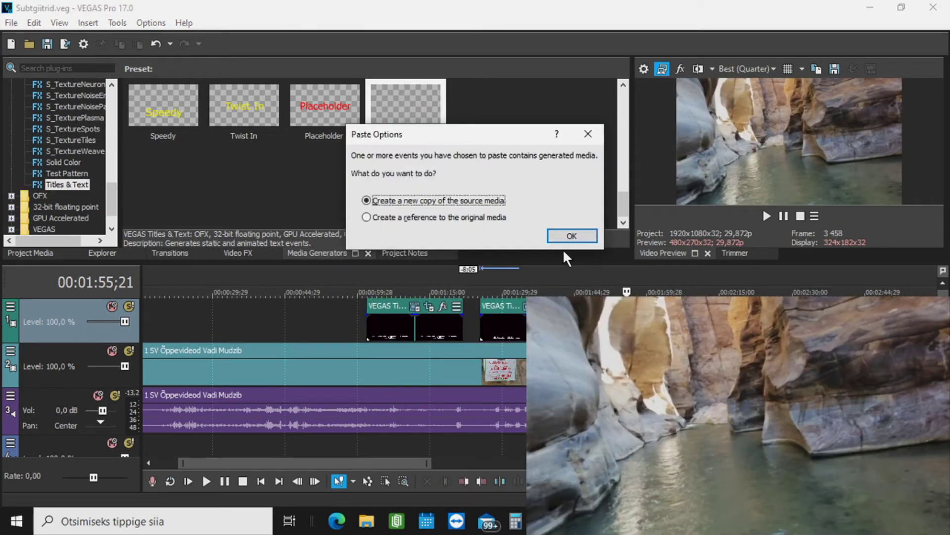
{"action": "left_click", "coordinate": [576, 236]}
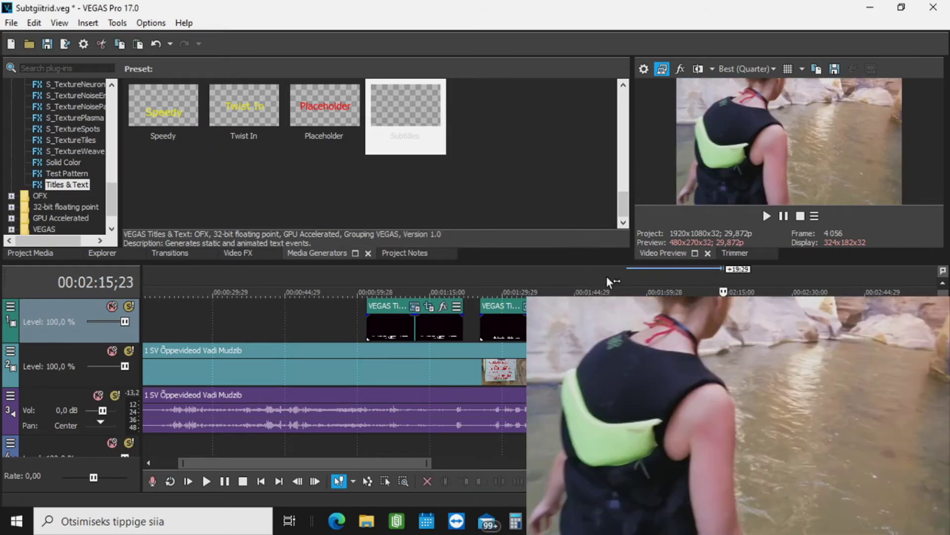
Play back the newly pasted third subtitle from 00:01:53;16 to examine its background strip
{"action": "left_click", "coordinate": [617, 291]}
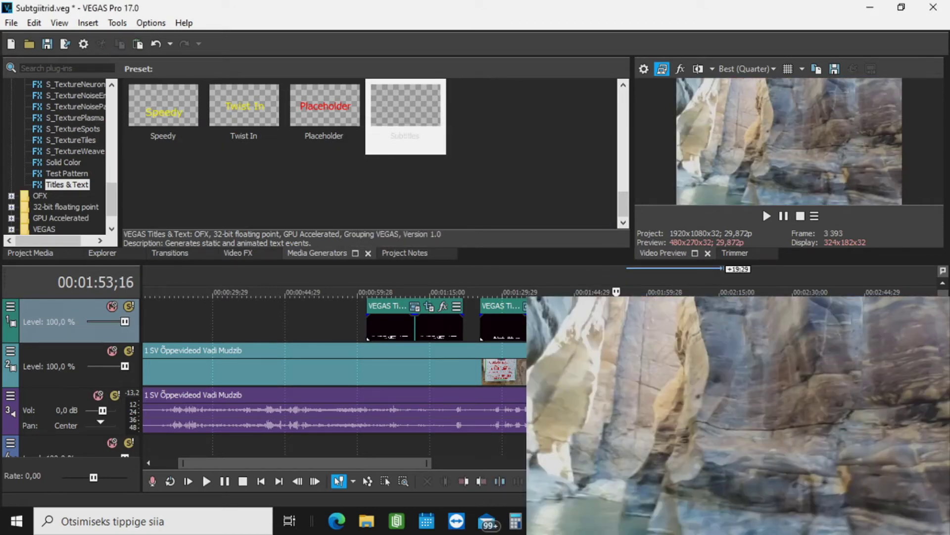
{"action": "key", "text": "space"}
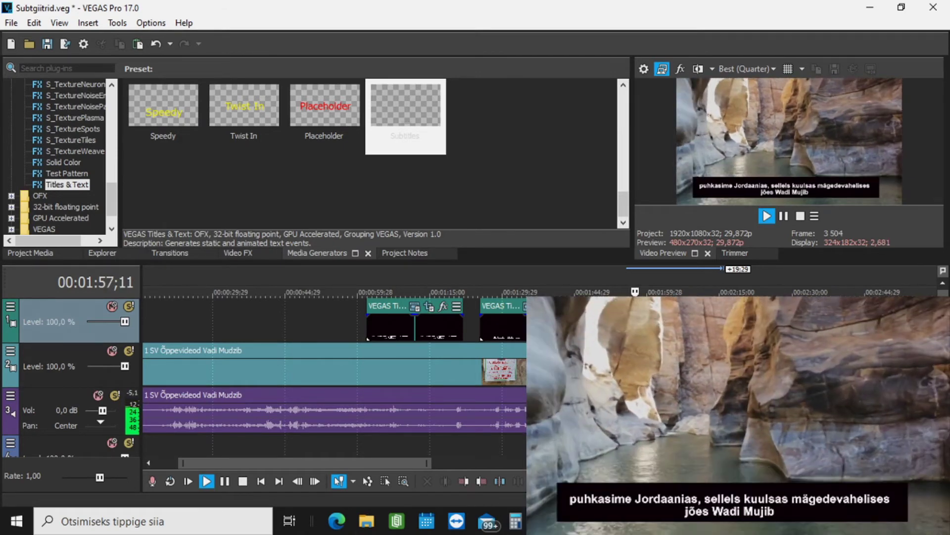
{"action": "key", "text": "Return"}
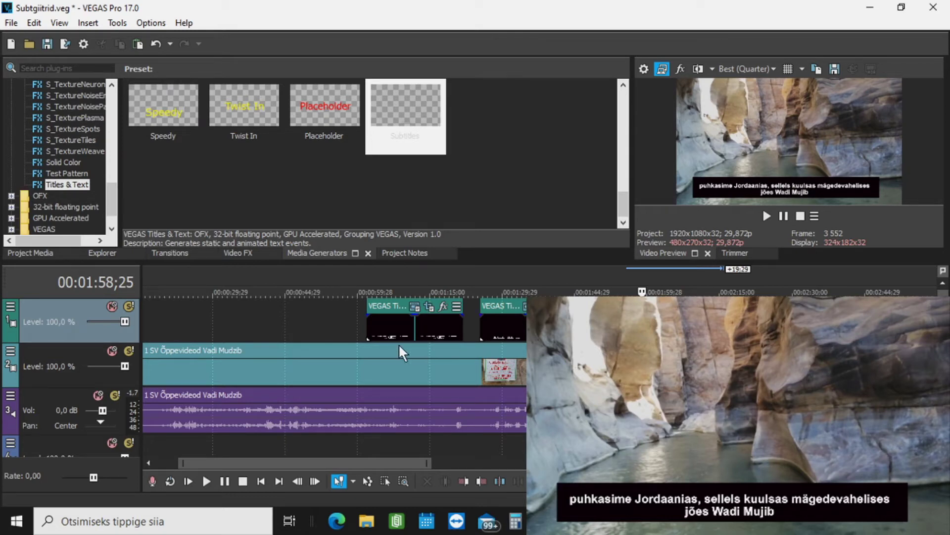
Set the seconds of the first subtitle's generated media duration to 05
{"action": "left_click", "coordinate": [364, 346]}
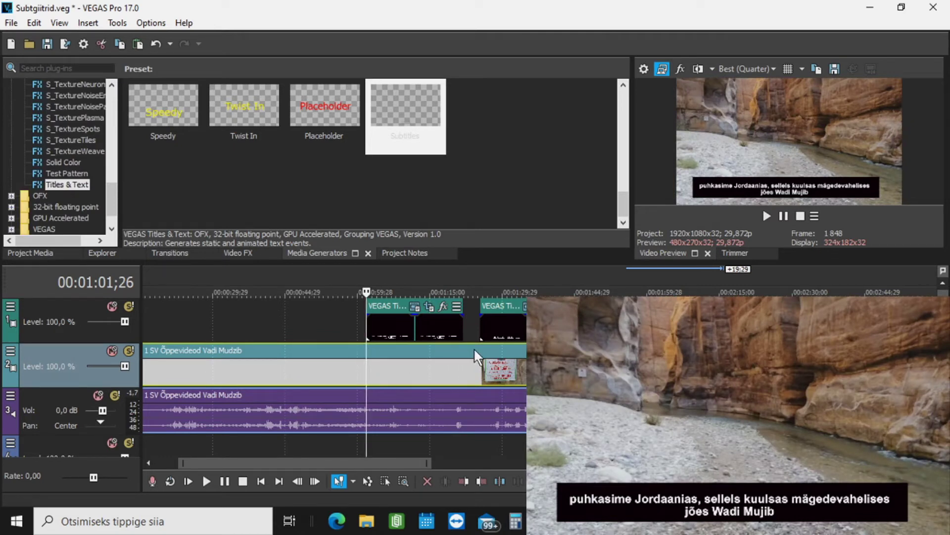
{"action": "left_click", "coordinate": [415, 308]}
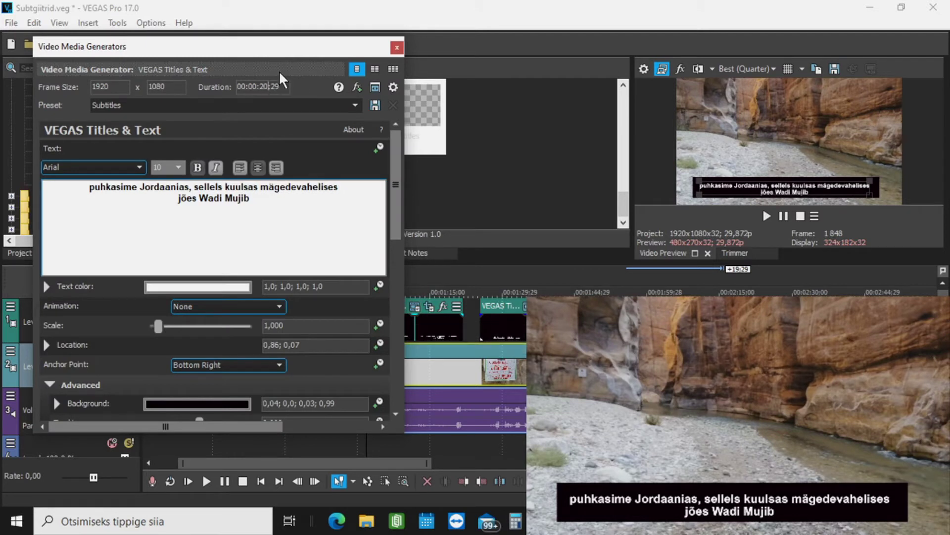
{"action": "type", "text": "05"}
{"action": "key", "text": "Return"}
{"action": "left_click", "coordinate": [396, 47]}
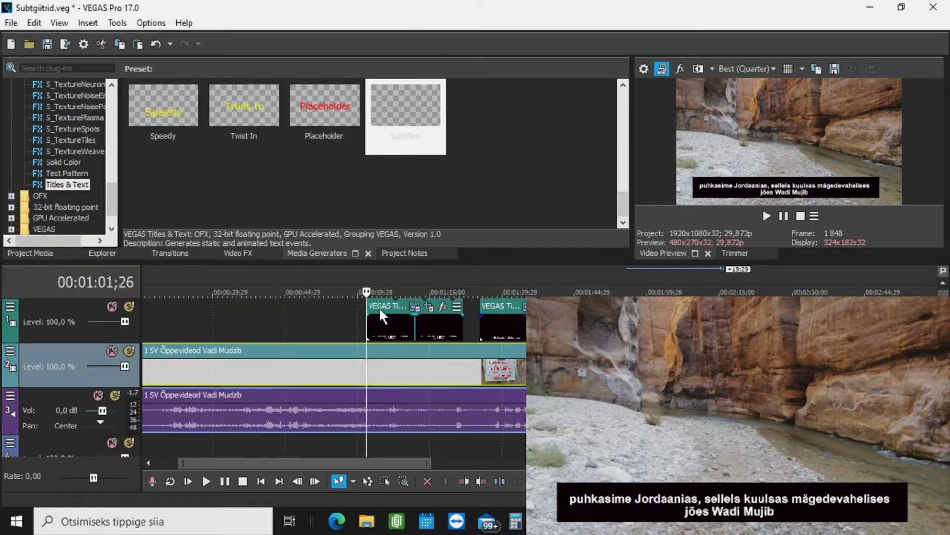
Shorten the end of the first subtitle event by about 14 seconds and play it back from 00:01:01;26
{"action": "scroll", "coordinate": [388, 331], "scroll_direction": "up", "scroll_amount": 3}
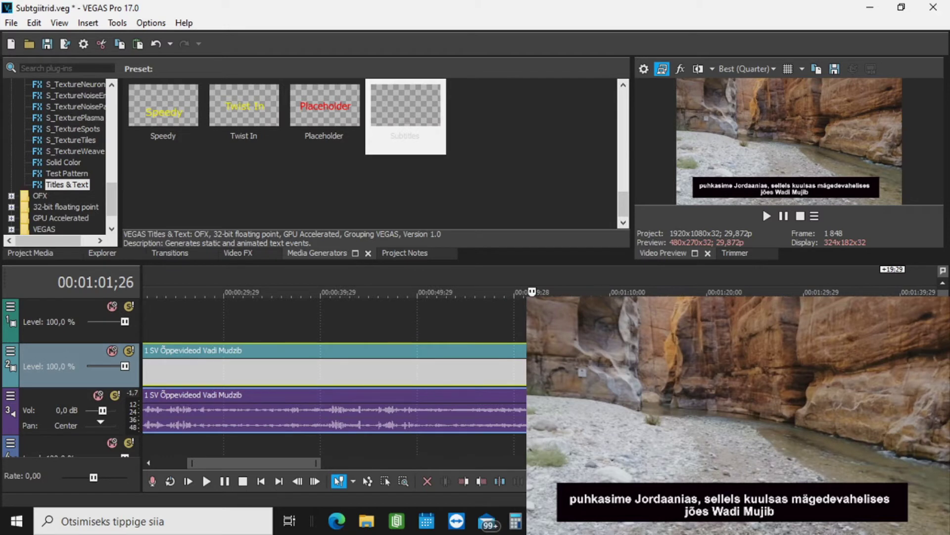
{"action": "left_click_drag", "start_coordinate": [892, 269], "coordinate": [576, 269]}
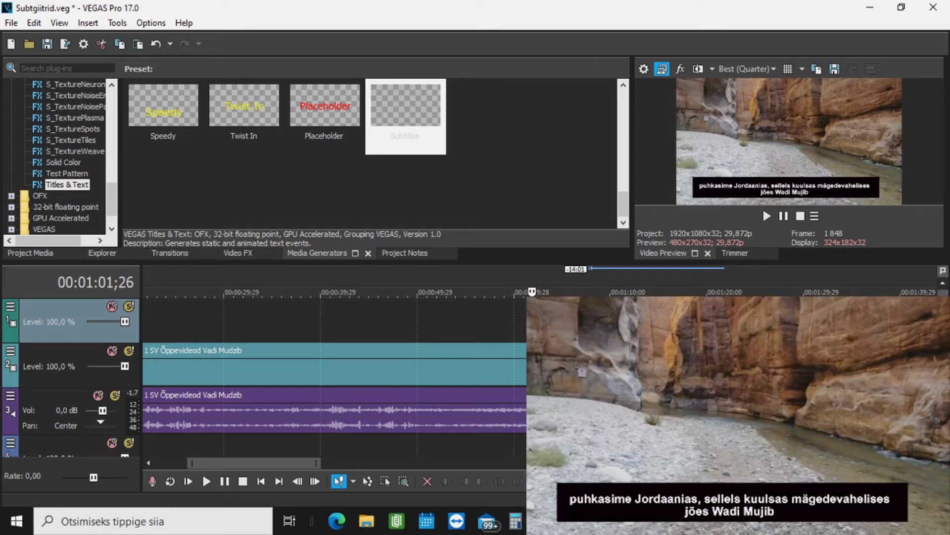
{"action": "key", "text": "space"}
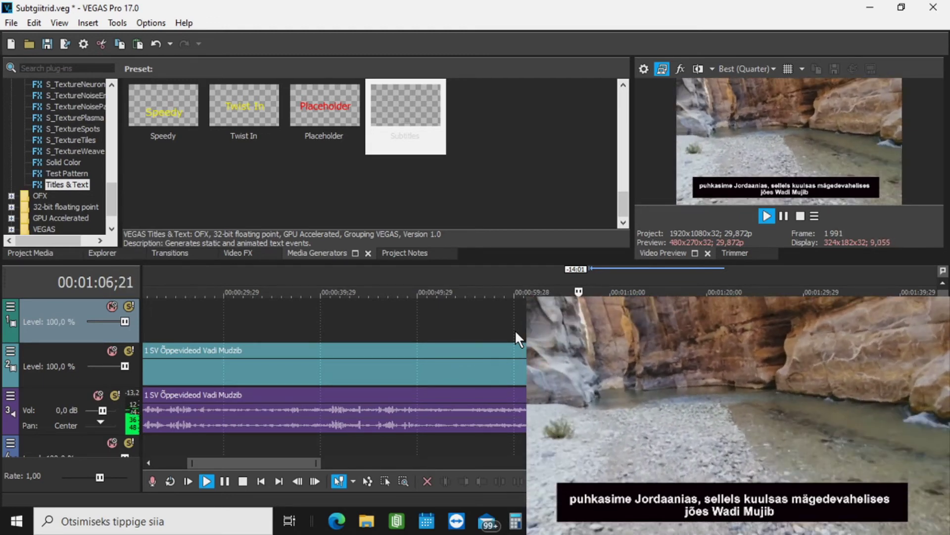
{"action": "key", "text": "space"}
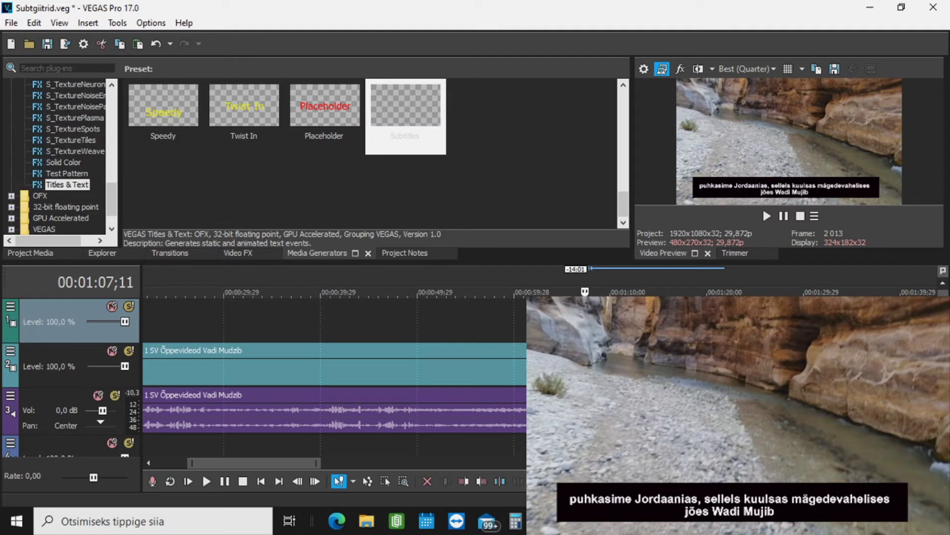
{"action": "scroll", "coordinate": [517, 367], "scroll_direction": "down", "scroll_amount": 5}
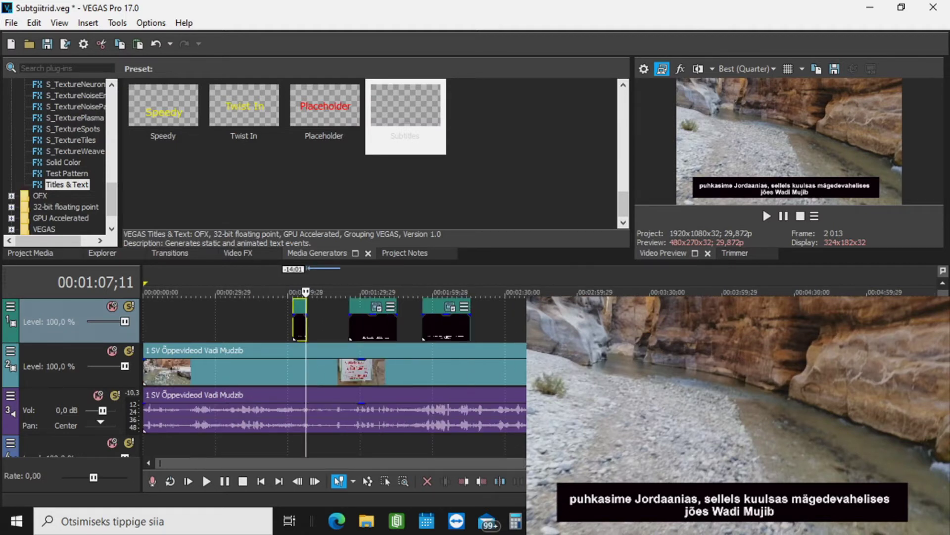